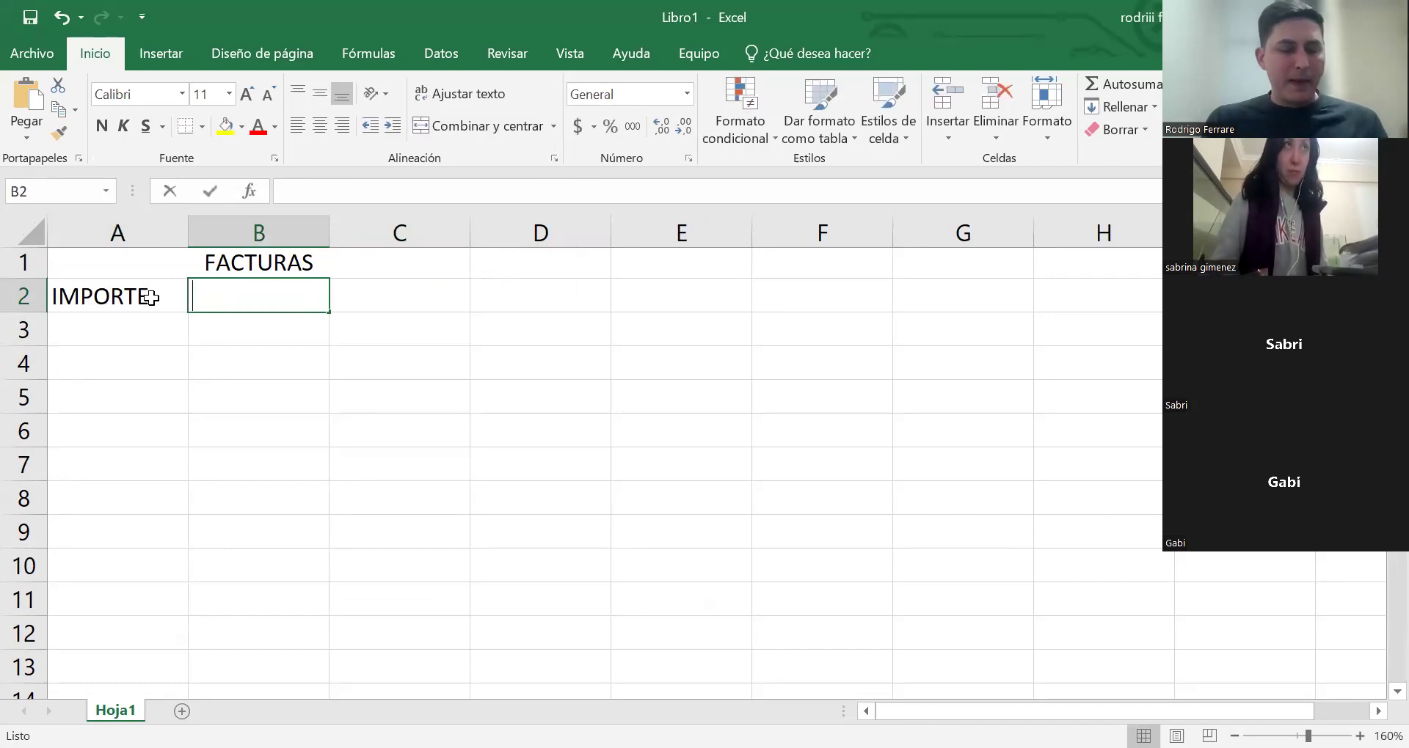
# - Enter the headers METODO DE PAGO in B2 and IMPUESTOS in C2
pyautogui.write('METODO DE PAGO')
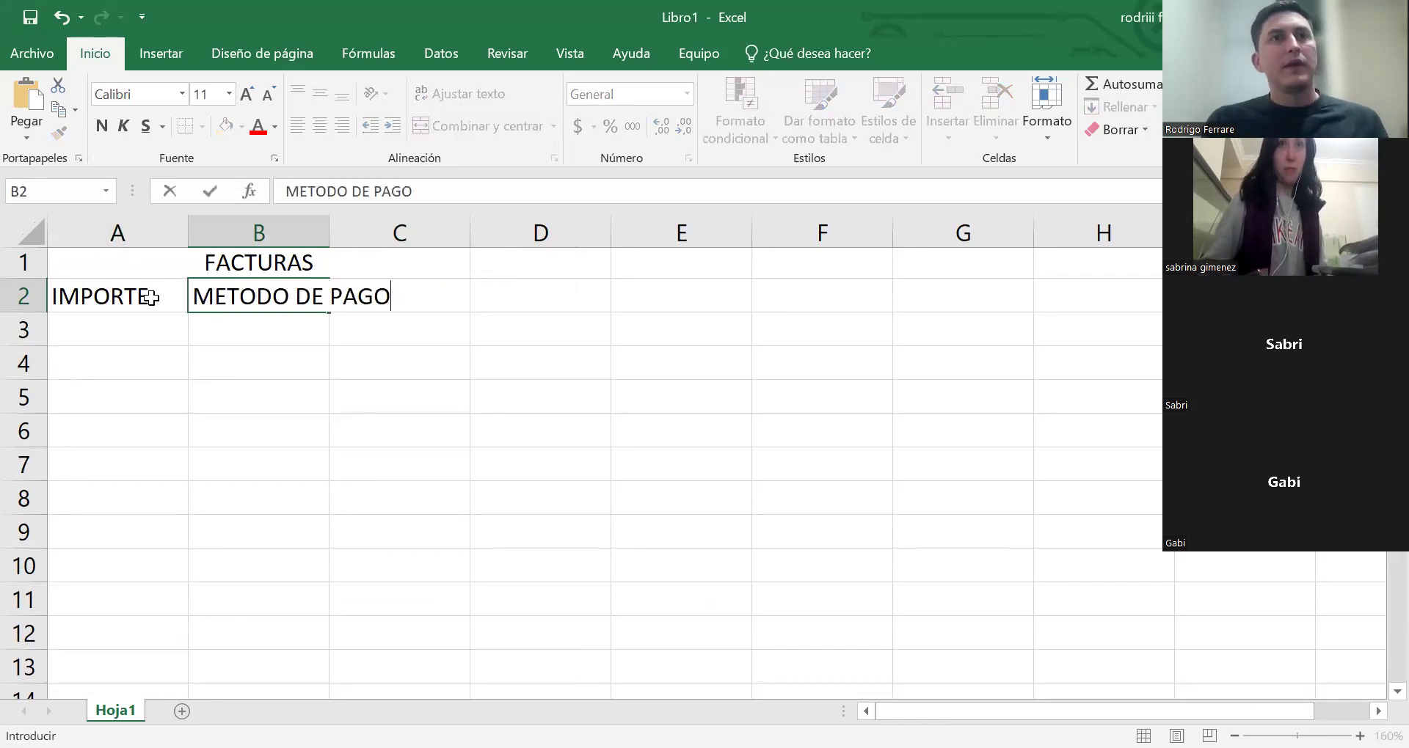
pyautogui.press('Tab')
pyautogui.write('IM')
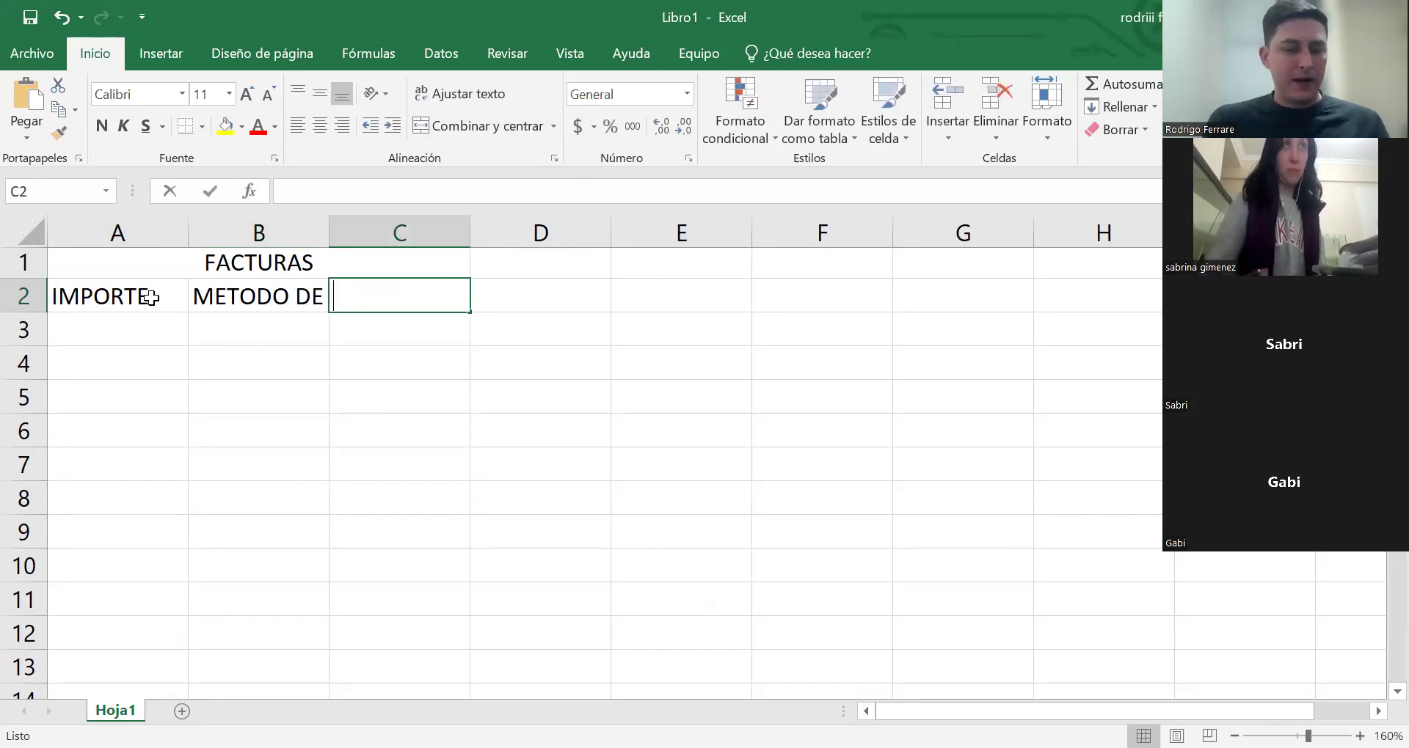
pyautogui.press('BackSpace')
pyautogui.press('BackSpace')
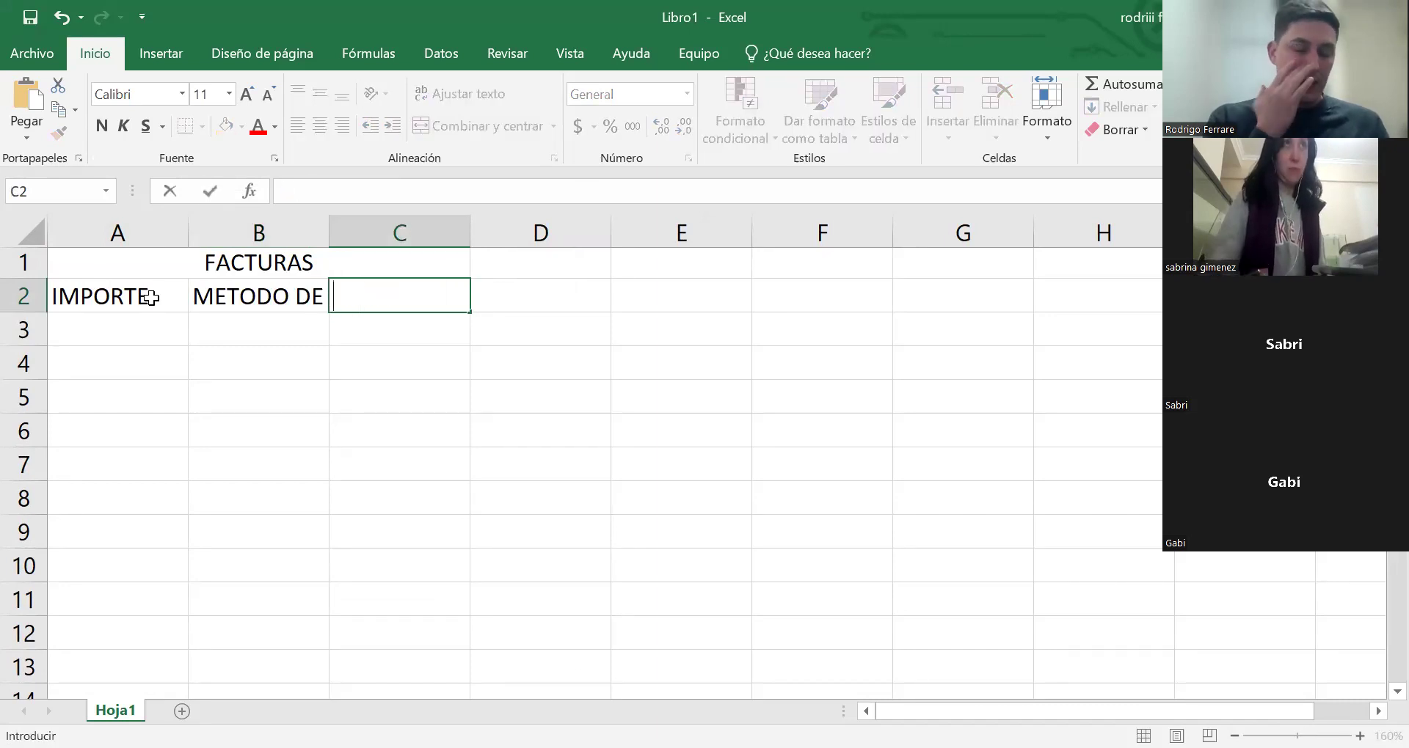
pyautogui.write('IMPUESTOS')
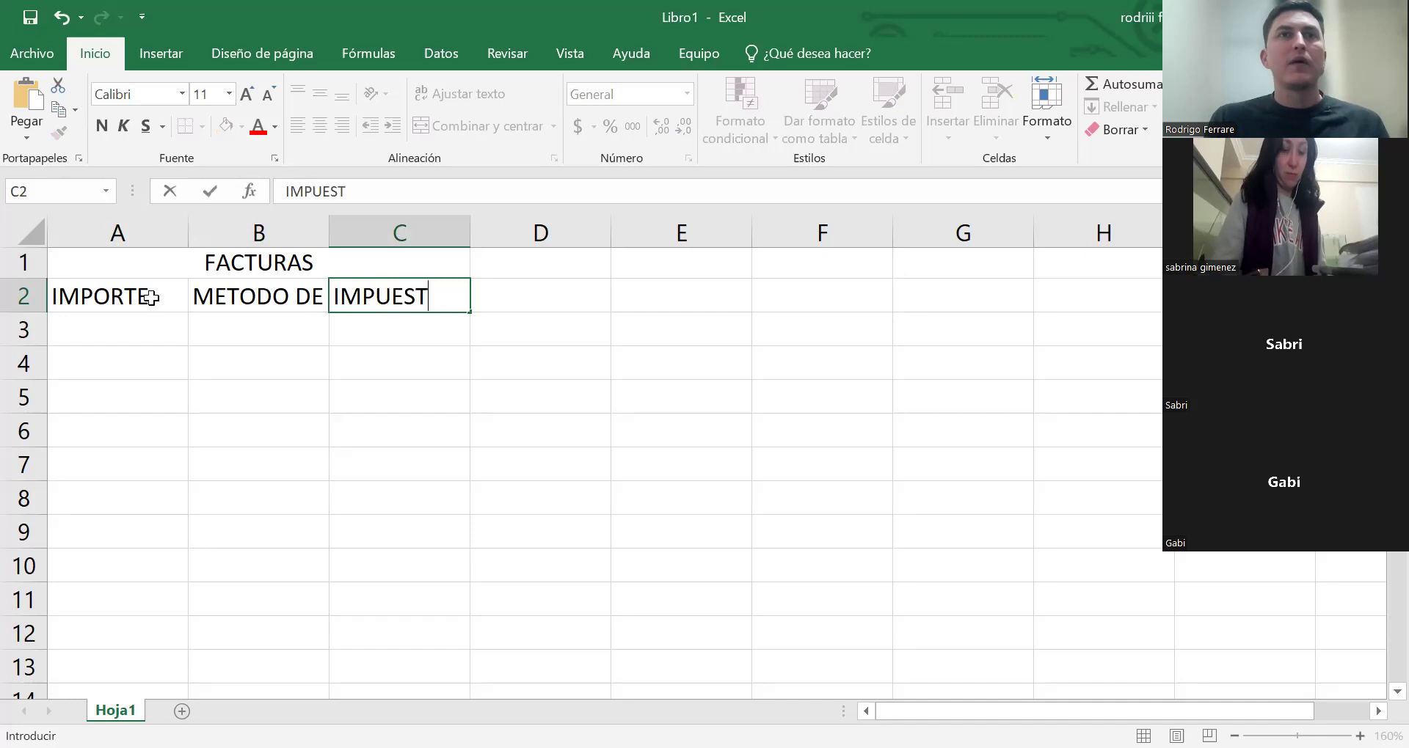
pyautogui.press('Return')
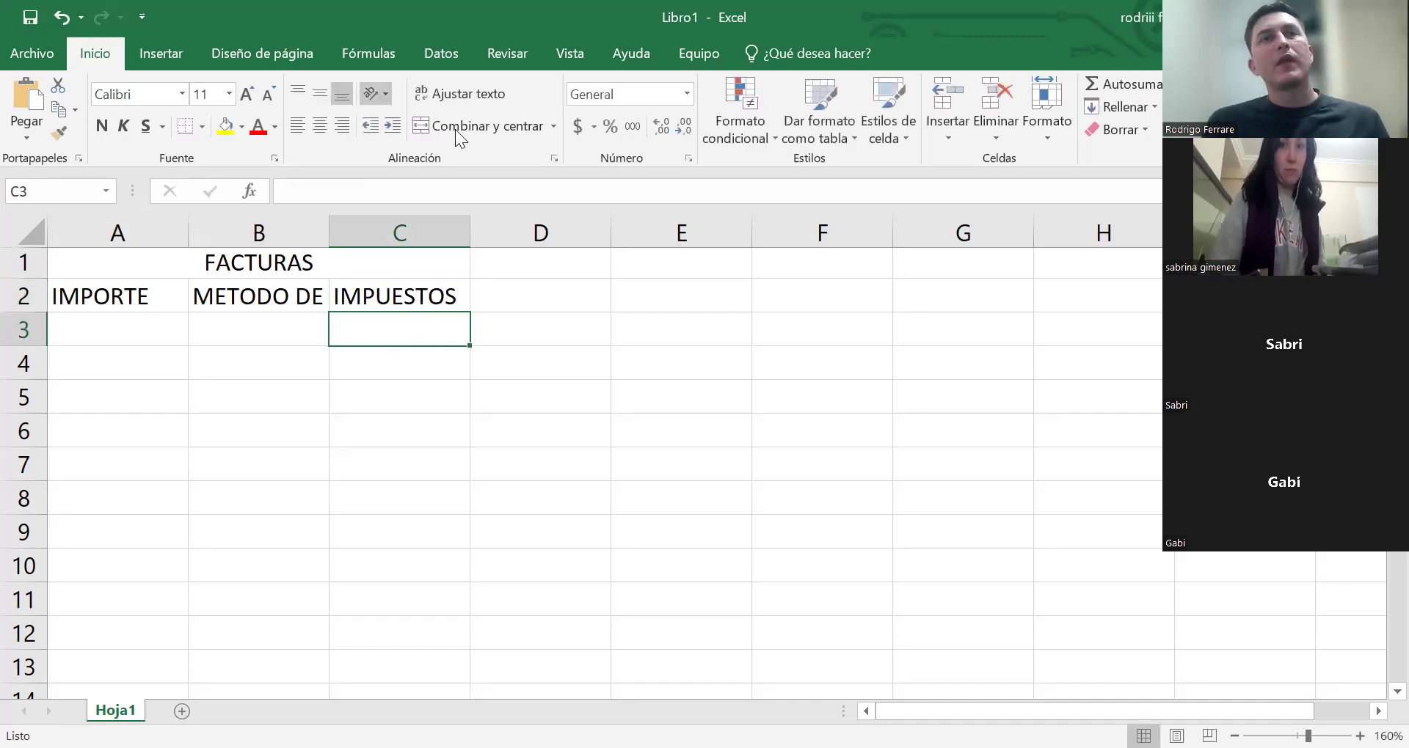
# - Change the header in C2 to the singular IMPUESTO
pyautogui.click(456, 297)
pyautogui.doubleClick(463, 187)
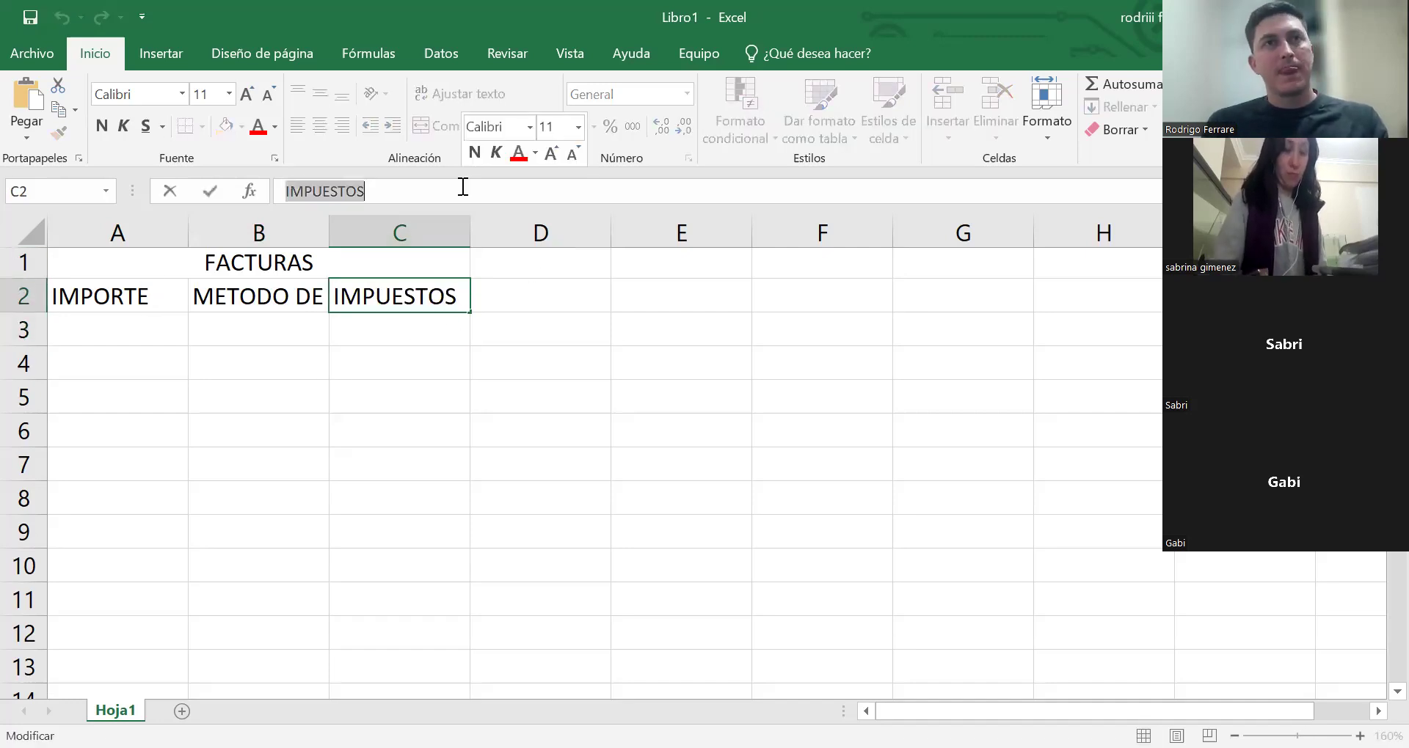
pyautogui.click(376, 191)
pyautogui.press('BackSpace')
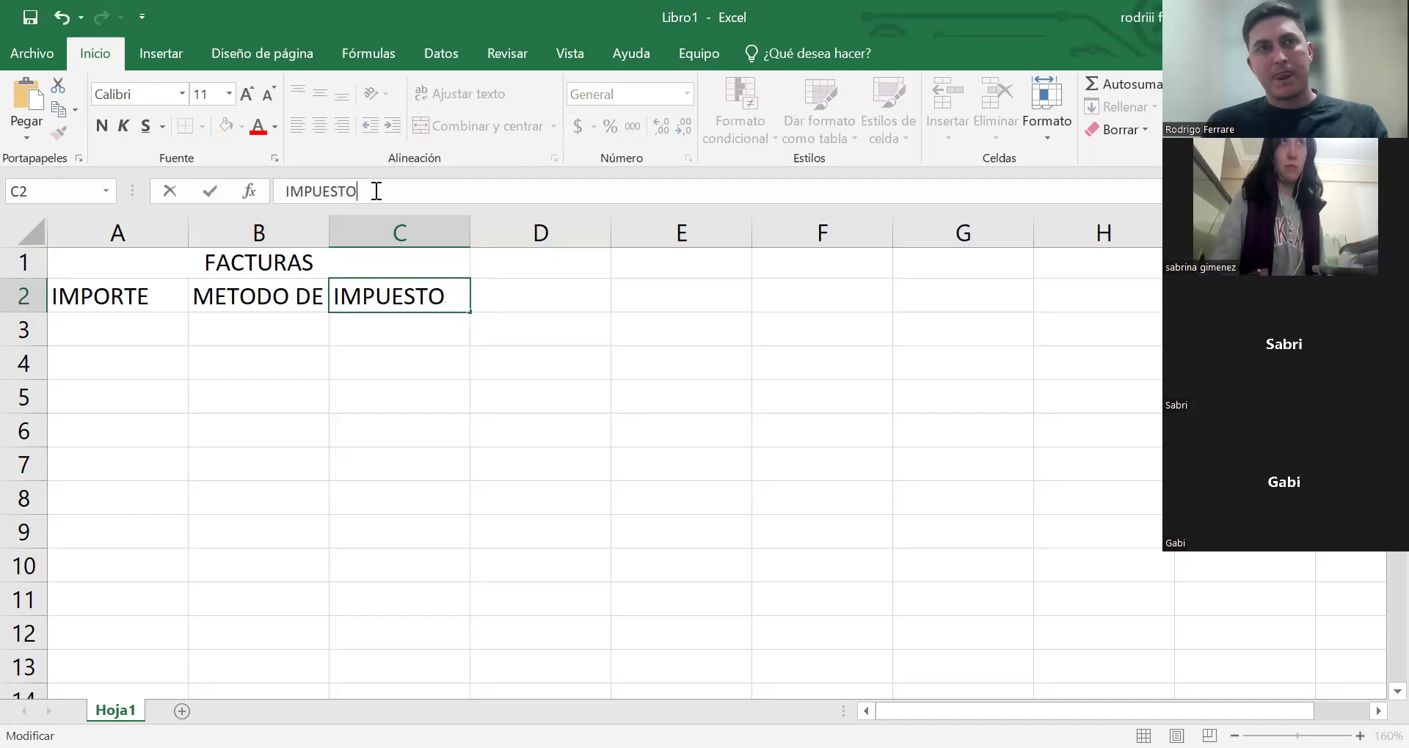
pyautogui.press('Return')
# - Wrap the text of the headers in A2:C2 and centre them horizontally and vertically
pyautogui.moveTo(184, 299); pyautogui.dragTo(408, 289)
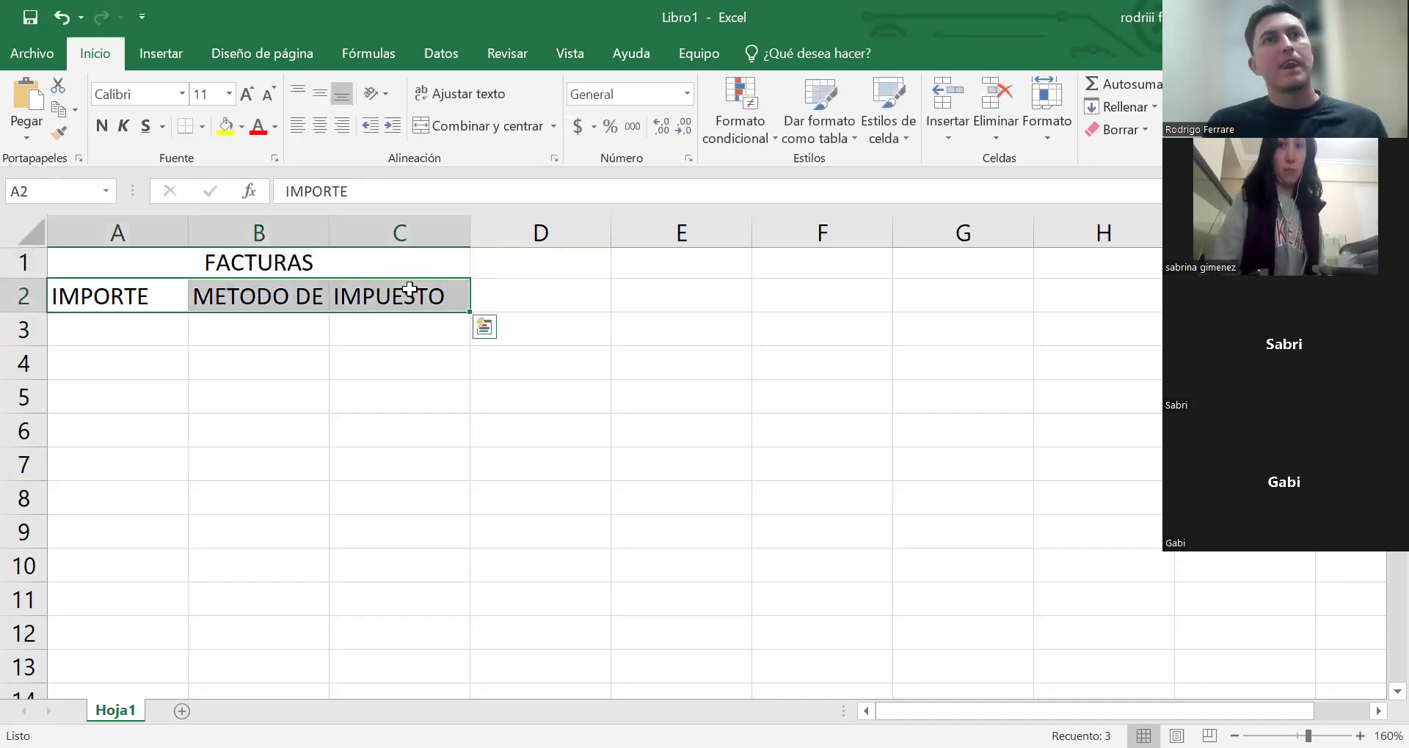
pyautogui.click(477, 102)
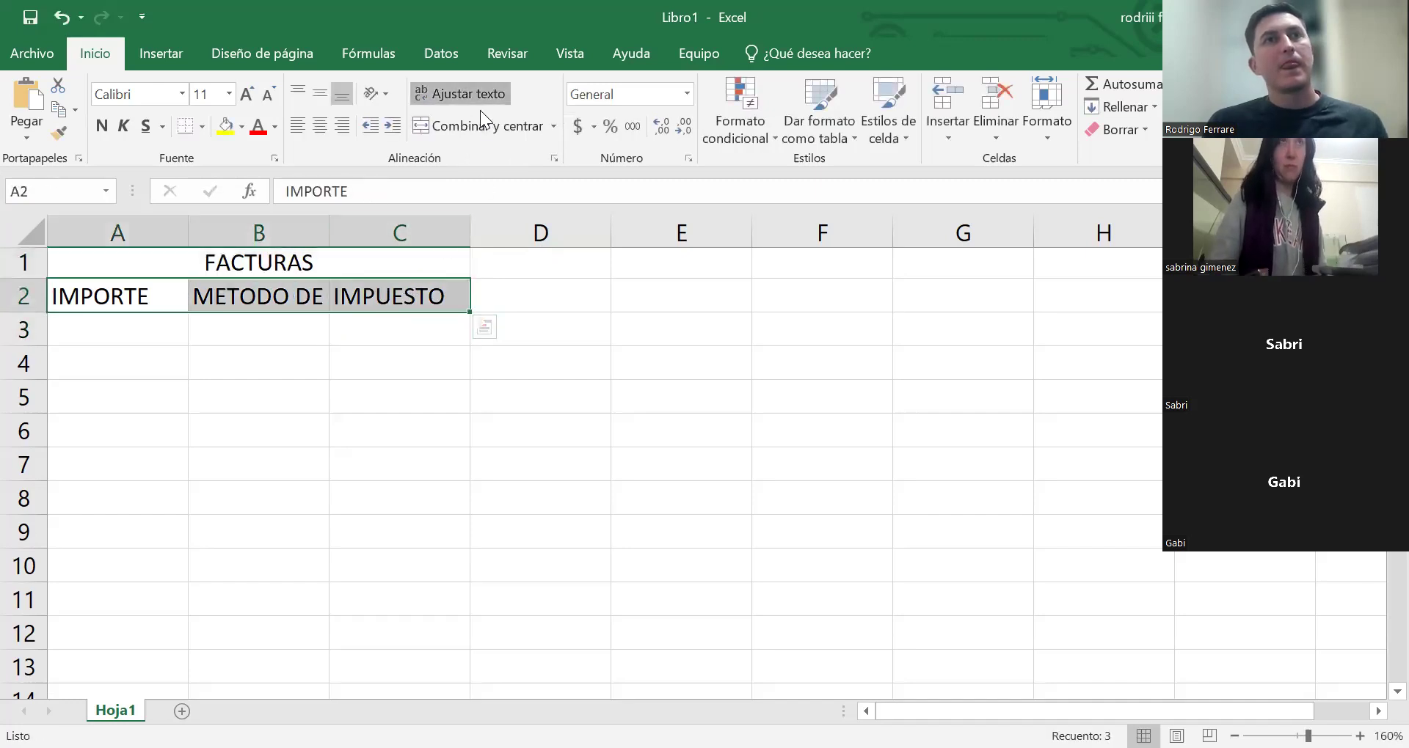
pyautogui.click(323, 126)
pyautogui.click(320, 94)
# - Fill the IMPORTE column in A3:A5 with 1500, 1200 and 500
pyautogui.click(151, 366)
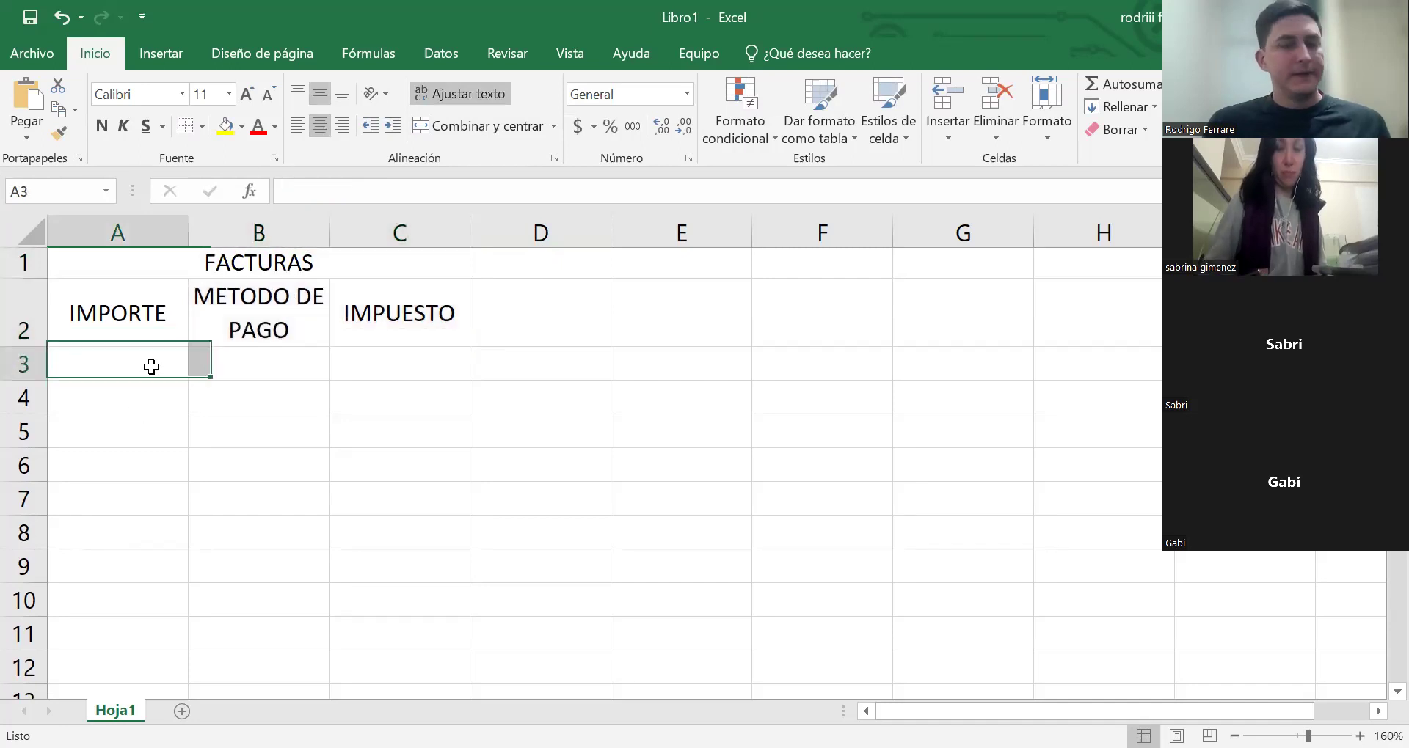
pyautogui.write('1500')
pyautogui.press('Return')
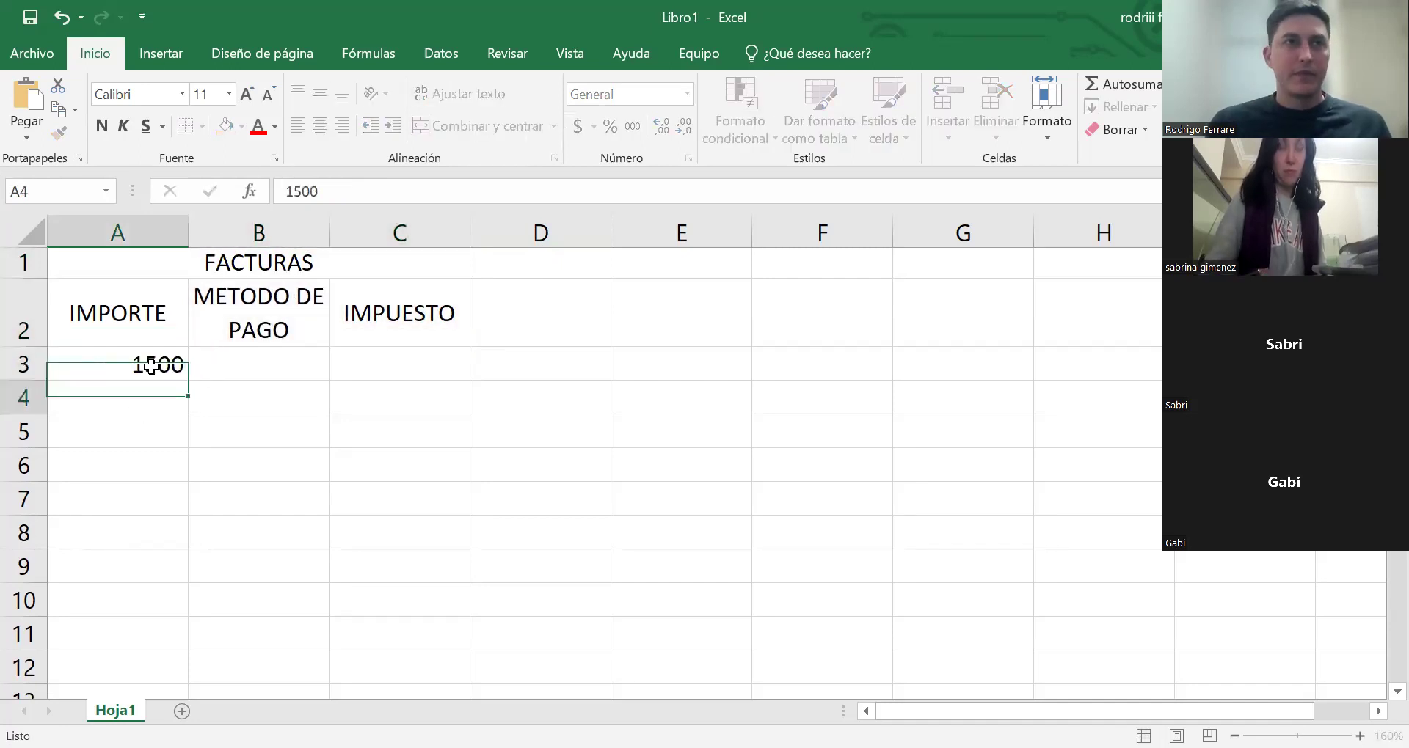
pyautogui.write('1200')
pyautogui.press('Return')
pyautogui.write('5000')
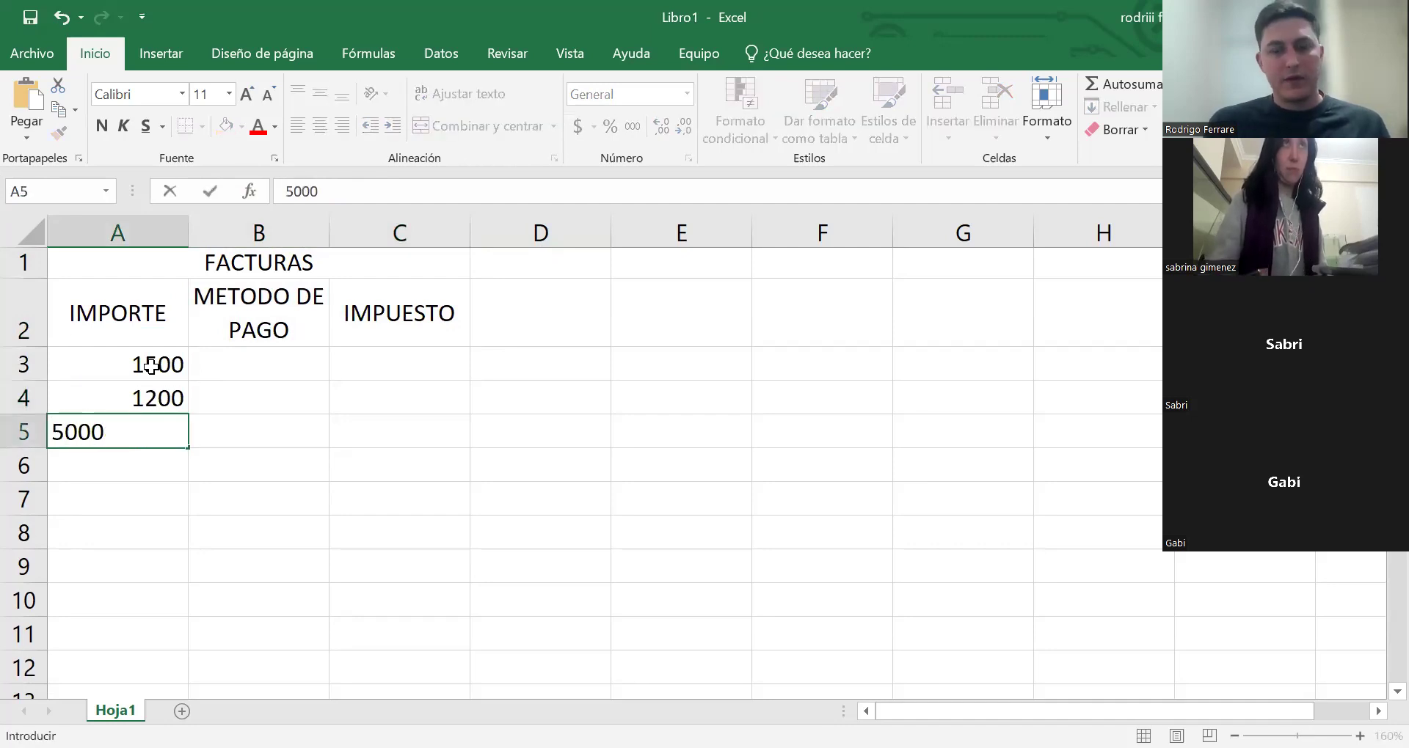
pyautogui.press('BackSpace')
pyautogui.press('Return')
# - Continue the IMPORTE column in A6:A8 with 600, 1800 and 1900
pyautogui.write('500')
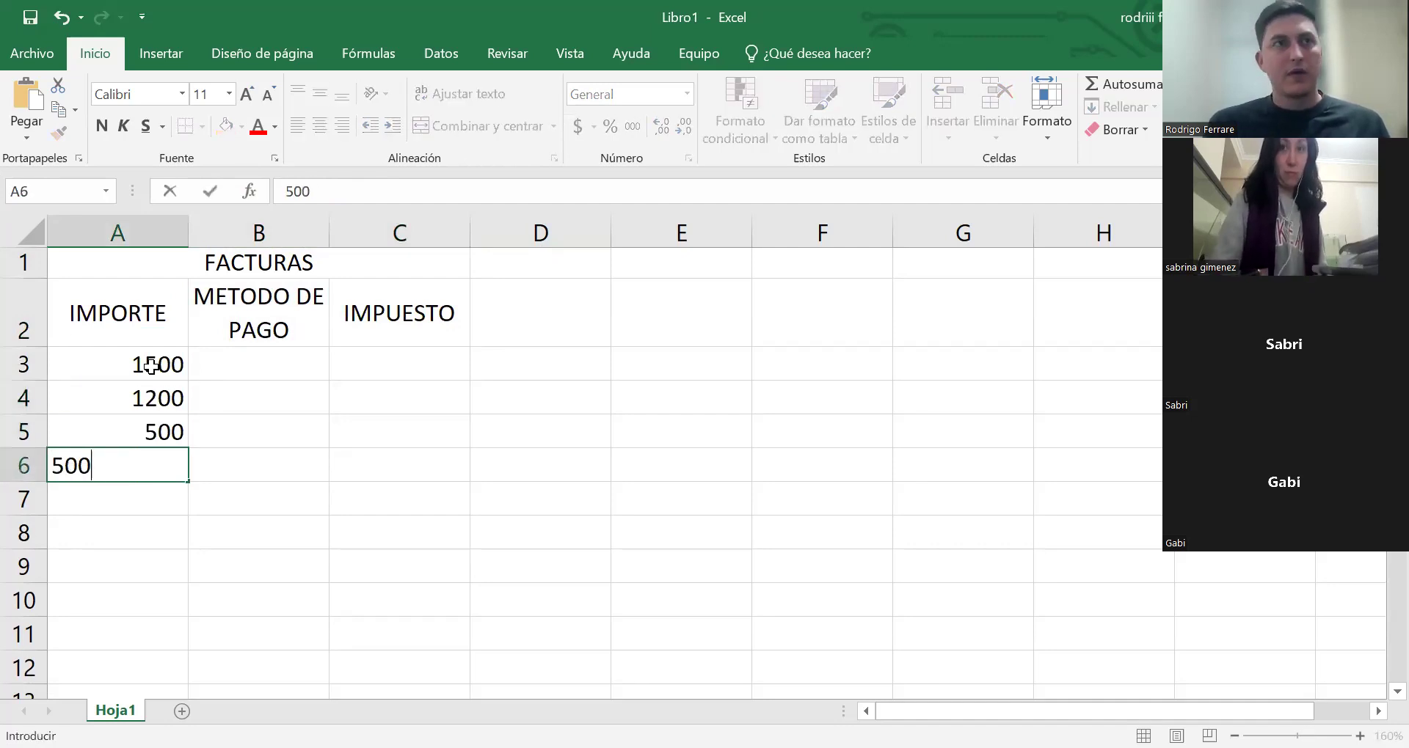
pyautogui.press('BackSpace')
pyautogui.press('BackSpace')
pyautogui.press('BackSpace')
pyautogui.write('600}')
pyautogui.press('Return')
pyautogui.press('Up')
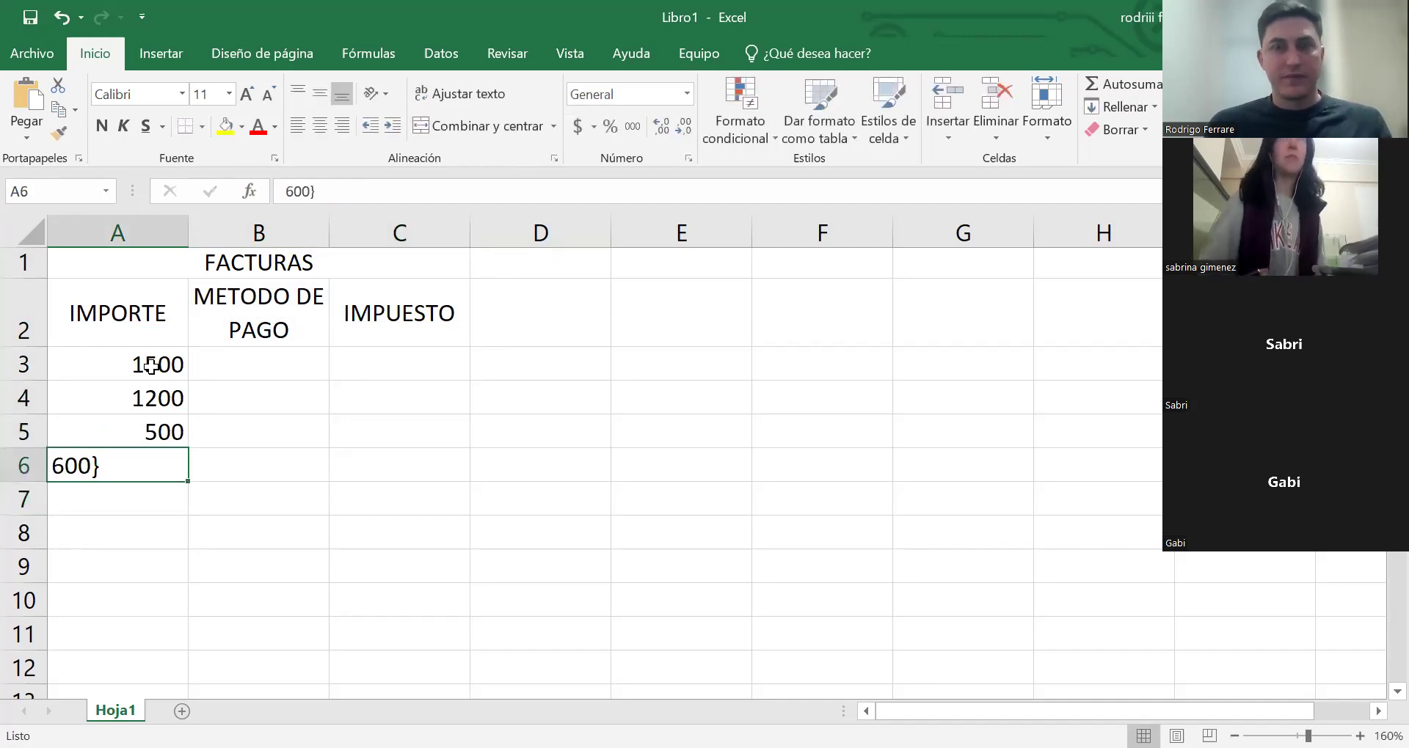
pyautogui.write('600')
pyautogui.press('Return')
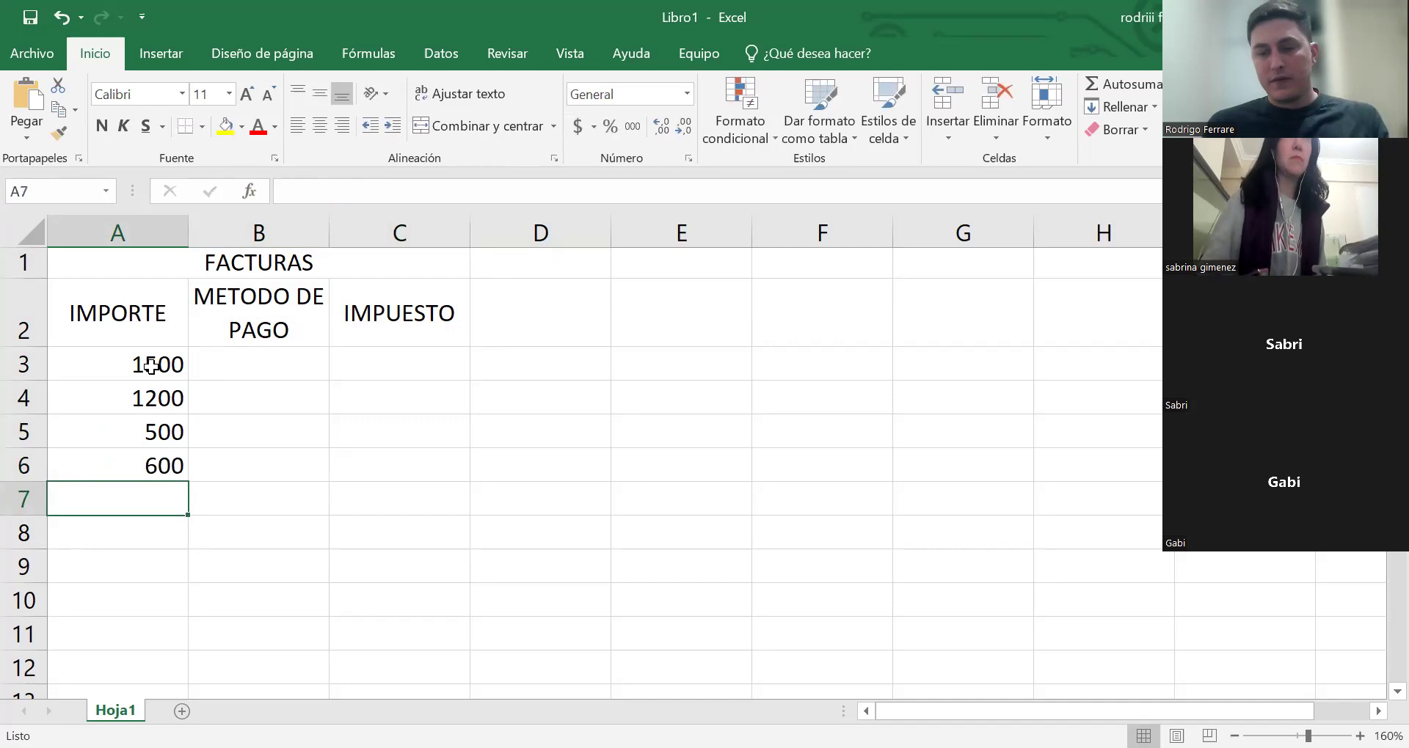
pyautogui.write('1800')
pyautogui.press('Return')
pyautogui.write('1900')
pyautogui.press('Return')
# - Enter the payment methods DEBITO, CREDITO and DEBITO in B3:B5
pyautogui.click(257, 384)
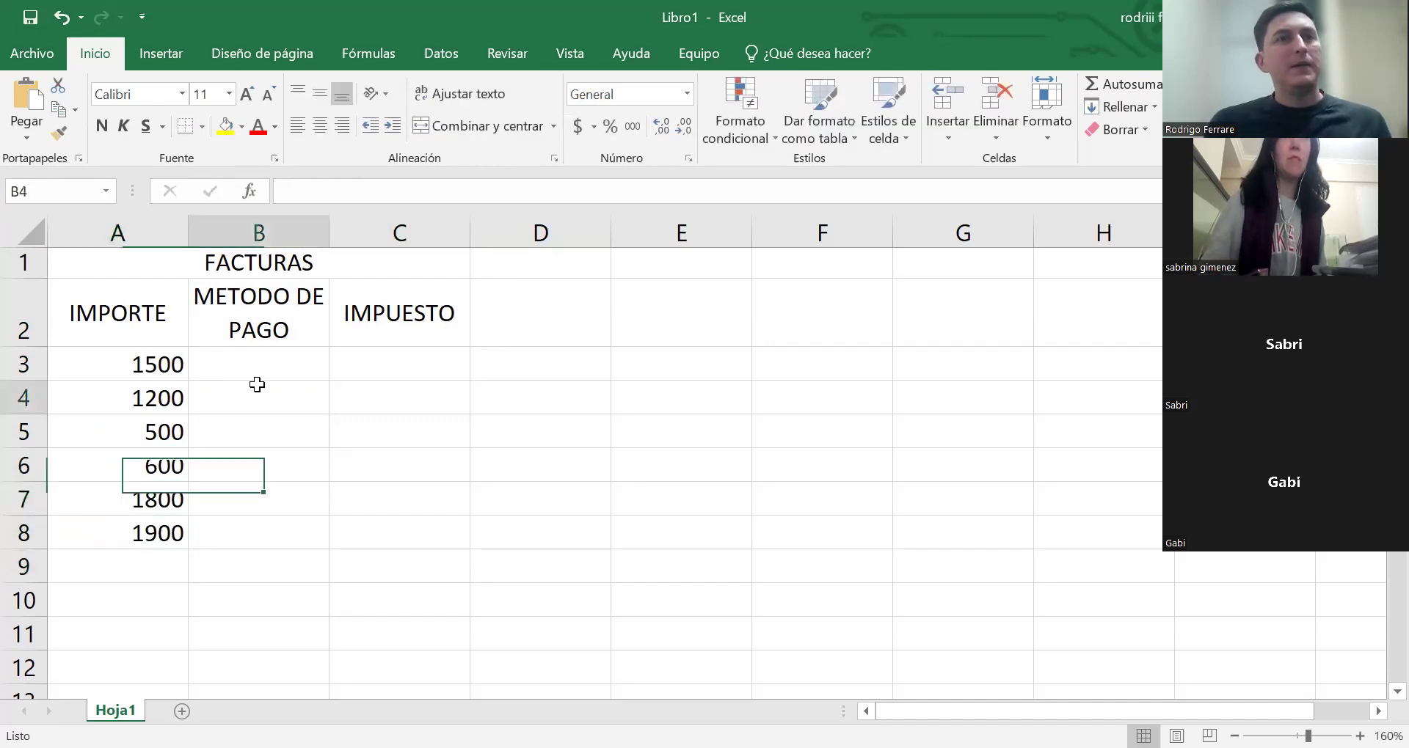
pyautogui.click(263, 358)
pyautogui.write('DEBIU')
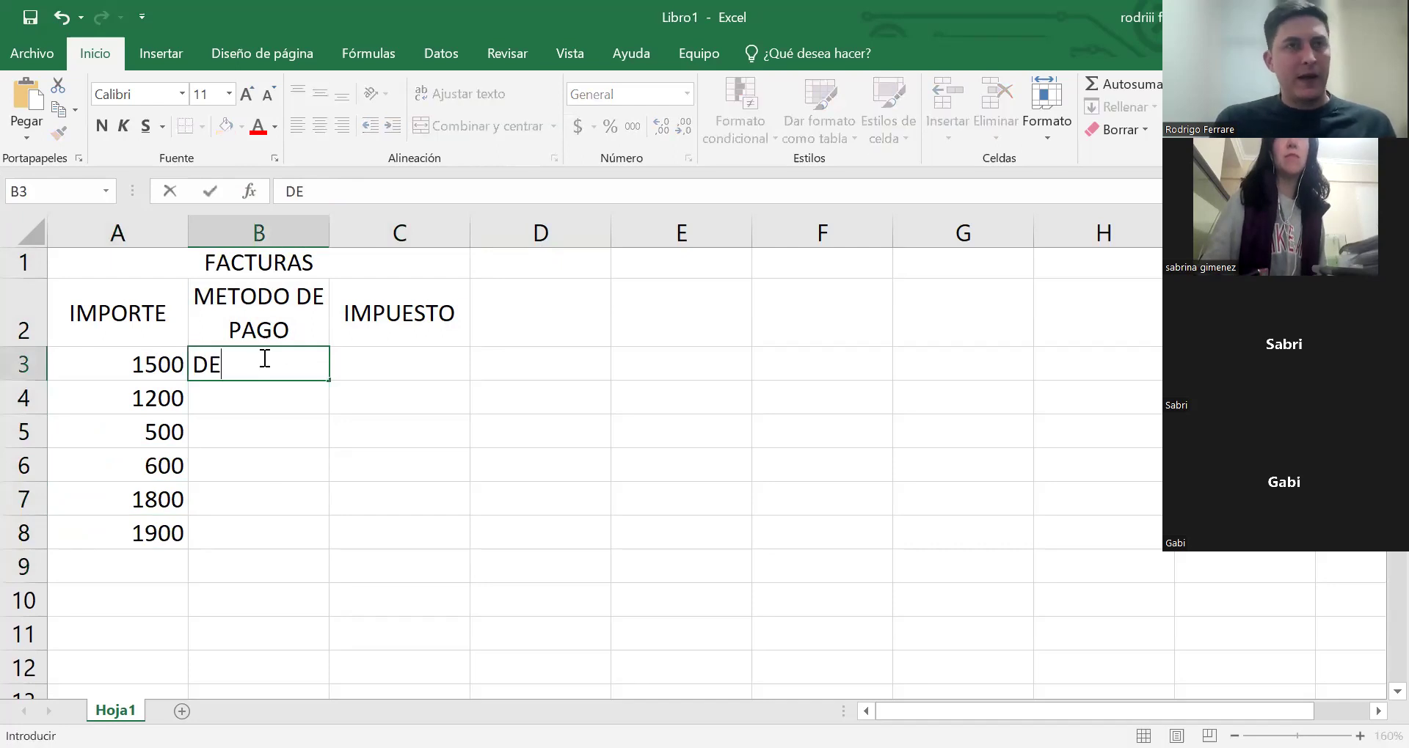
pyautogui.press('BackSpace')
pyautogui.write('TO')
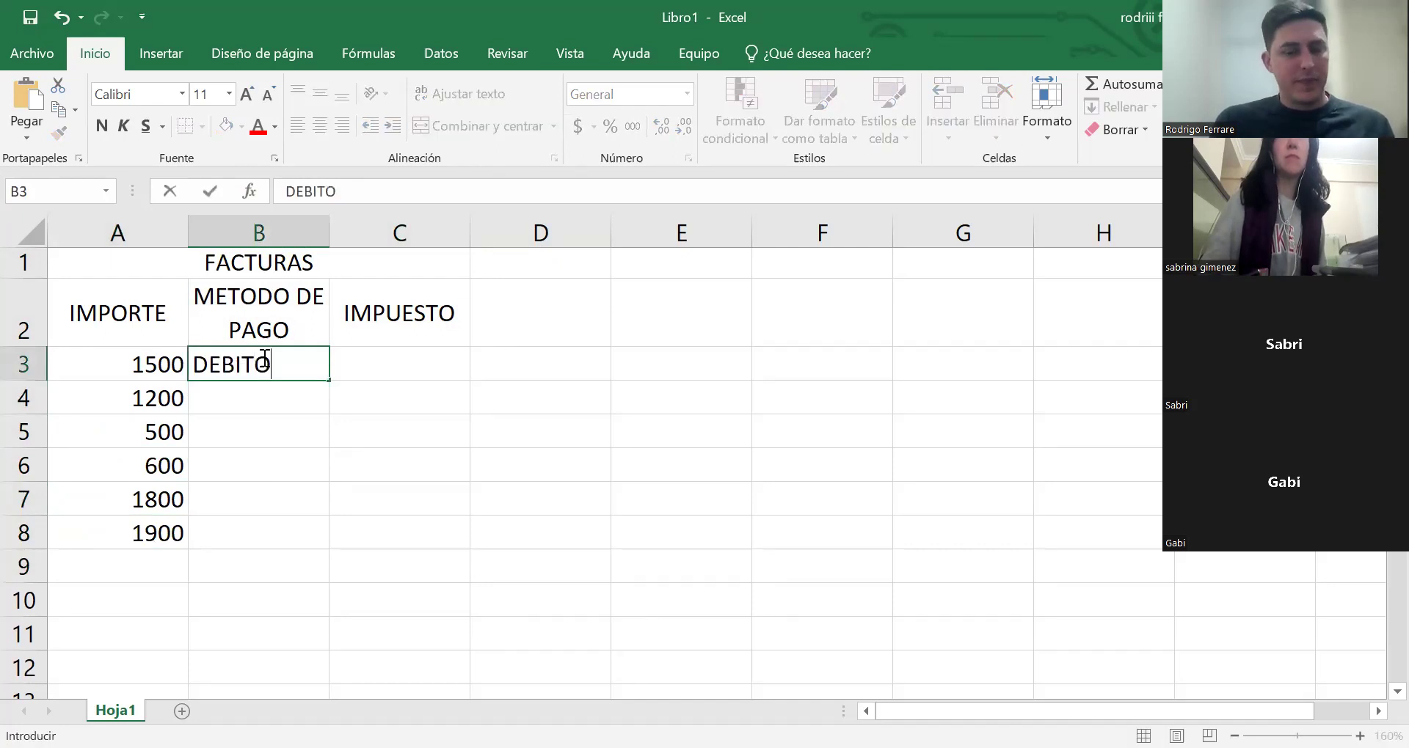
pyautogui.press('Return')
pyautogui.write('CREDITO')
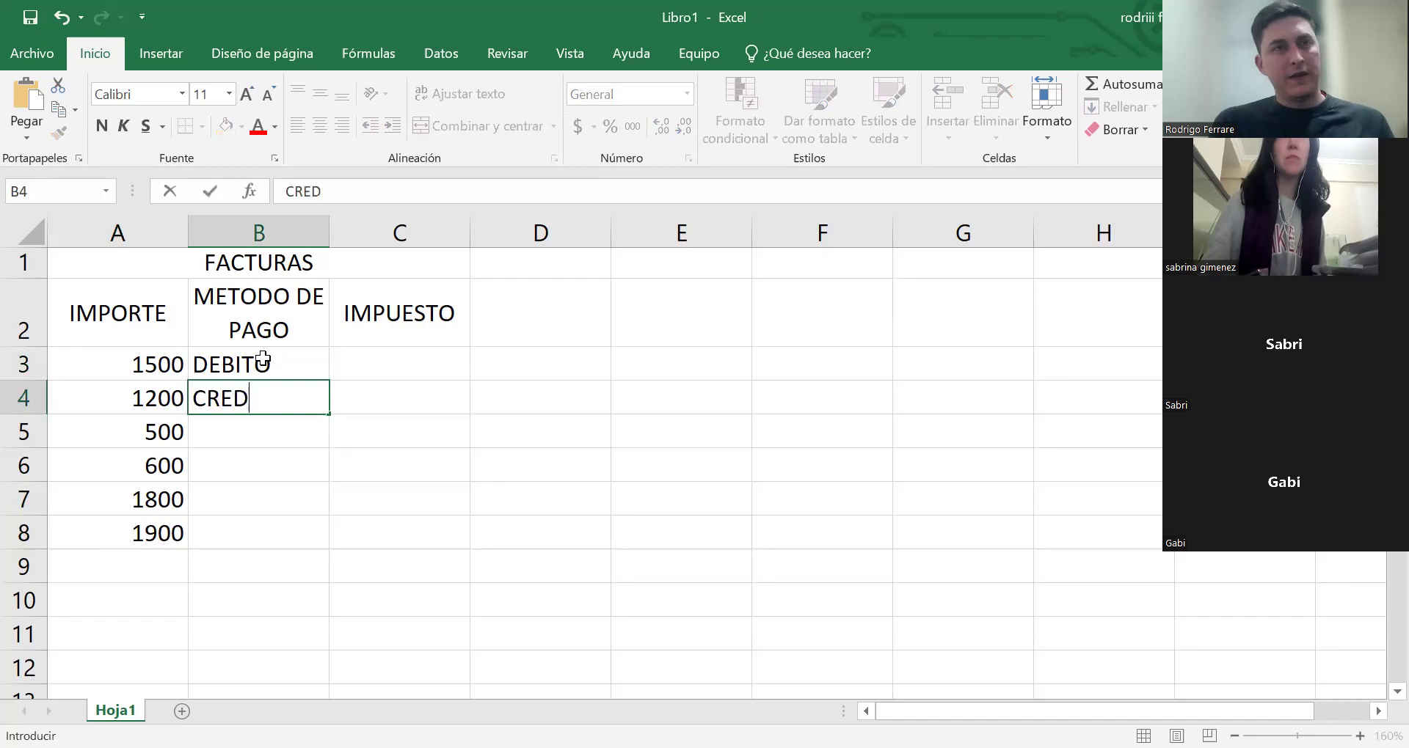
pyautogui.press('Return')
pyautogui.write('D')
pyautogui.press('Tab')
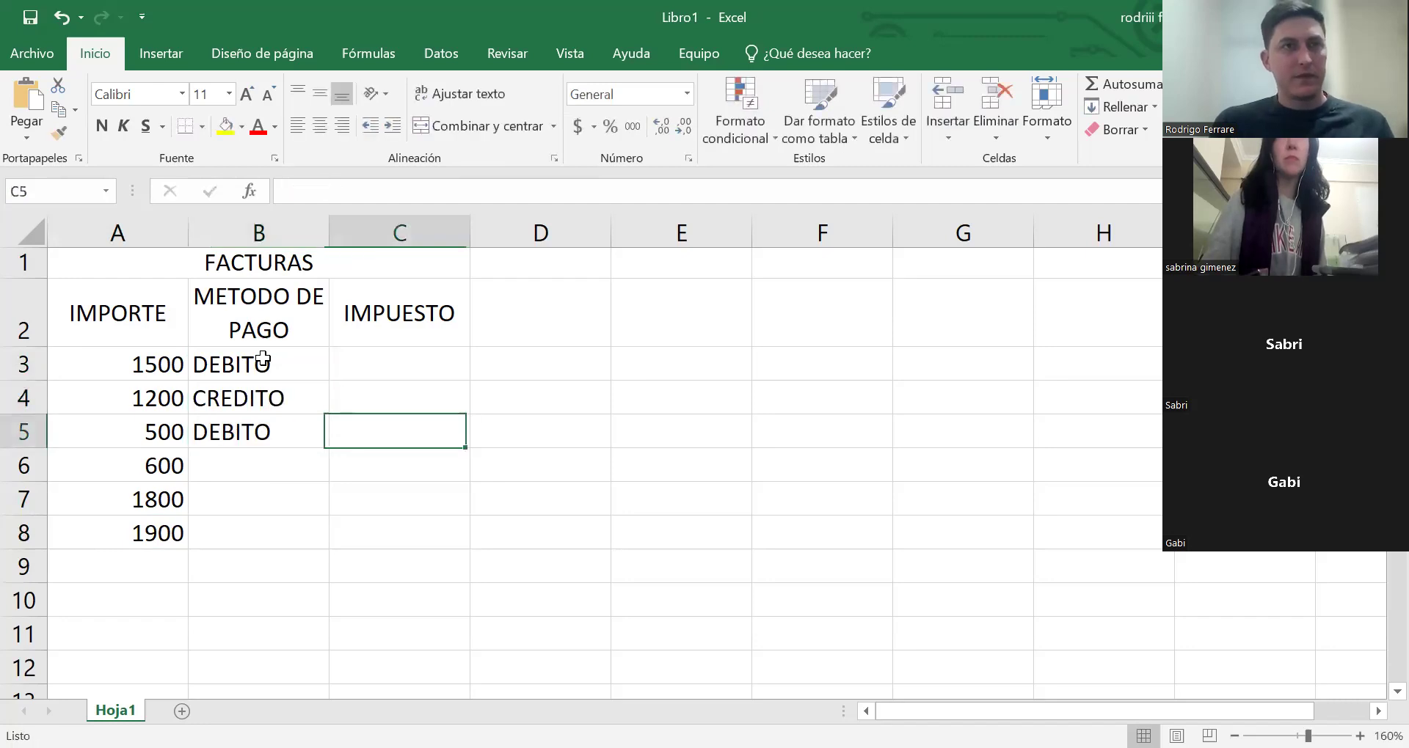
# - Complete the payment methods in B6:B8 with DEBITO, CREDITO and CREDITO
pyautogui.press('Down')
pyautogui.press('Left')
pyautogui.write('D')
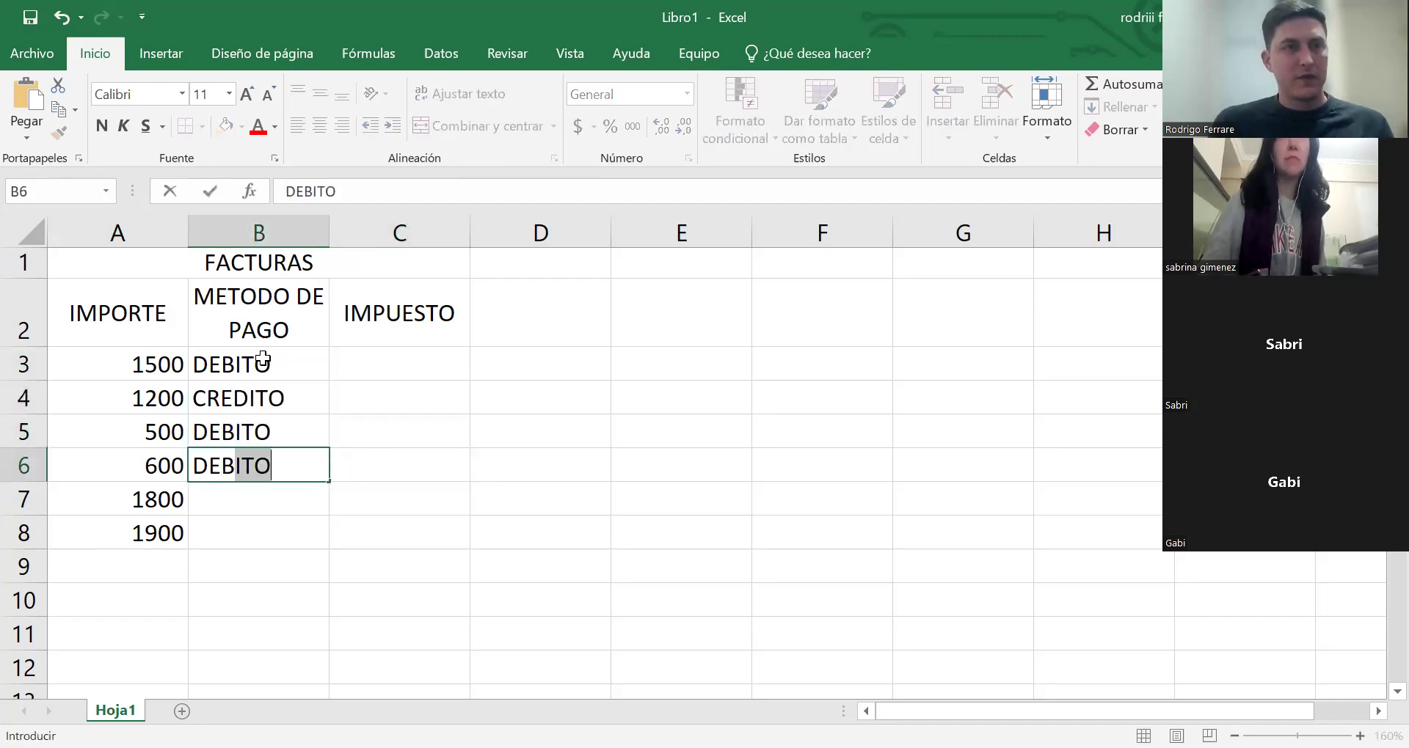
pyautogui.press('Tab')
pyautogui.press('Down')
pyautogui.press('Left')
pyautogui.write('CRE')
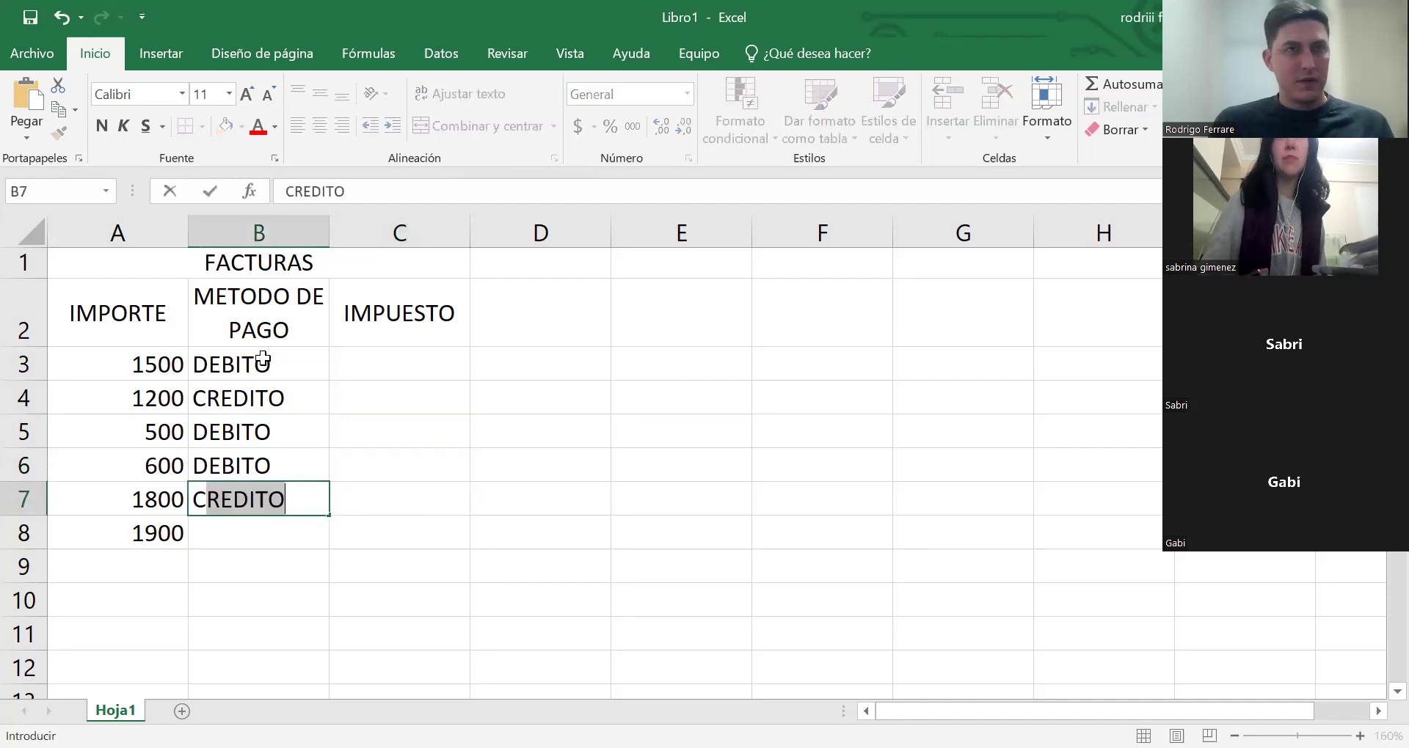
pyautogui.press('Tab')
pyautogui.press('Down')
pyautogui.press('Left')
pyautogui.write('CRE')
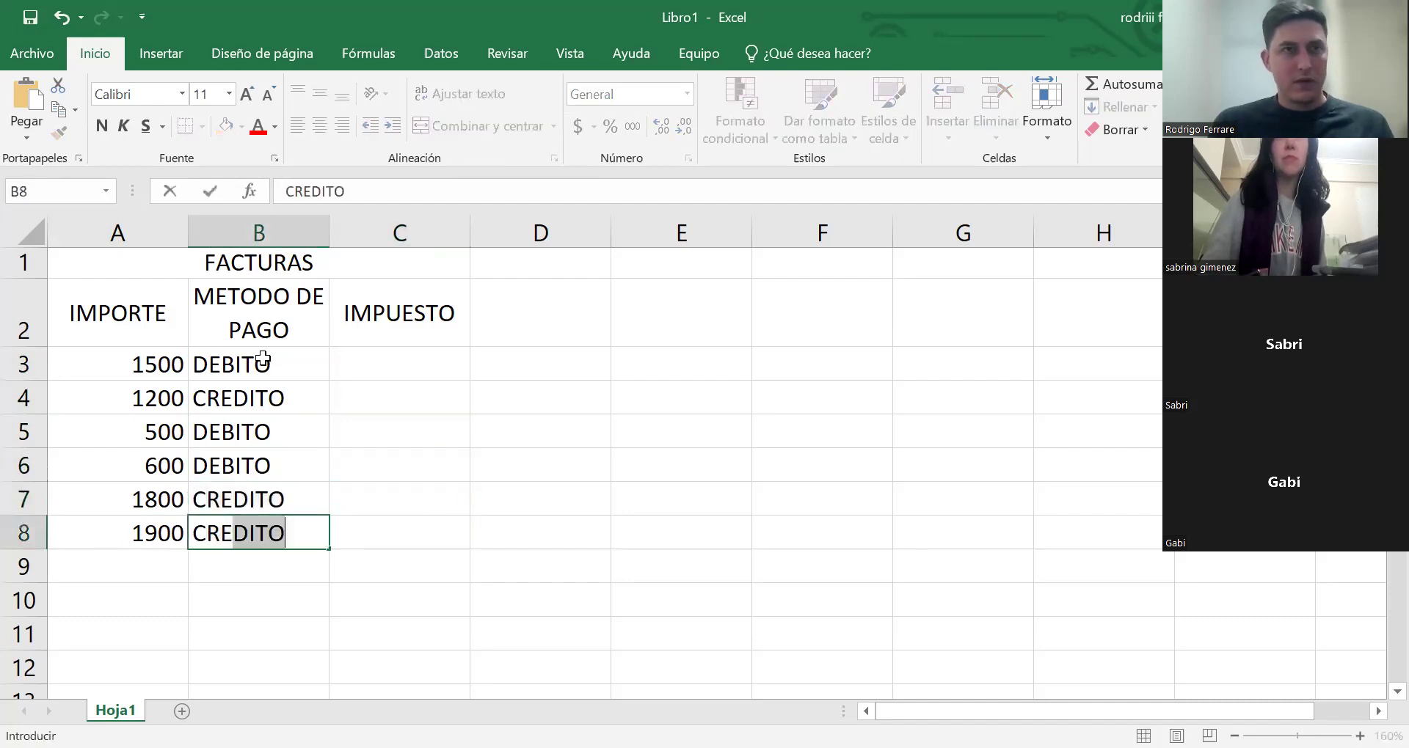
pyautogui.press('Tab')
pyautogui.press('Down')
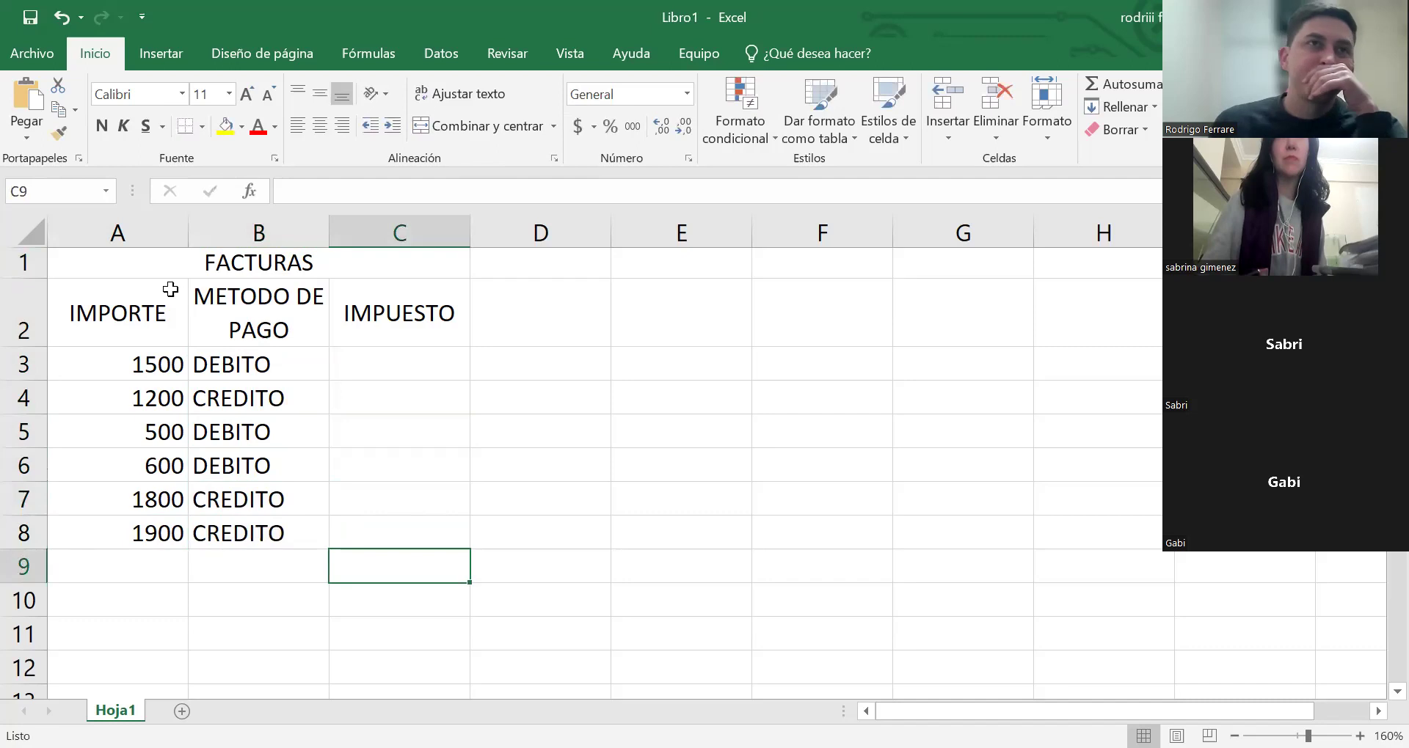
# - Apply outline and inside borders to the whole FACTURAS table, A1:C8
pyautogui.moveTo(161, 271); pyautogui.dragTo(422, 525)
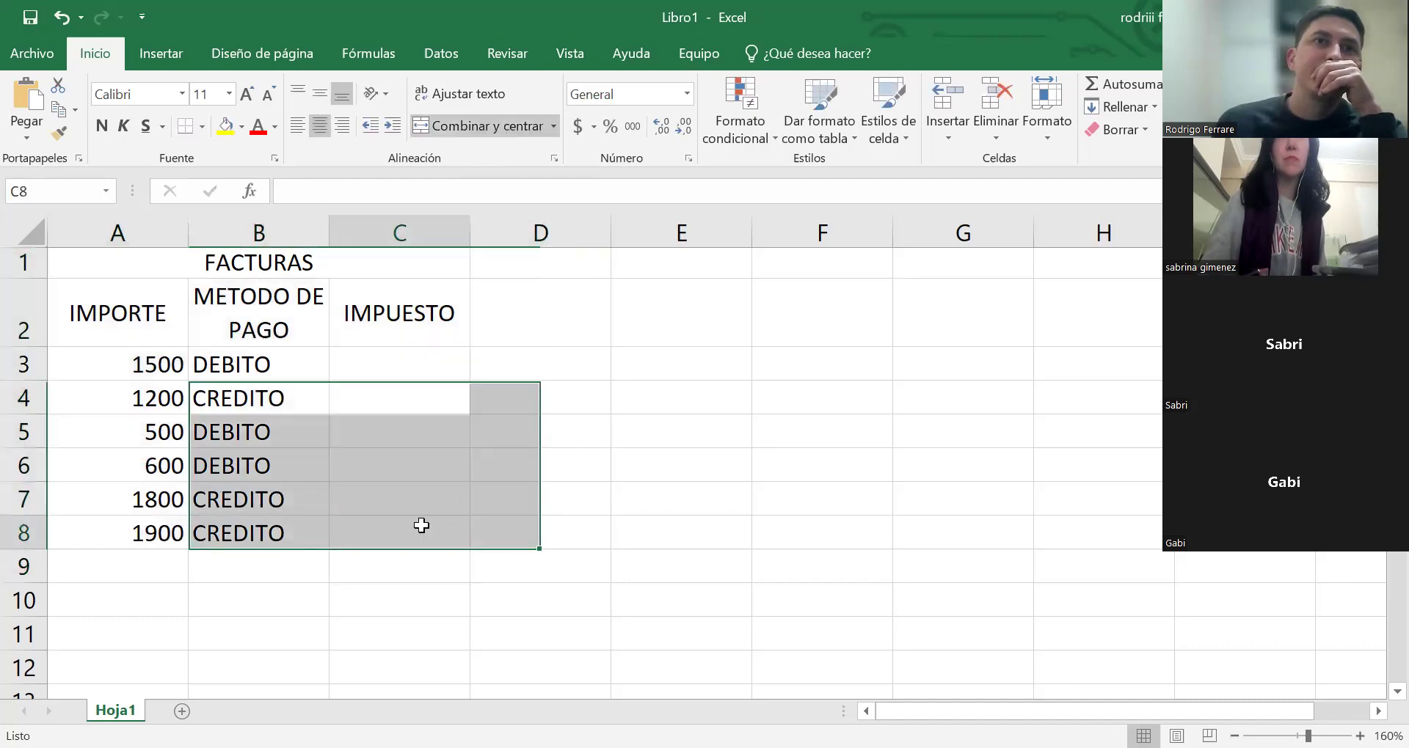
pyautogui.click(122, 273)
pyautogui.moveTo(137, 298); pyautogui.dragTo(292, 543)
pyautogui.click(202, 129)
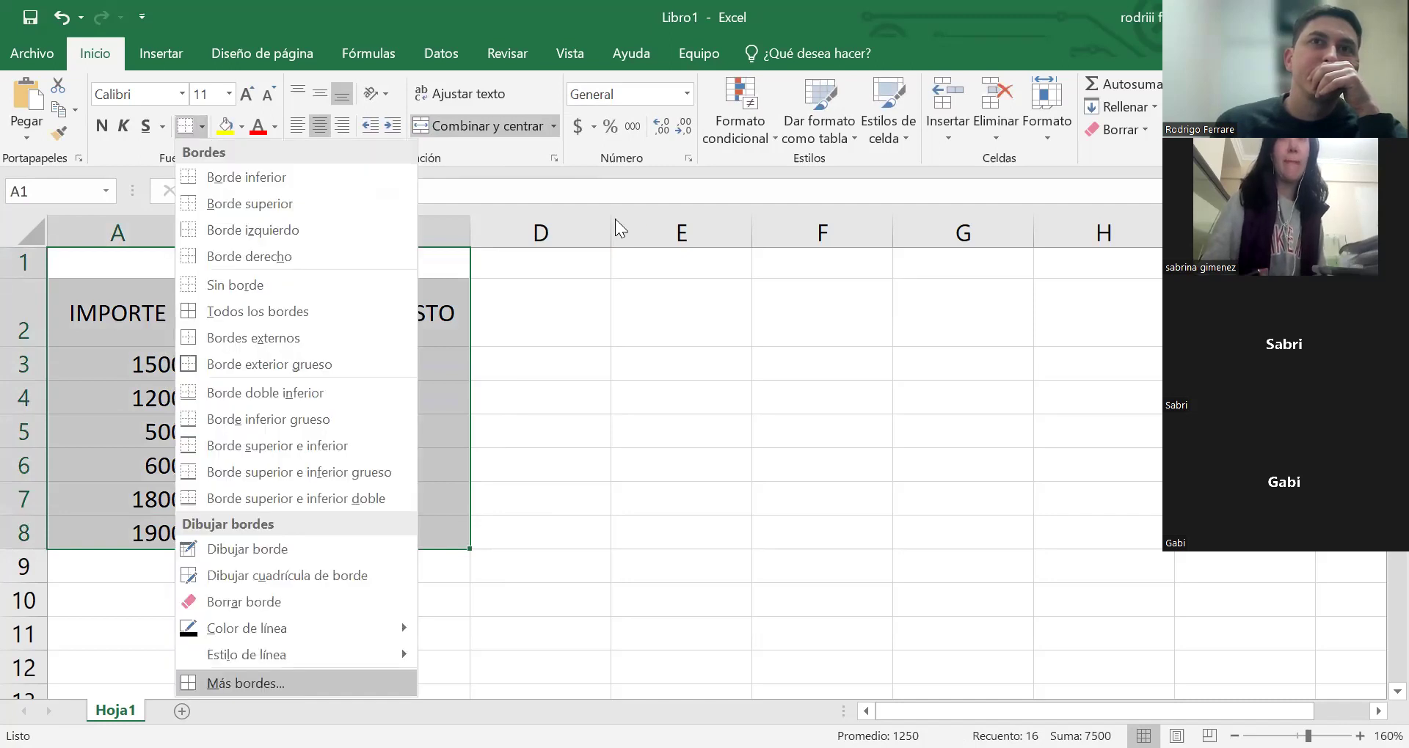
pyautogui.press('Return')
pyautogui.click(728, 183)
pyautogui.click(798, 184)
pyautogui.press('Return')
# - Note the tax rates below the table: DEBITO 3% DE IMPUESTO in A10 and CREDITO 5% DE IMPUESTO in A11
pyautogui.click(165, 606)
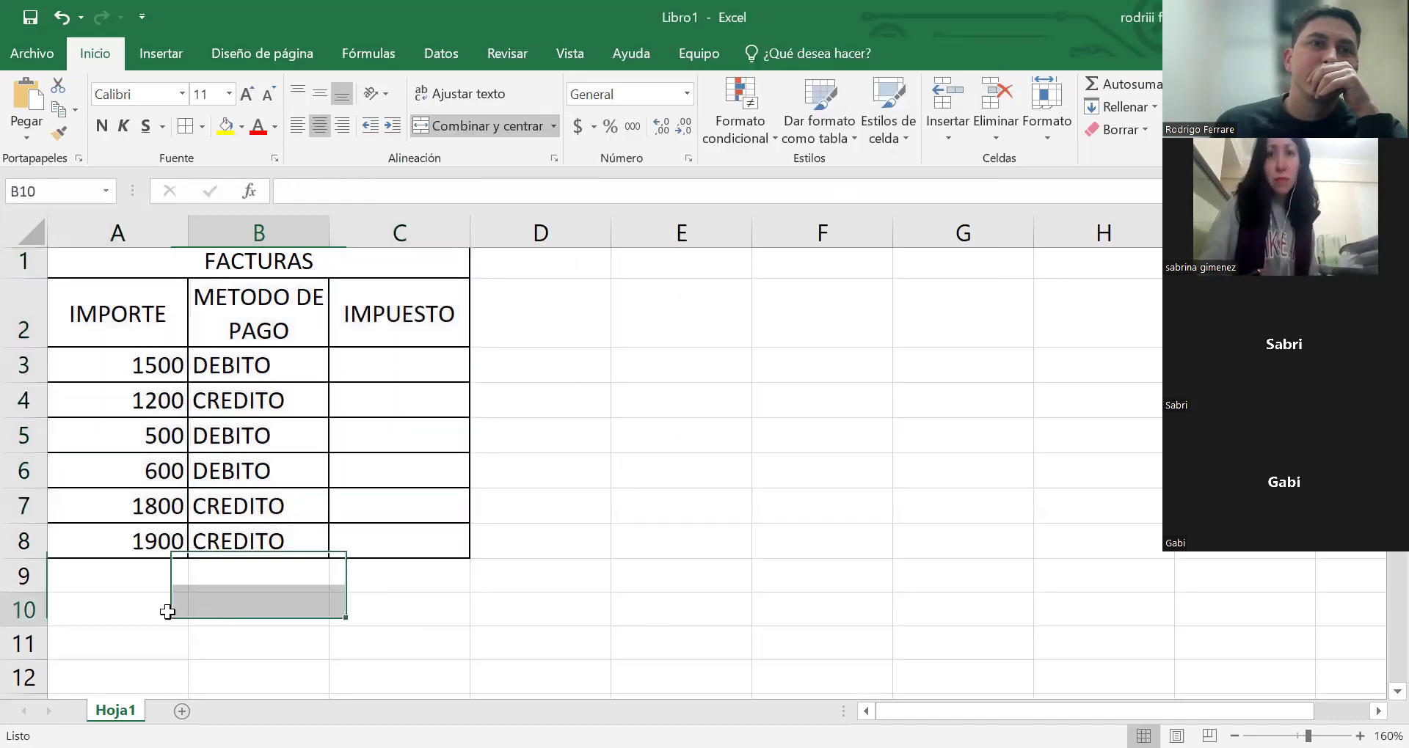
pyautogui.write('DEBITO ')
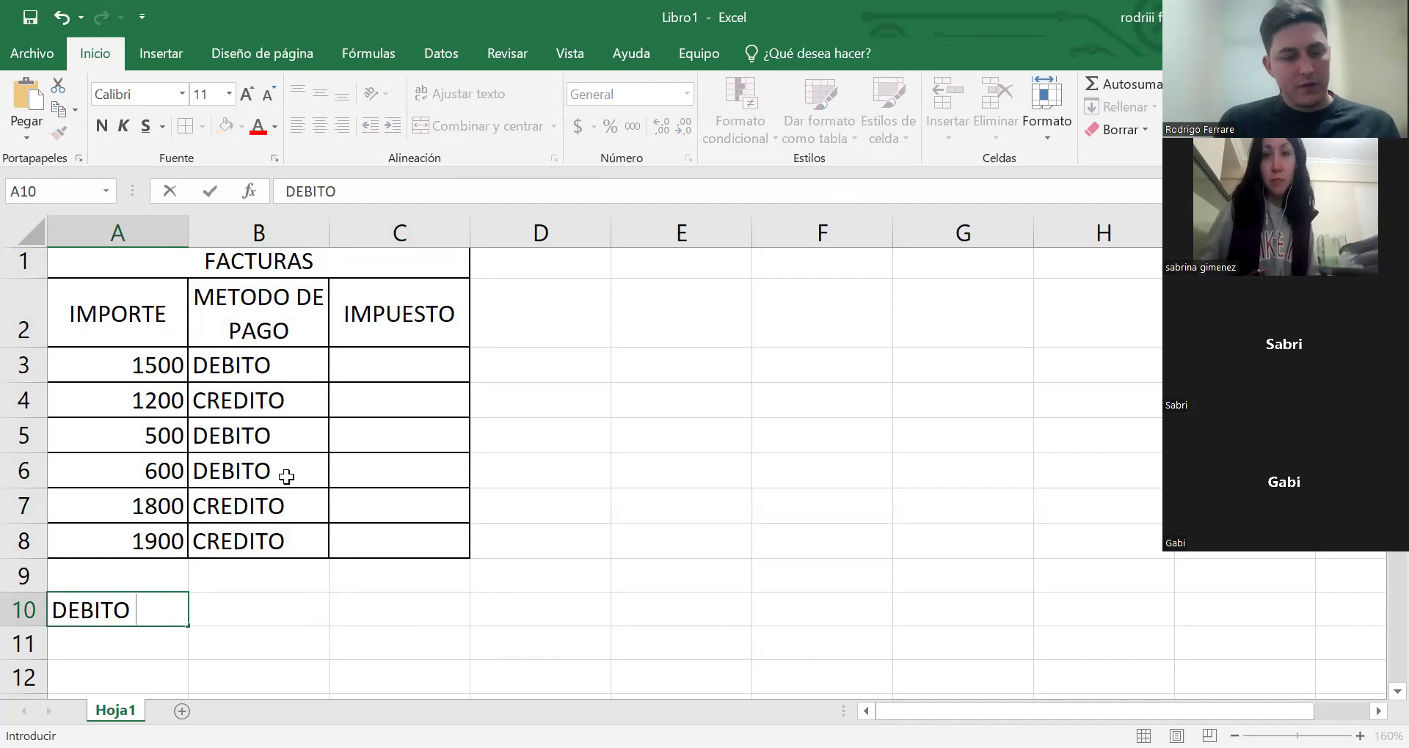
pyautogui.write('3%')
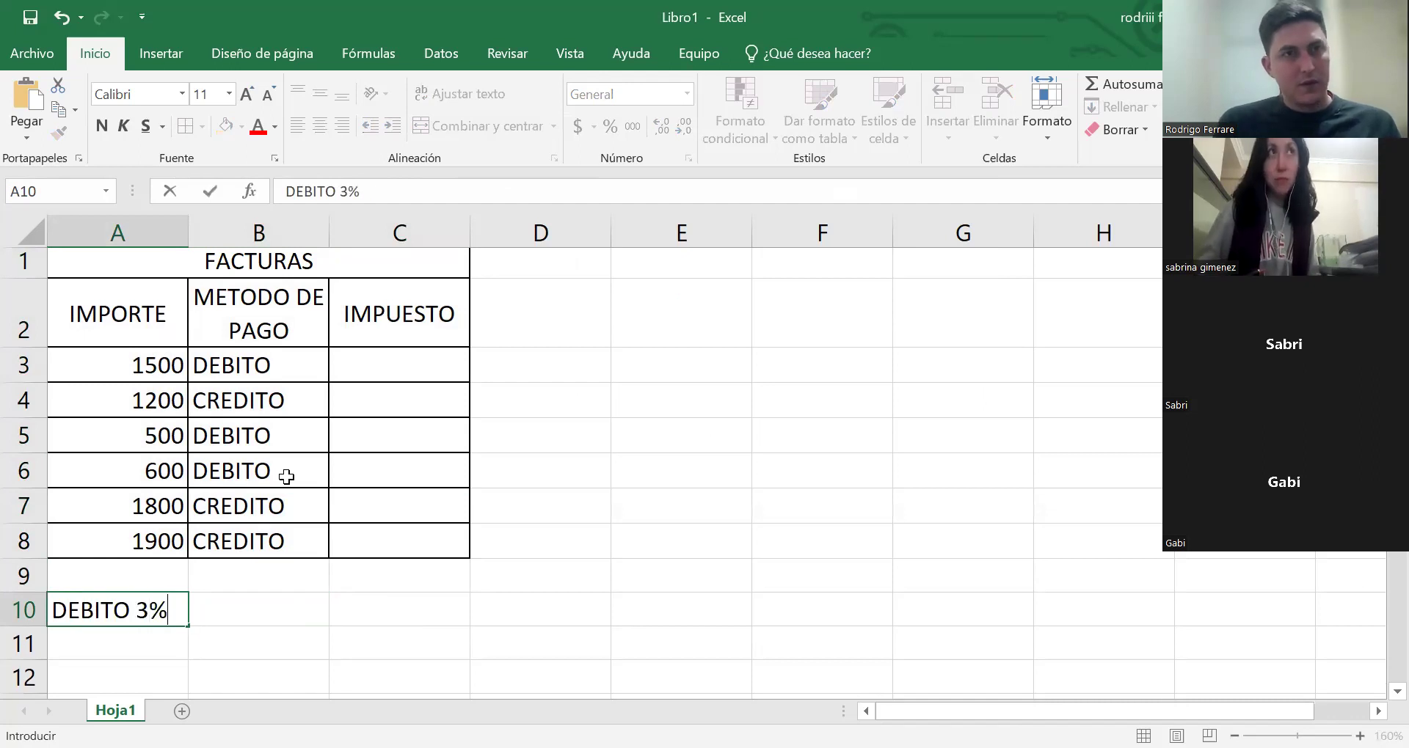
pyautogui.write(' DE IMPUESTO')
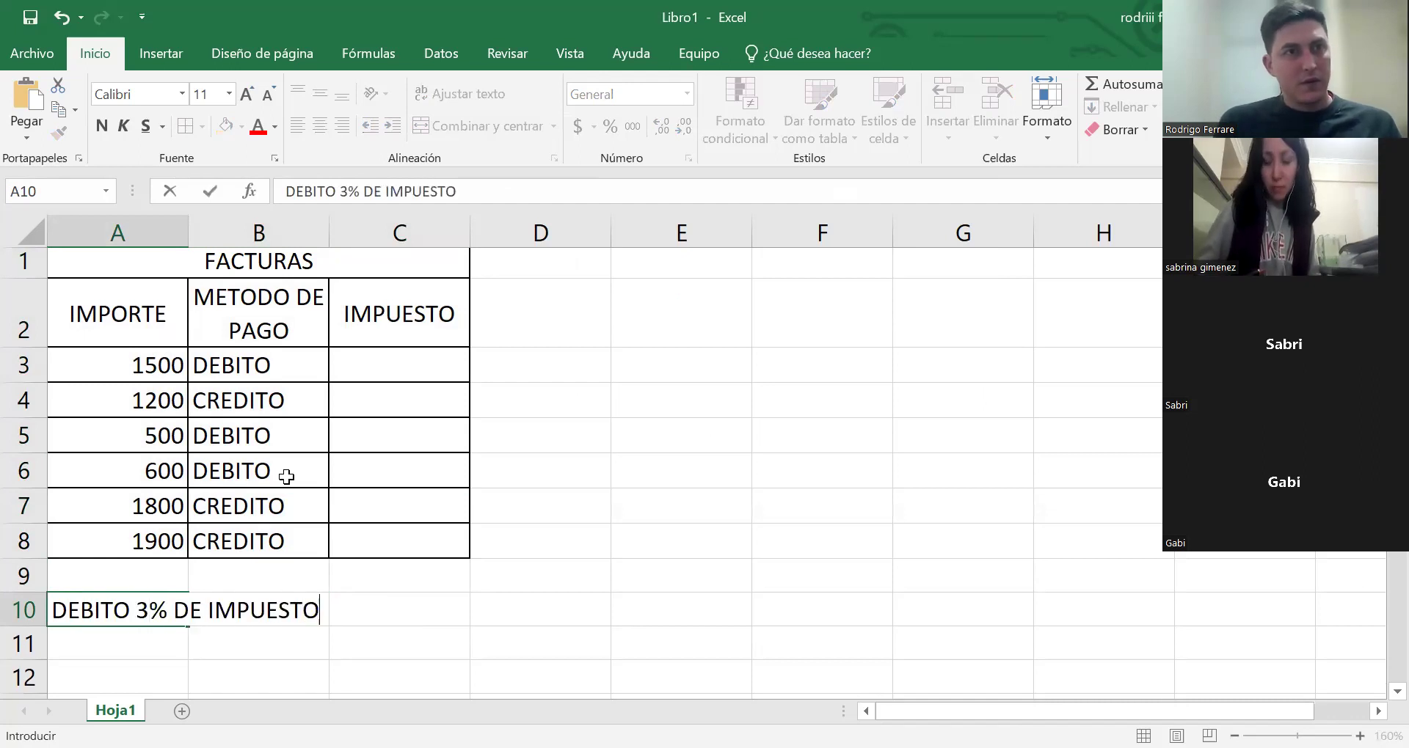
pyautogui.press('Return')
pyautogui.write('CREDITO ')
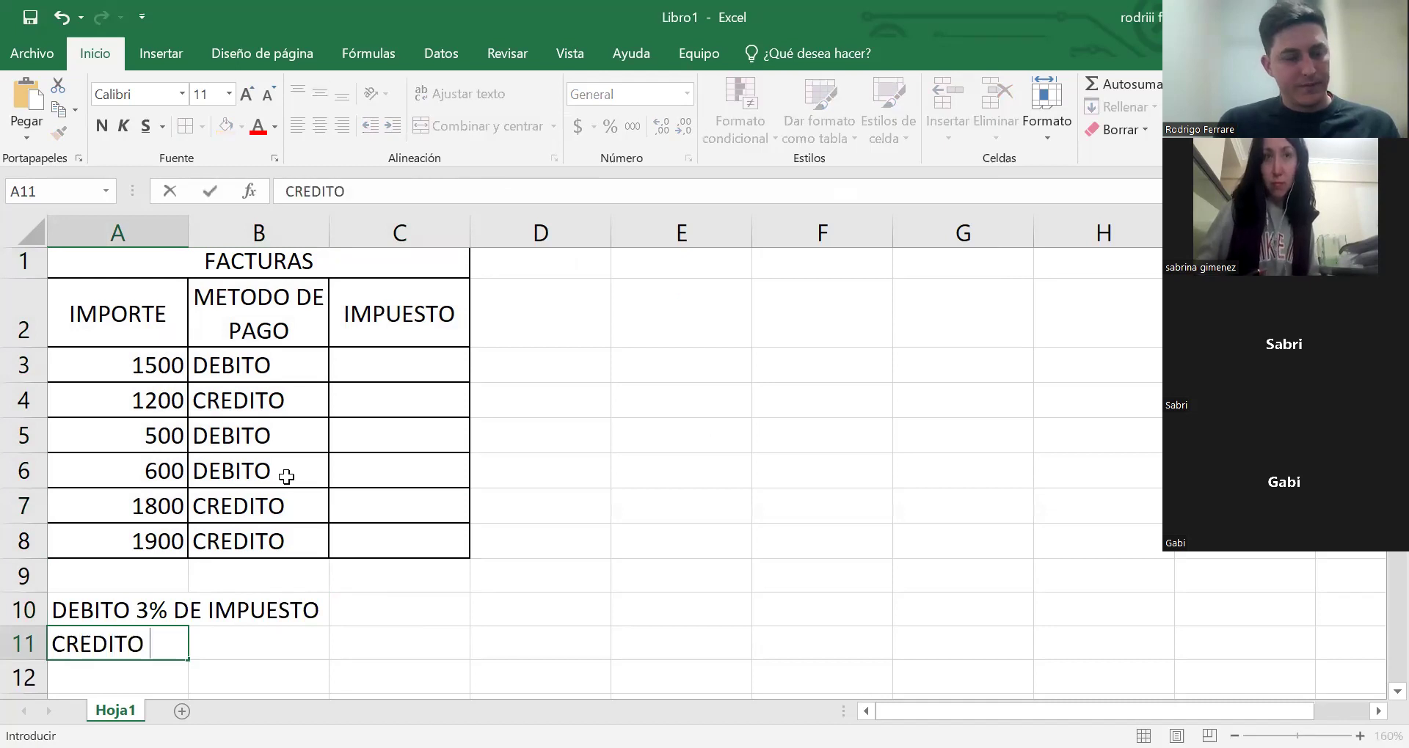
pyautogui.write('5')
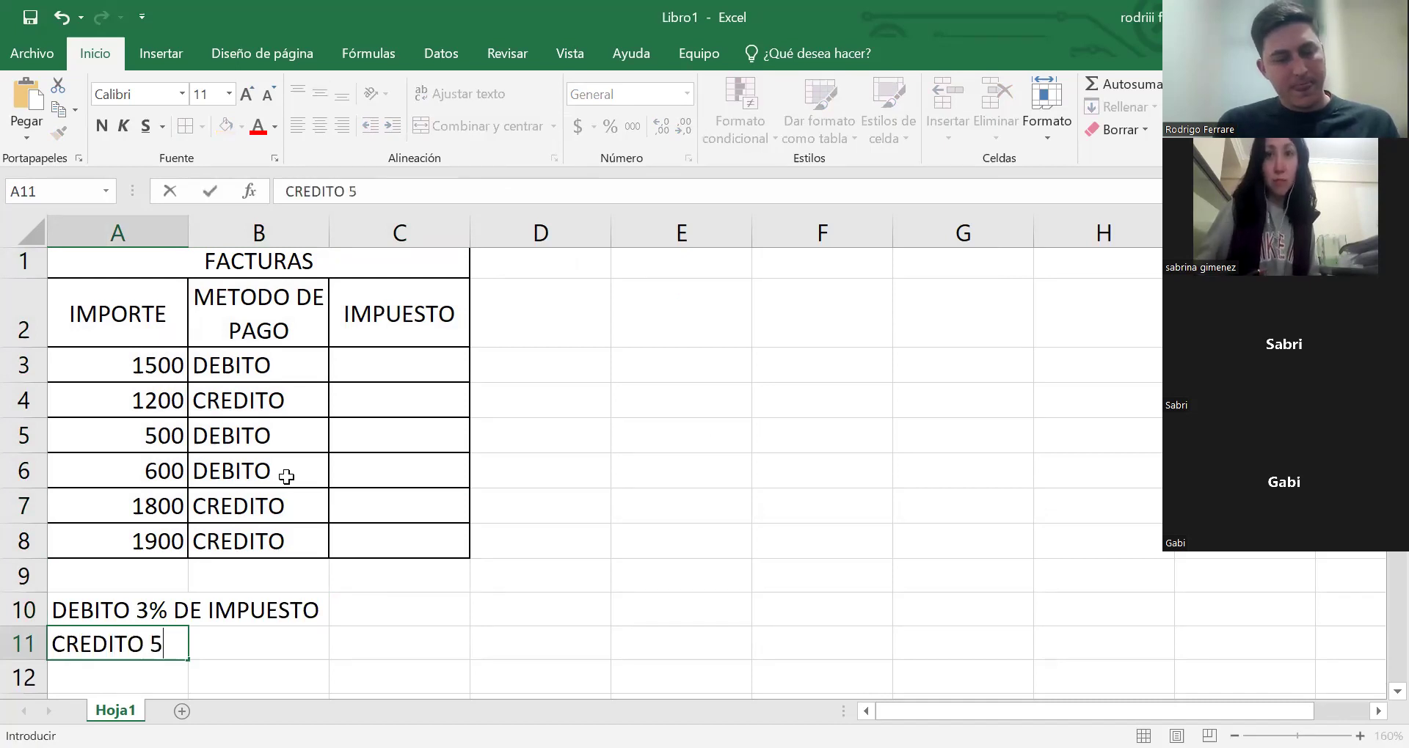
pyautogui.write('% DE IMPUESTO')
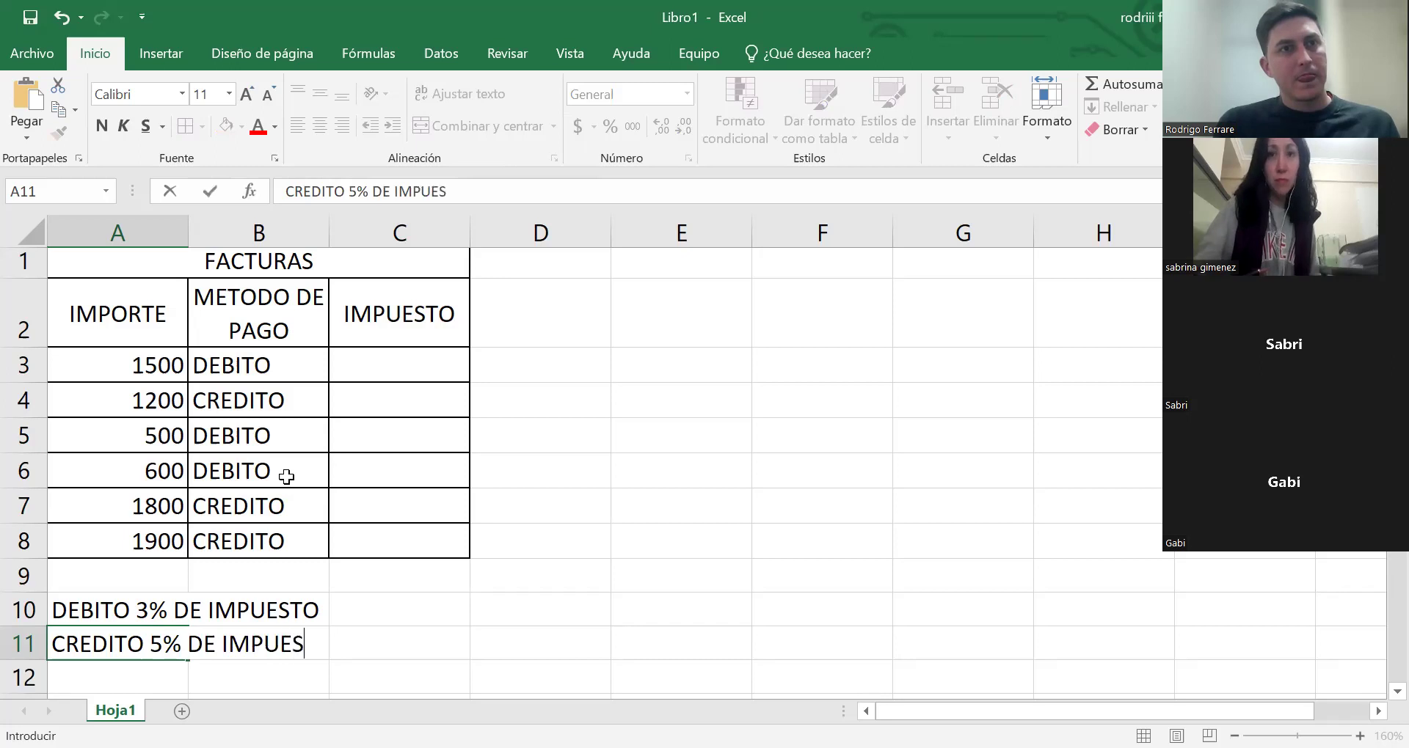
pyautogui.press('Return')
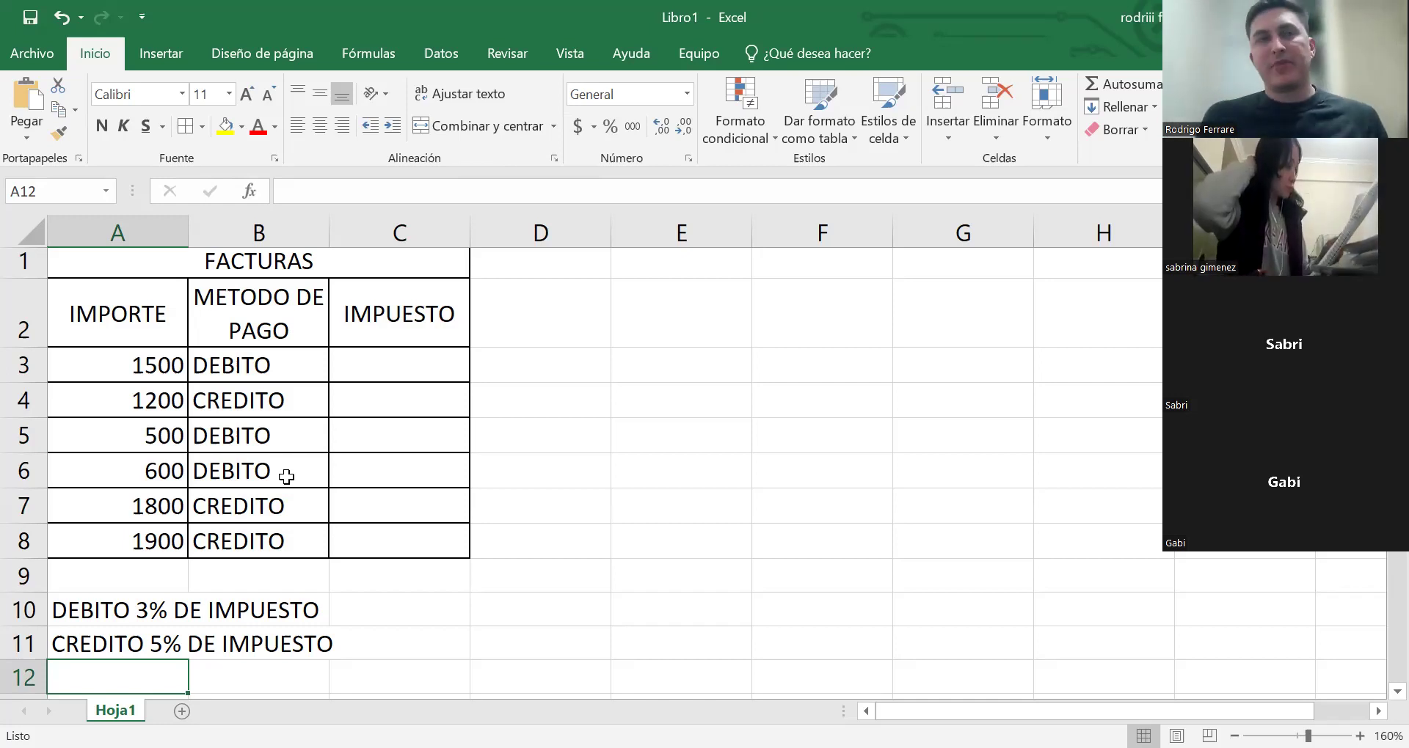
# - Calculate the debit tax for the first invoice by entering the formula =A3*3% in C3
pyautogui.click(409, 373)
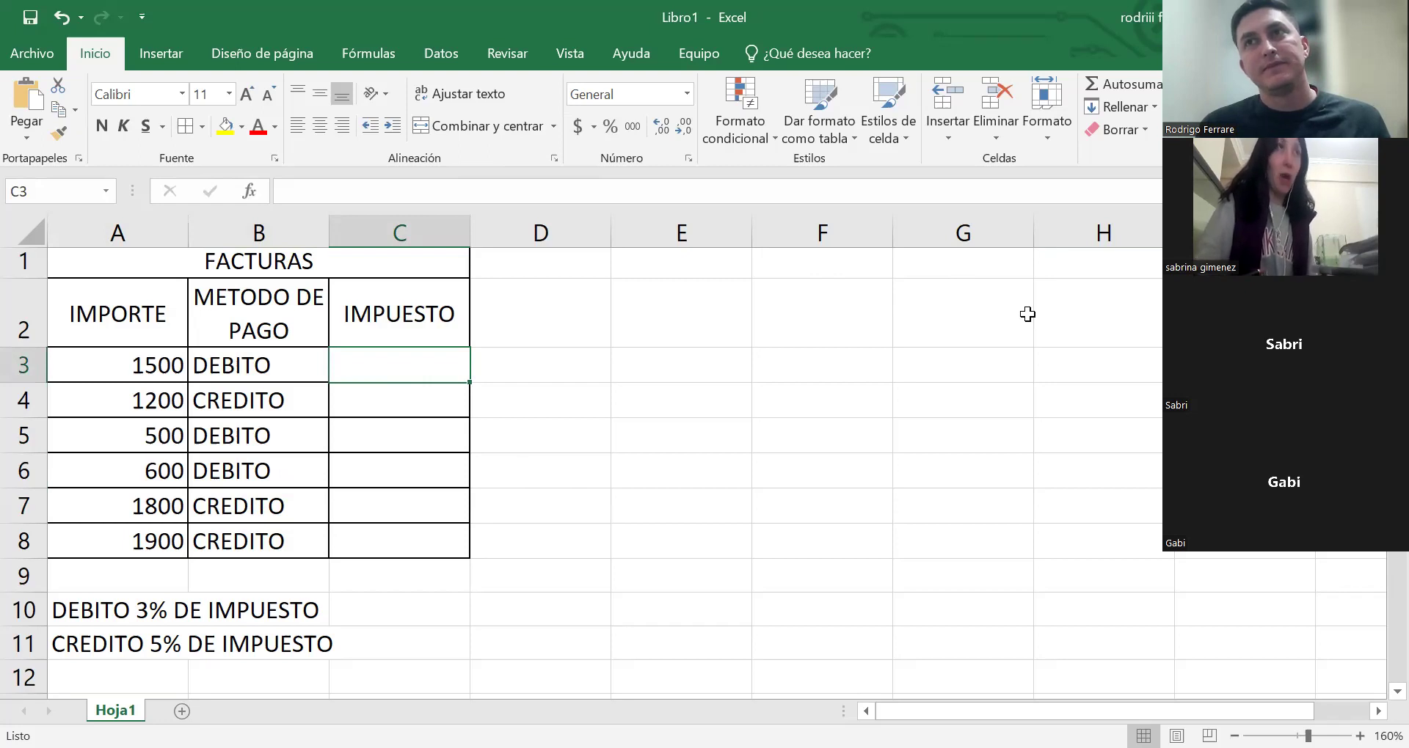
pyautogui.write('=')
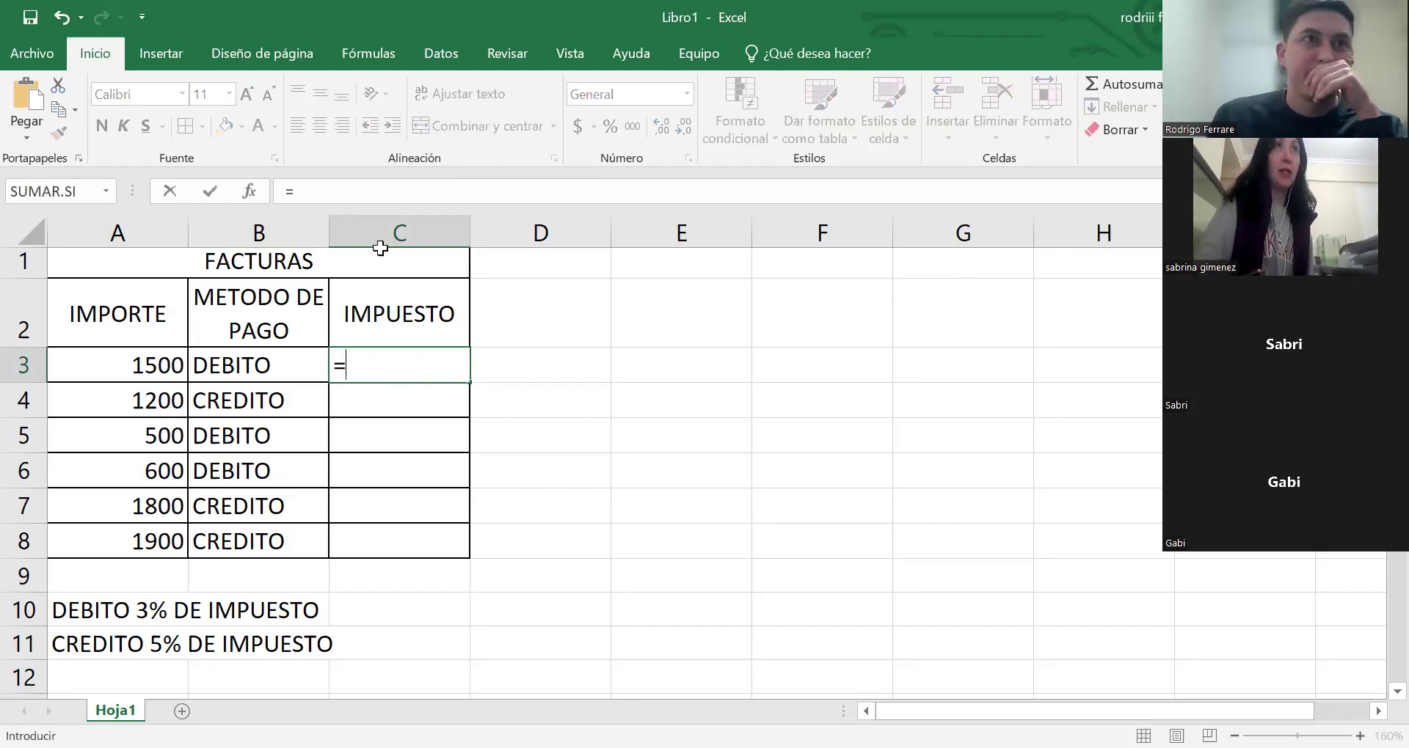
pyautogui.click(136, 363)
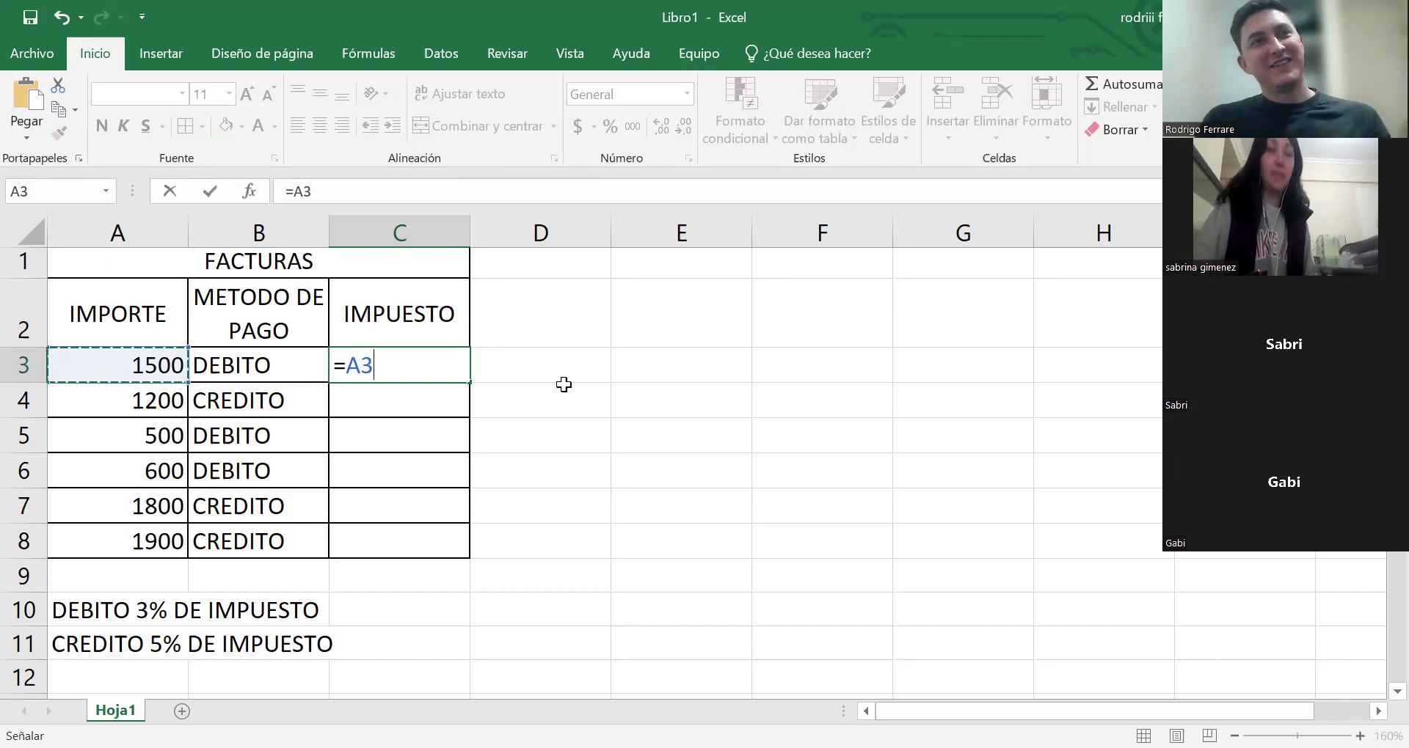
pyautogui.write('*')
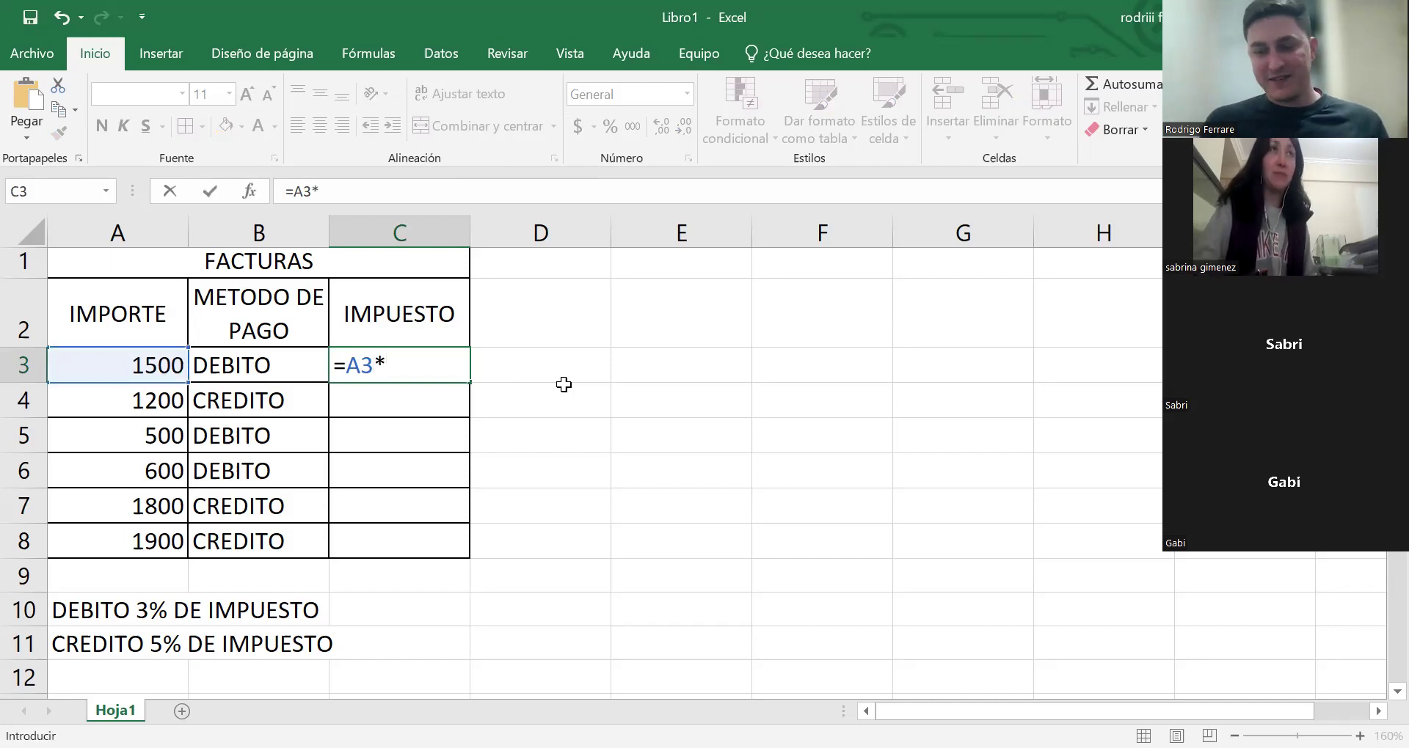
pyautogui.write('3%')
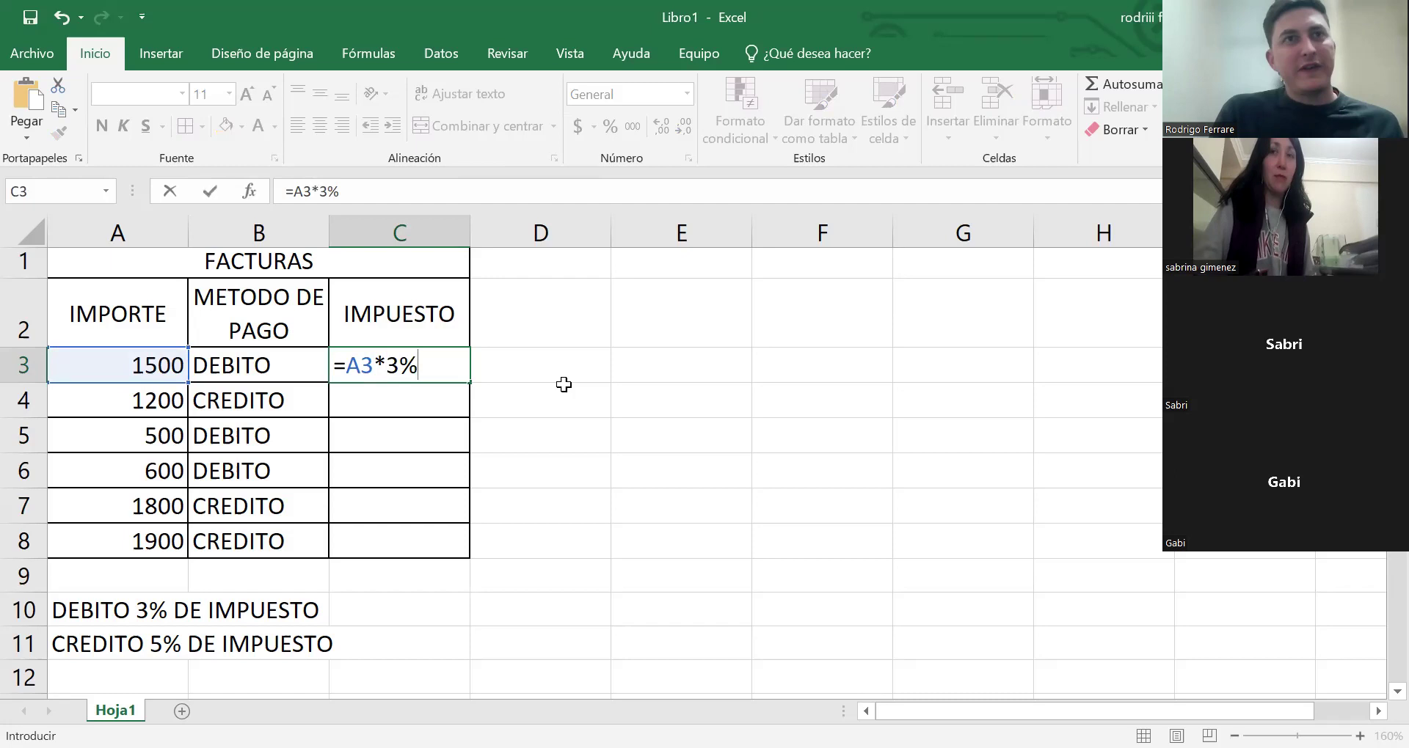
pyautogui.press('Return')
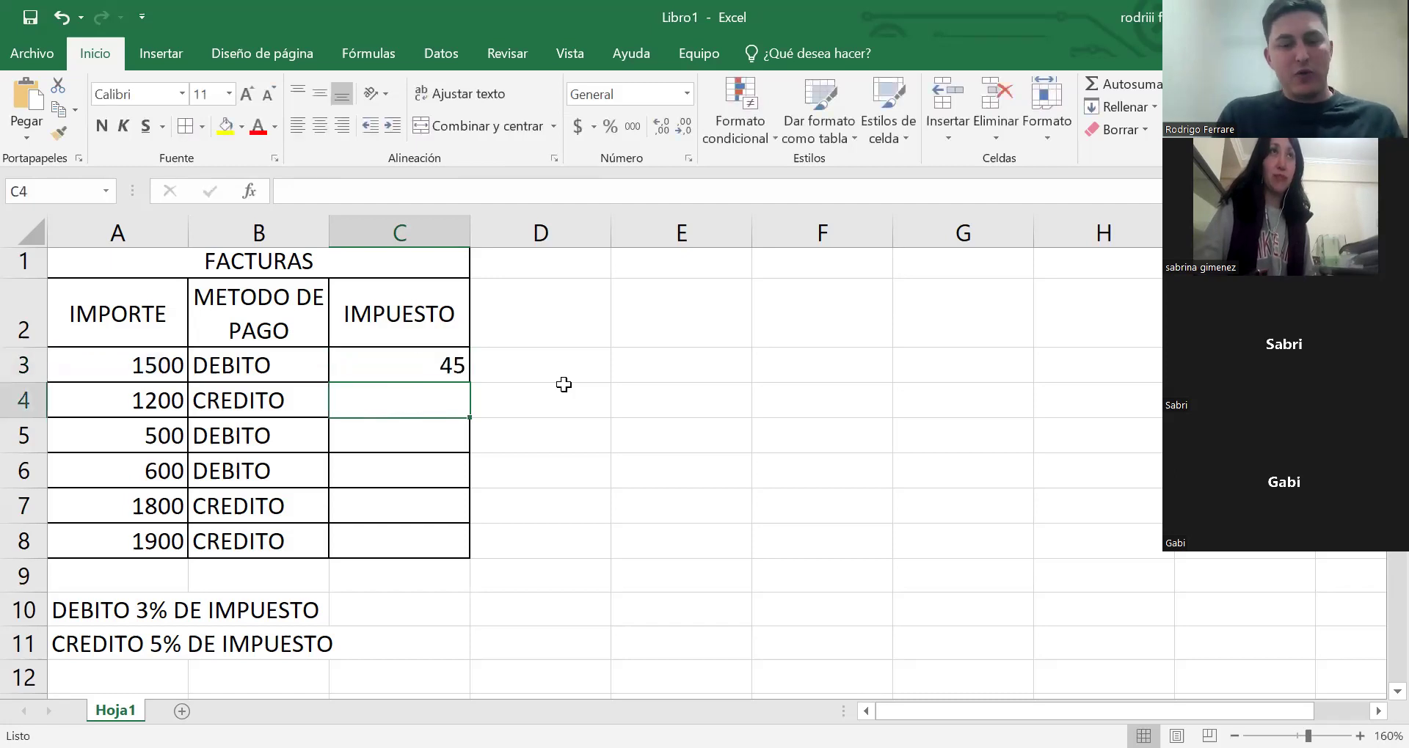
# - Calculate the credit tax for the second invoice by entering the formula =A4*5% in C4
pyautogui.write('=')
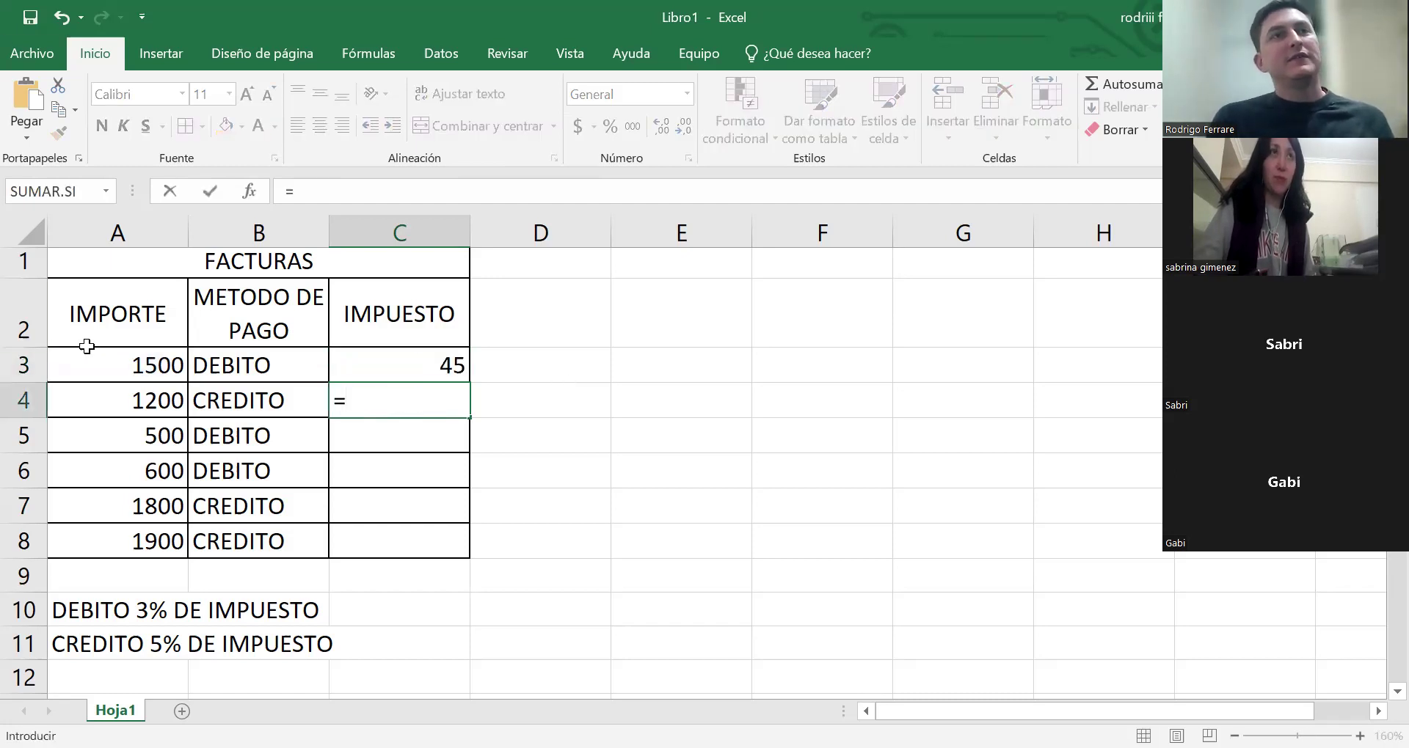
pyautogui.click(150, 400)
pyautogui.write('*5%')
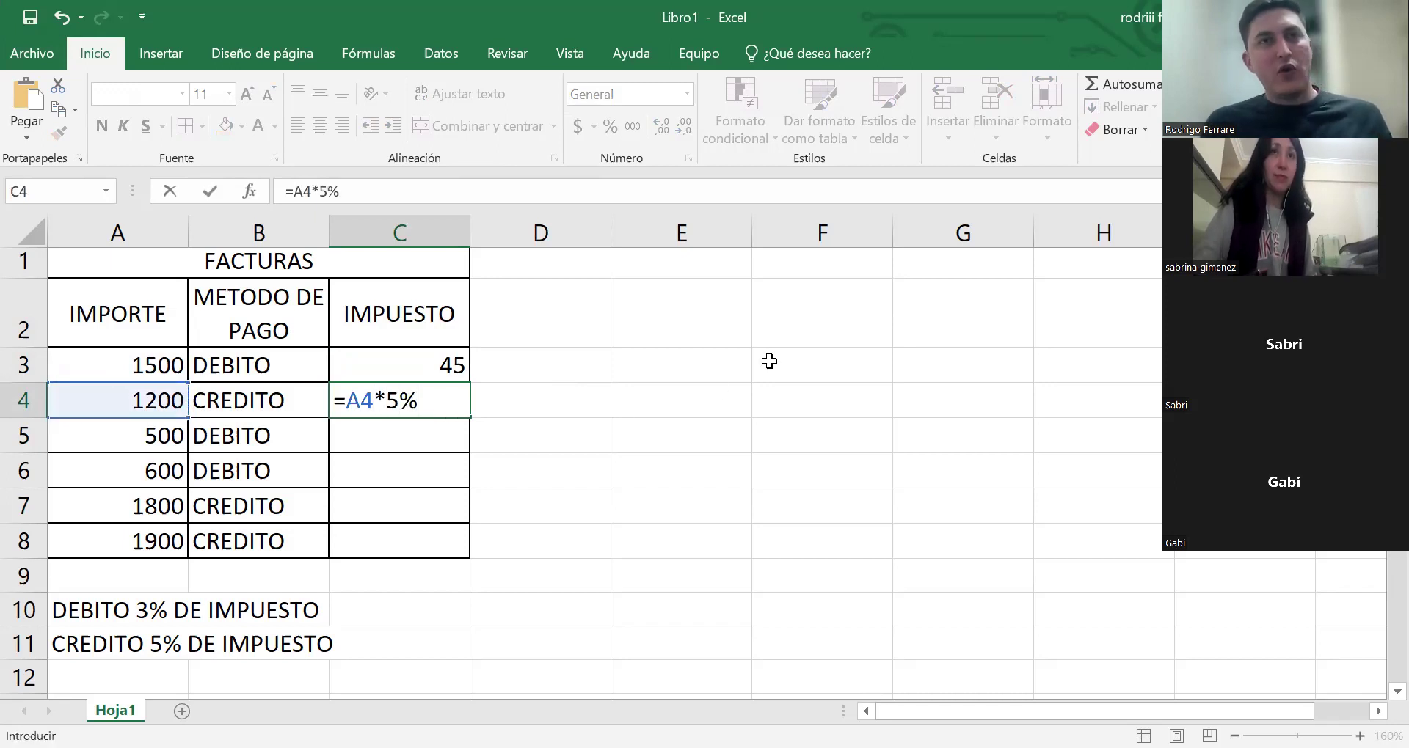
pyautogui.press('Return')
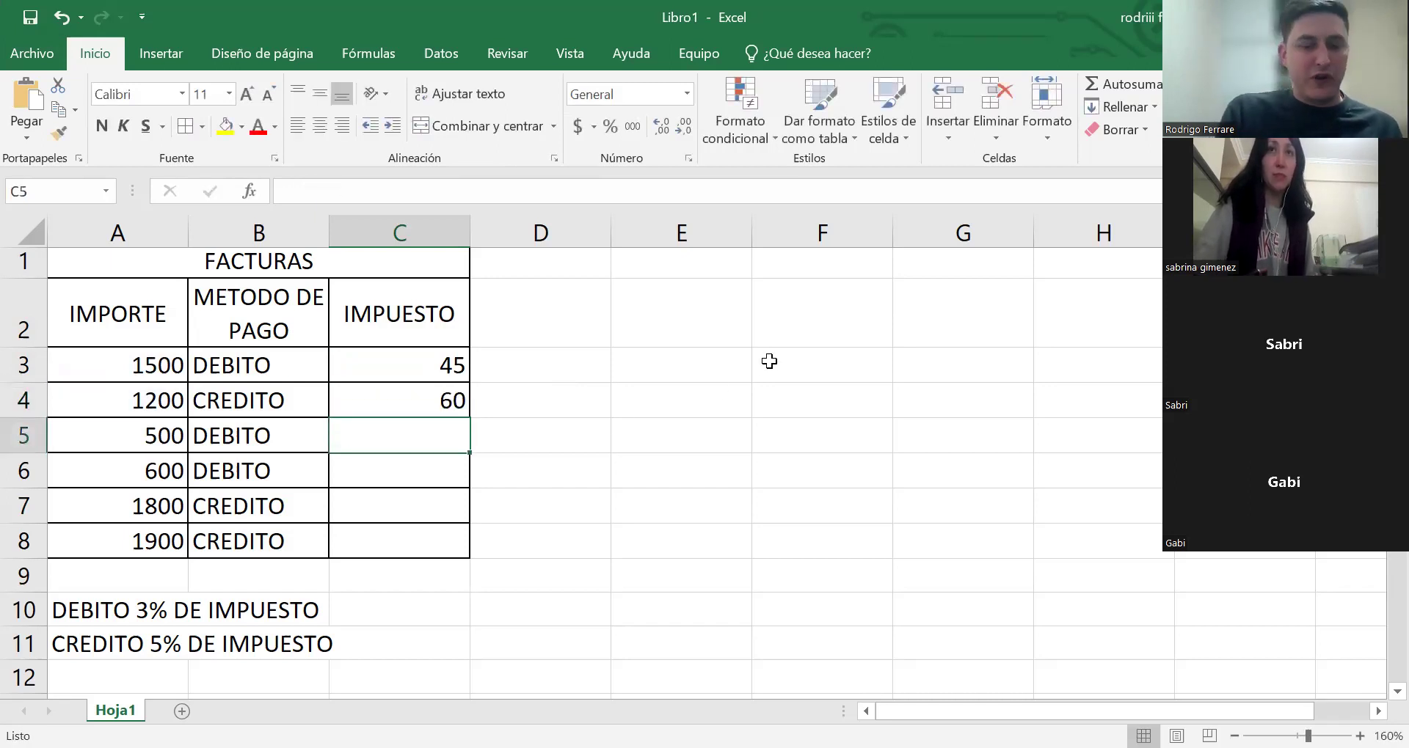
# - Calculate the debit tax for the third invoice by entering the formula =A5*3% in C5
pyautogui.write('=')
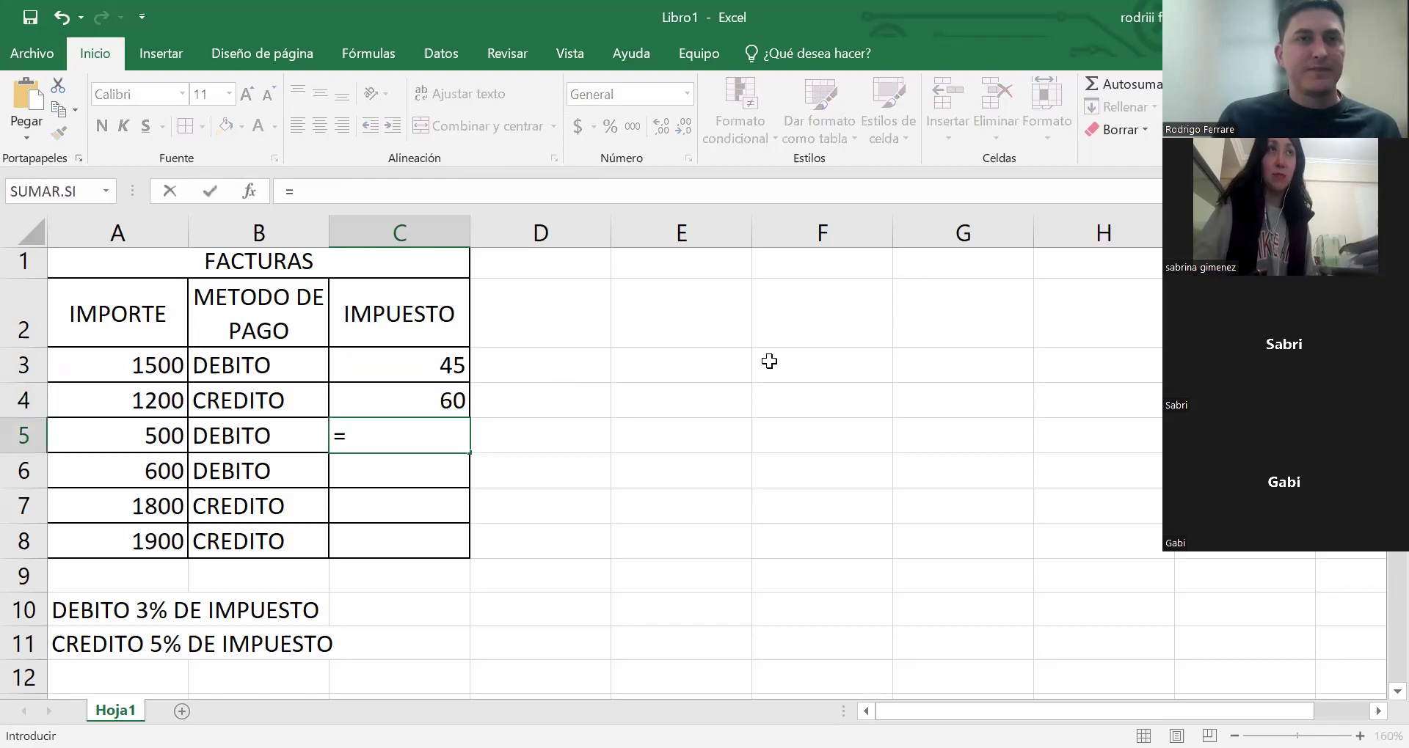
pyautogui.click(160, 438)
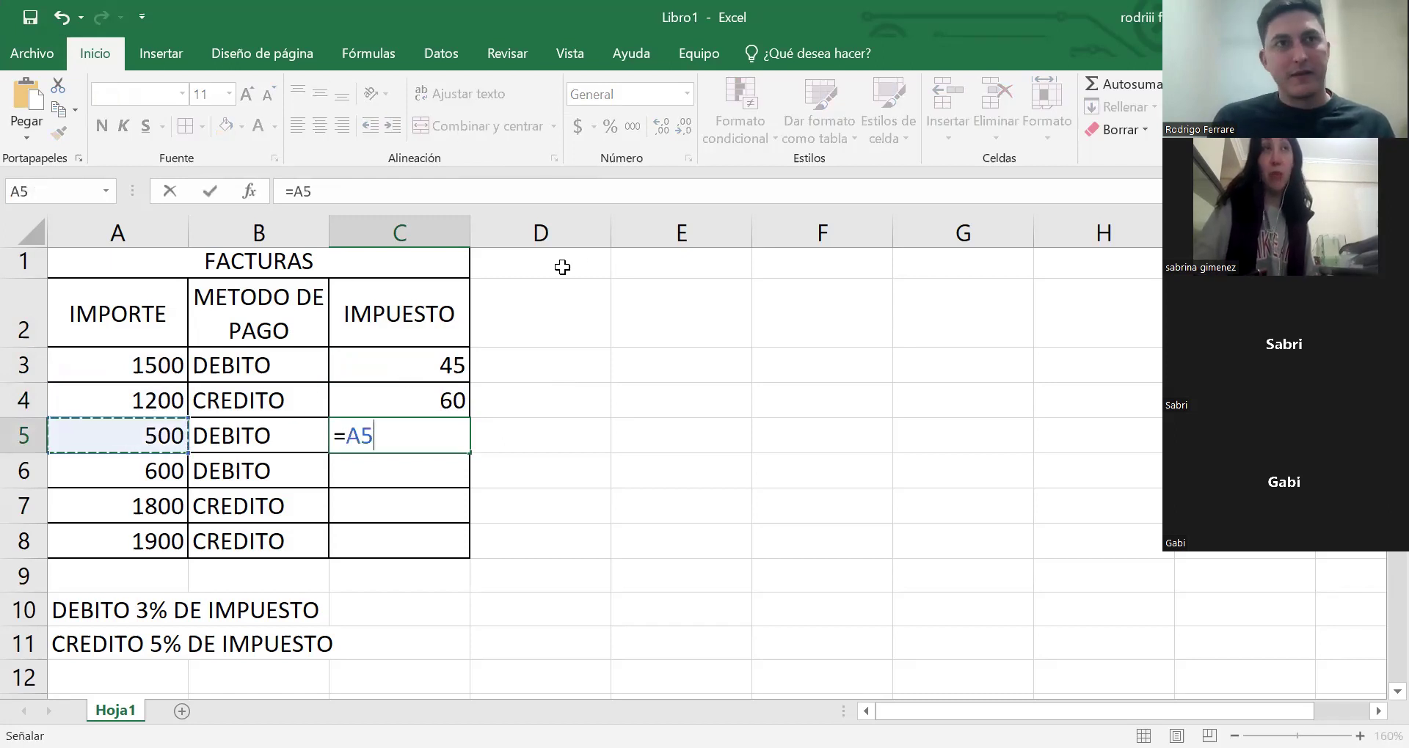
pyautogui.write('*')
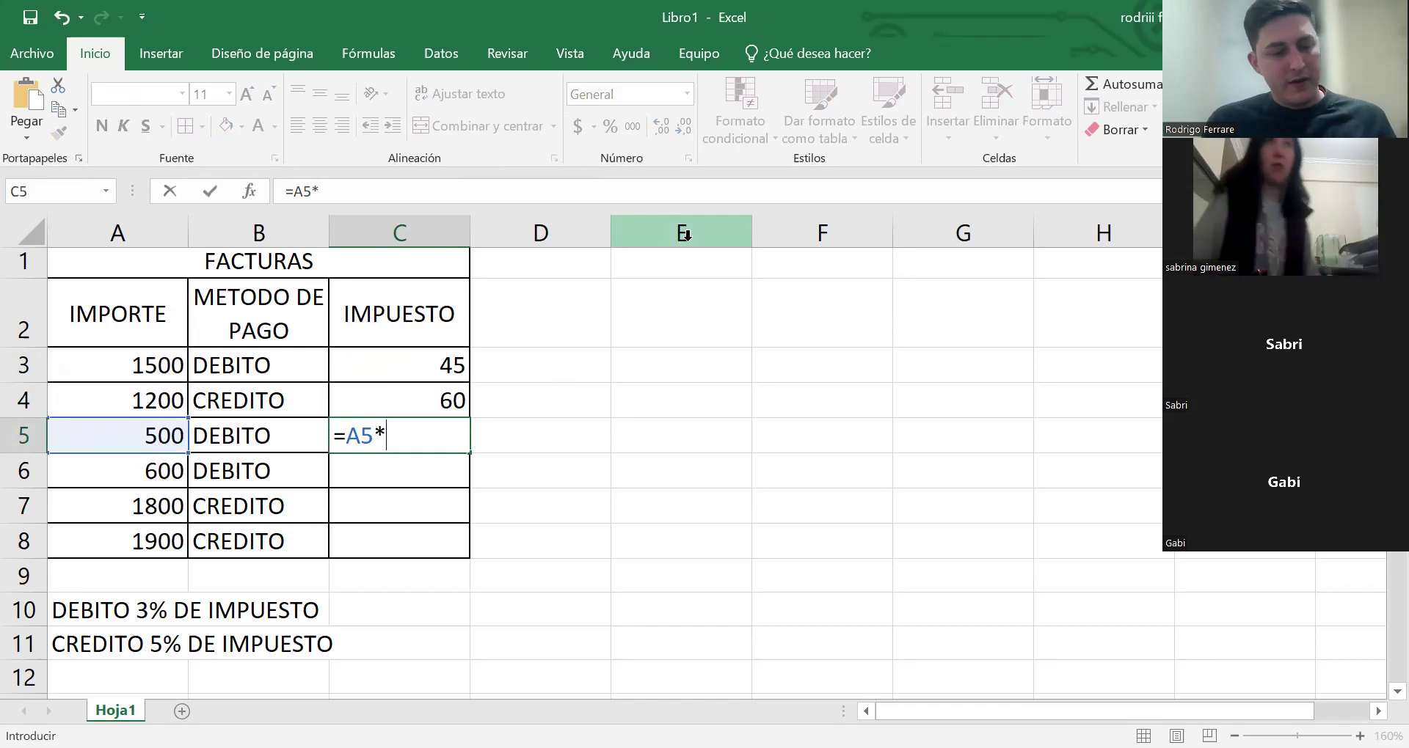
pyautogui.write('3%')
pyautogui.press('Return')
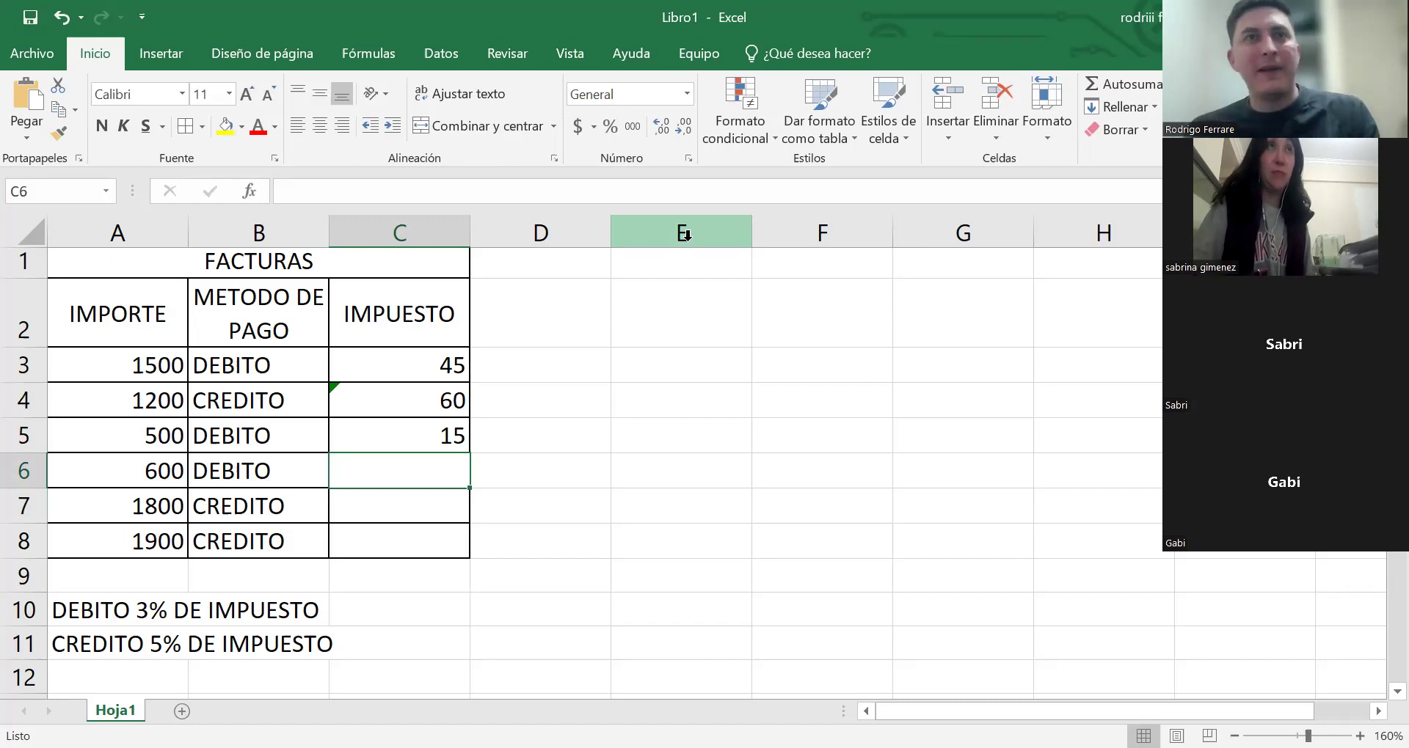
# - Clear the three manual tax formulas from C5, C4 and C3 in the IMPUESTO column
pyautogui.click(407, 432)
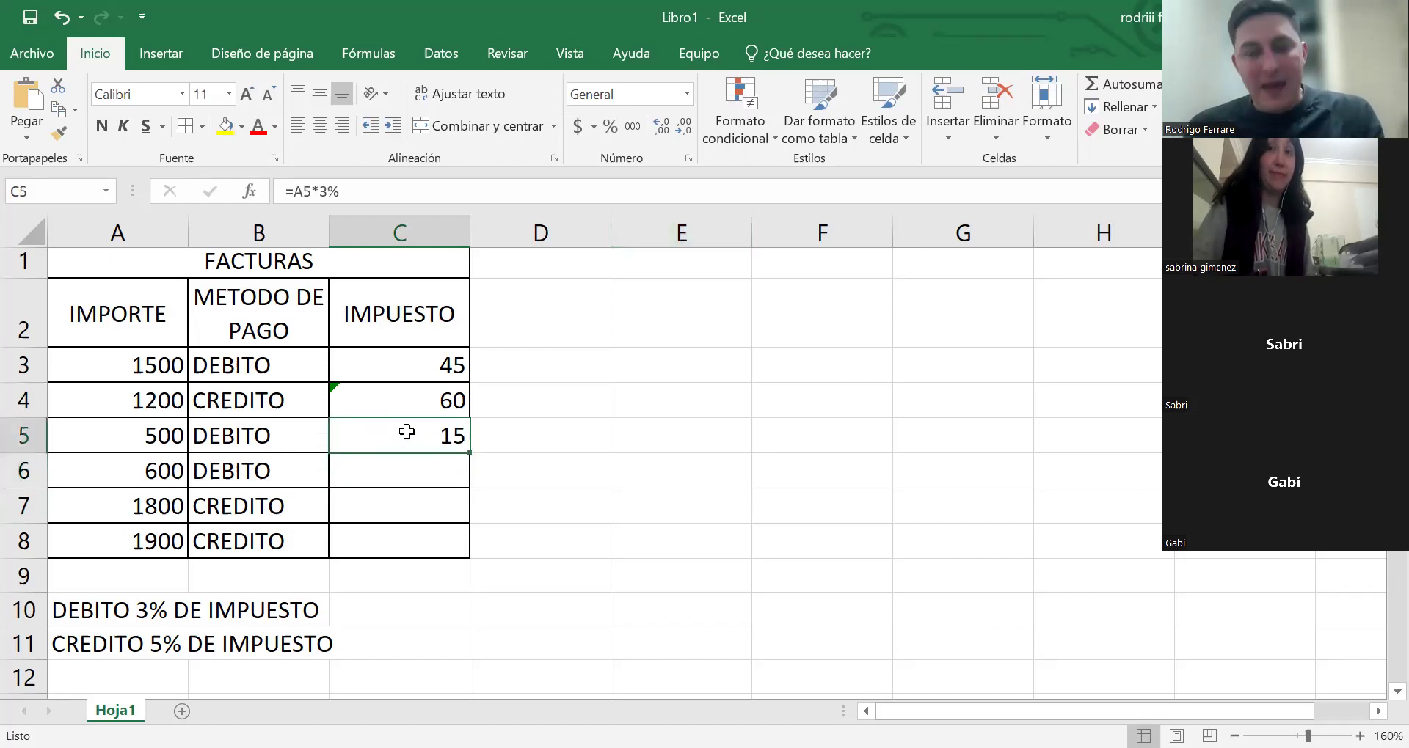
pyautogui.press('Delete')
pyautogui.click(450, 402)
pyautogui.press('Delete')
pyautogui.click(441, 364)
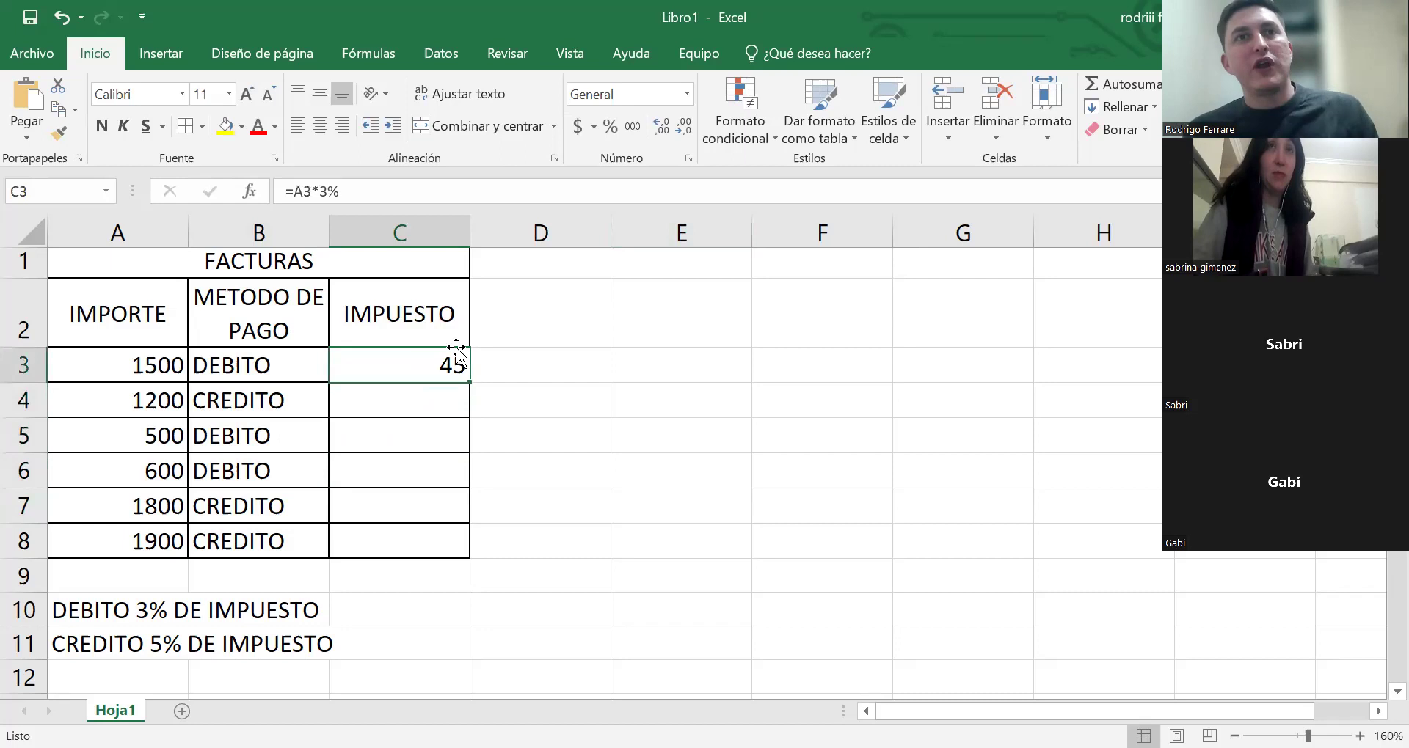
pyautogui.press('Delete')
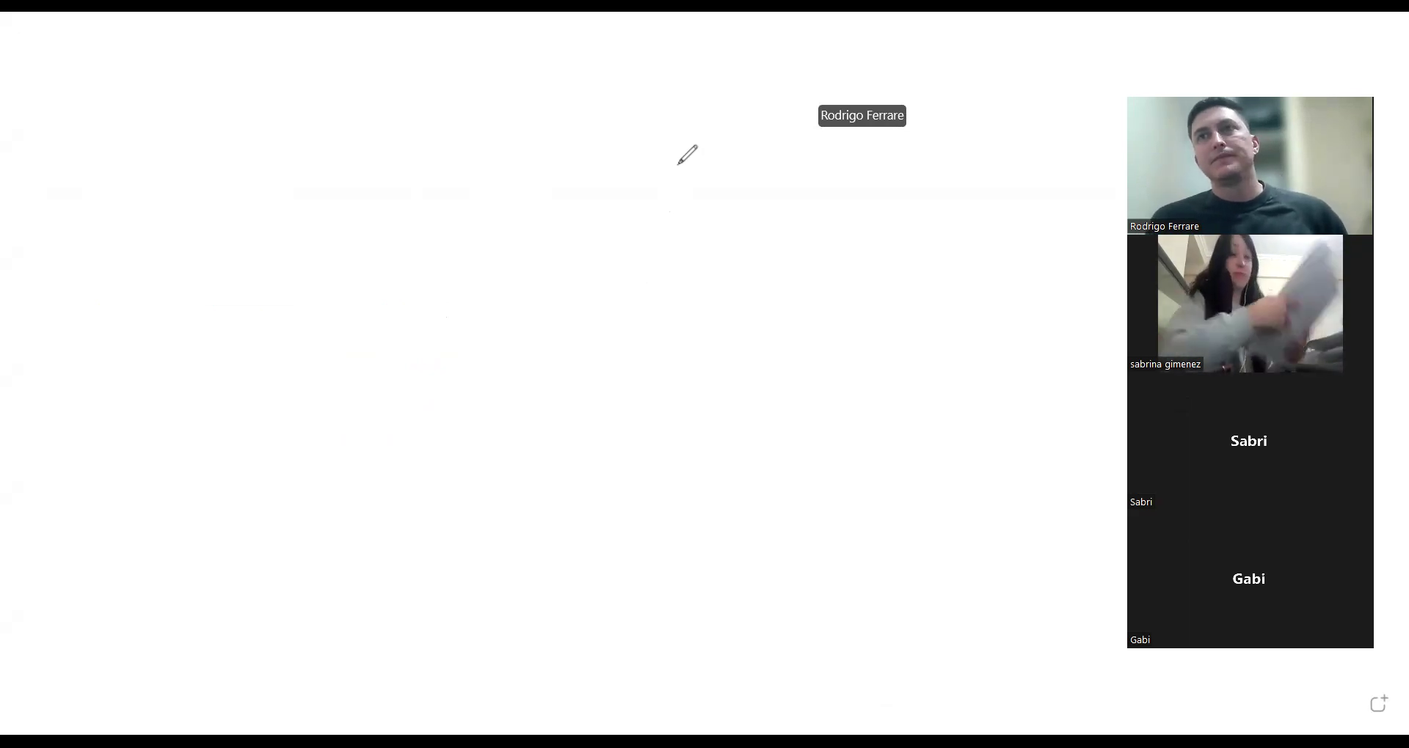
# - On the meeting whiteboard, handwrite the heading IMP and draw an arrow branching down from it to 5%
pyautogui.click(405, 108)
pyautogui.moveTo(411, 121)
pyautogui.mouseDown()
pyautogui.moveTo(415, 165)
pyautogui.moveTo(441, 141)
pyautogui.moveTo(463, 179)
pyautogui.mouseUp()
pyautogui.moveTo(480, 123); pyautogui.dragTo(483, 162)
pyautogui.moveTo(470, 123)
pyautogui.mouseDown()
pyautogui.moveTo(488, 122)
pyautogui.moveTo(482, 148)
pyautogui.mouseUp()
pyautogui.moveTo(448, 207)
pyautogui.mouseDown()
pyautogui.moveTo(448, 261)
pyautogui.moveTo(323, 281)
pyautogui.moveTo(327, 295)
pyautogui.mouseUp()
pyautogui.moveTo(328, 360); pyautogui.dragTo(341, 343)
pyautogui.moveTo(317, 386)
pyautogui.mouseDown()
pyautogui.moveTo(292, 384)
pyautogui.moveTo(284, 439)
pyautogui.mouseUp()
pyautogui.click(338, 397)
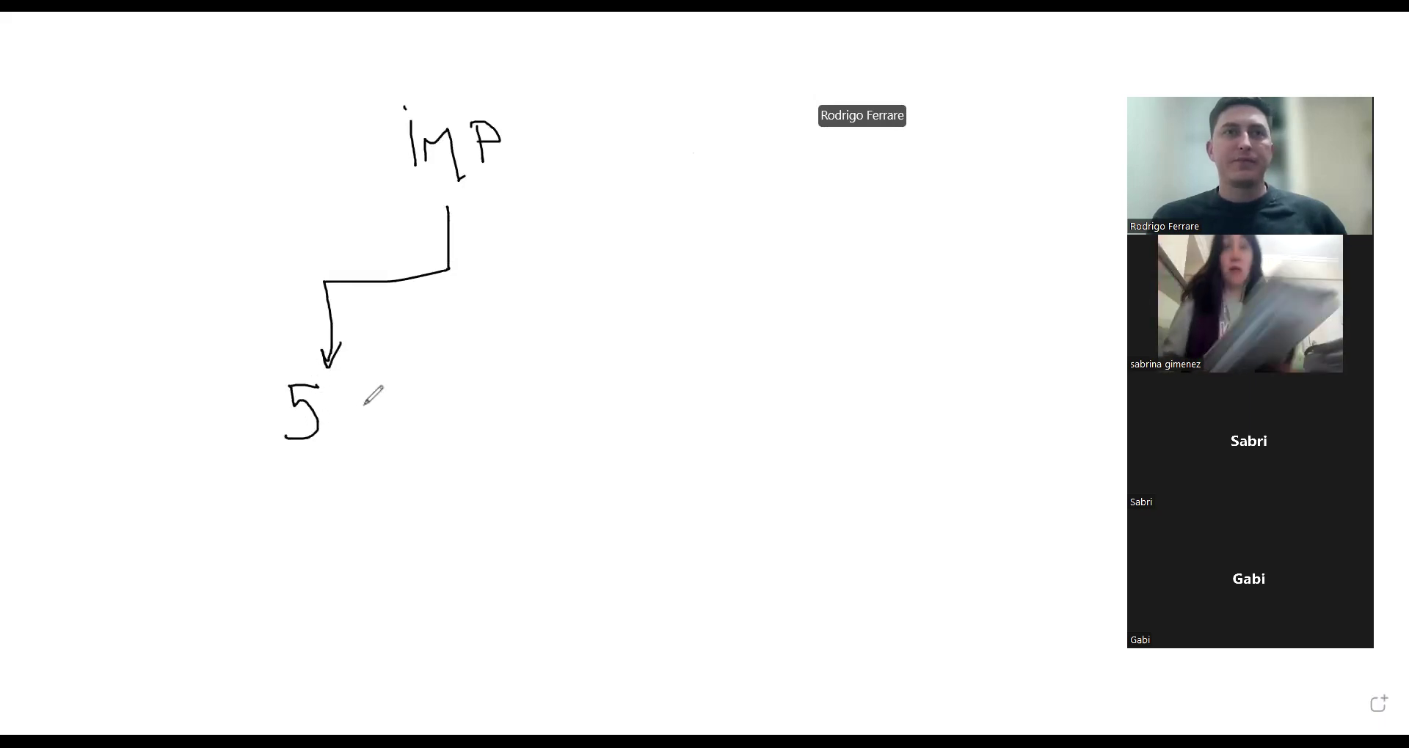
pyautogui.click(367, 420)
# - Draw a second arrow branching from IMP to 3%, and label the 5% branch CRE and the 3% branch DEB
pyautogui.moveTo(433, 277)
pyautogui.mouseDown()
pyautogui.moveTo(565, 268)
pyautogui.moveTo(579, 356)
pyautogui.moveTo(585, 343)
pyautogui.mouseUp()
pyautogui.moveTo(560, 395)
pyautogui.mouseDown()
pyautogui.moveTo(580, 408)
pyautogui.moveTo(553, 434)
pyautogui.mouseUp()
pyautogui.moveTo(622, 402); pyautogui.dragTo(596, 434)
pyautogui.click(603, 394)
pyautogui.click(623, 424)
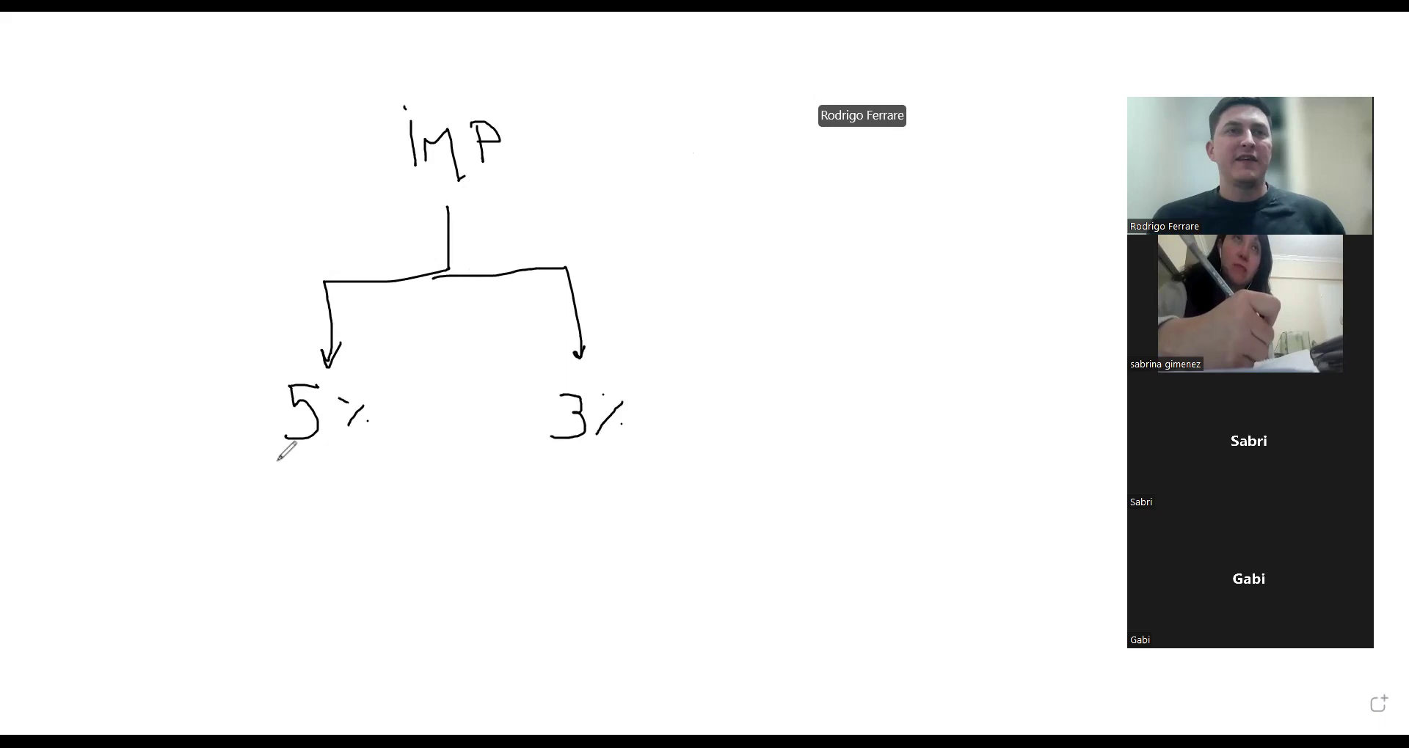
pyautogui.moveTo(284, 462)
pyautogui.mouseDown()
pyautogui.moveTo(265, 475)
pyautogui.moveTo(295, 492)
pyautogui.moveTo(350, 456)
pyautogui.mouseUp()
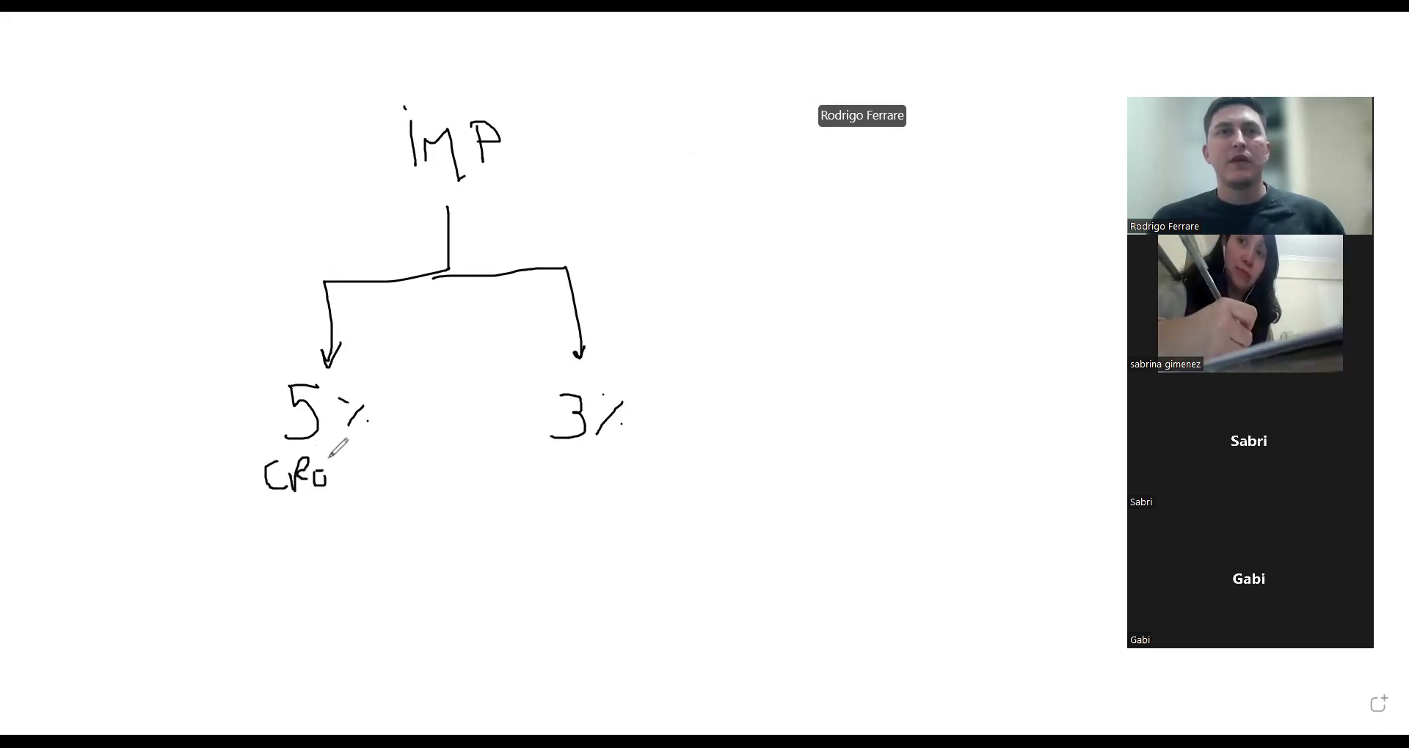
pyautogui.moveTo(540, 463); pyautogui.dragTo(540, 481)
pyautogui.moveTo(534, 445)
pyautogui.mouseDown()
pyautogui.moveTo(564, 456)
pyautogui.moveTo(532, 500)
pyautogui.moveTo(577, 462)
pyautogui.moveTo(595, 466)
pyautogui.moveTo(580, 495)
pyautogui.mouseUp()
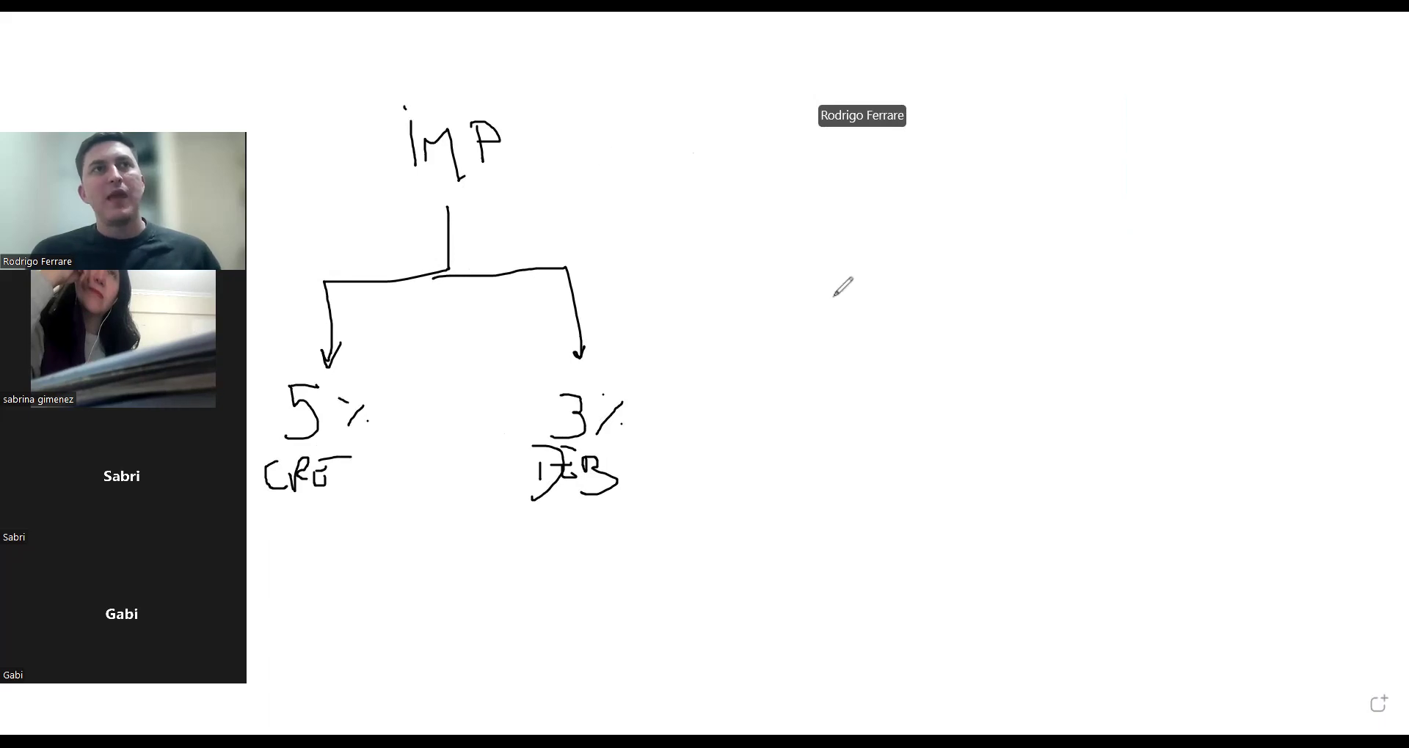
# - Handwrite the general formula =SI(CONDICION; V; F) beside the tax diagram
pyautogui.moveTo(694, 197)
pyautogui.mouseDown()
pyautogui.moveTo(723, 197)
pyautogui.moveTo(723, 224)
pyautogui.mouseUp()
pyautogui.moveTo(776, 182)
pyautogui.mouseDown()
pyautogui.moveTo(755, 187)
pyautogui.moveTo(784, 205)
pyautogui.moveTo(757, 219)
pyautogui.moveTo(801, 195)
pyautogui.moveTo(802, 224)
pyautogui.mouseUp()
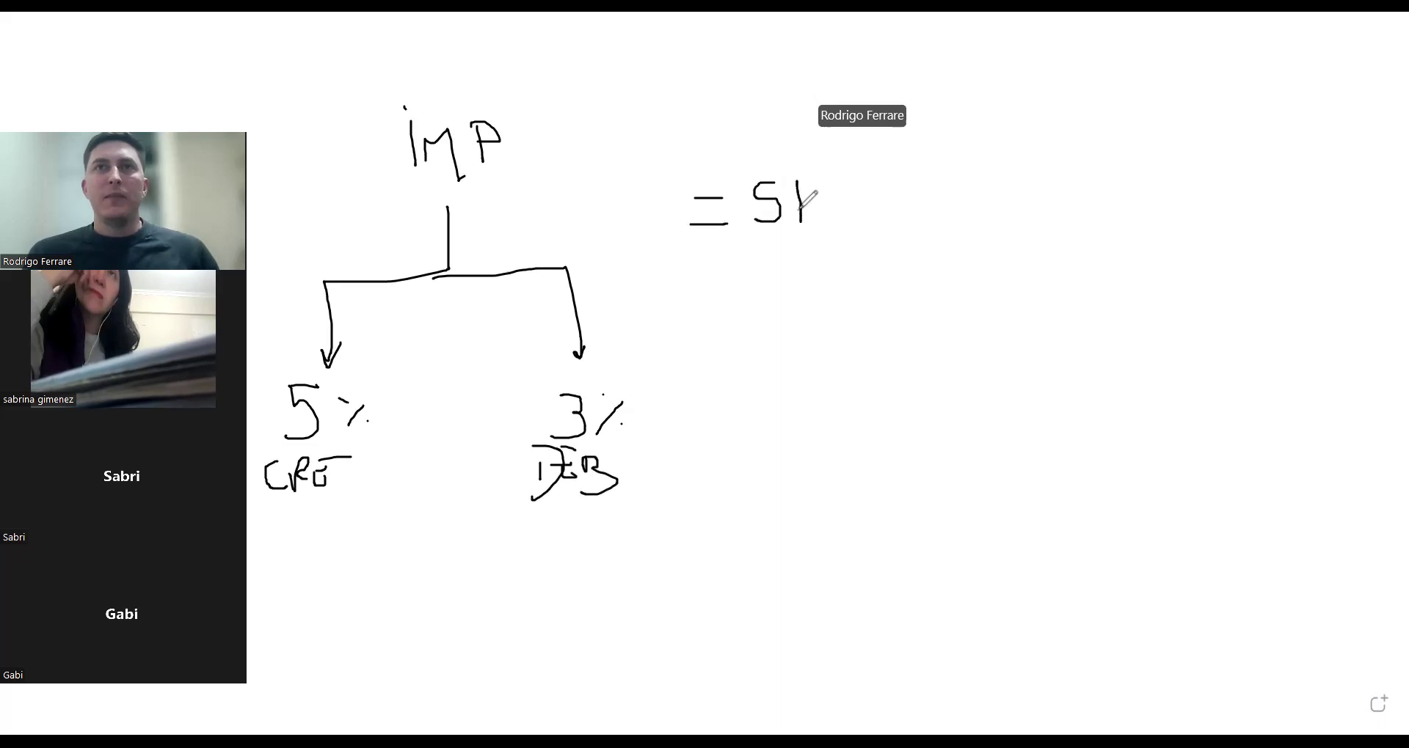
pyautogui.click(791, 172)
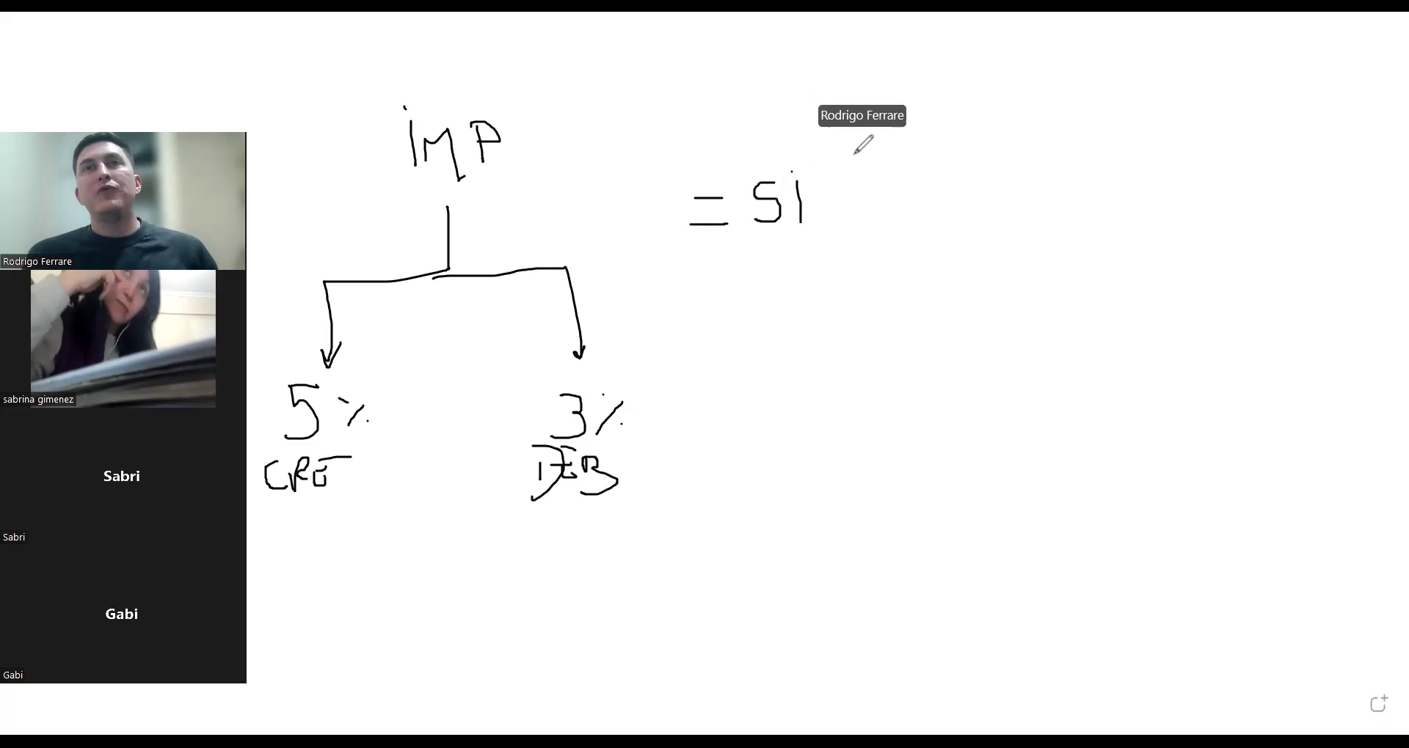
pyautogui.moveTo(844, 150)
pyautogui.mouseDown()
pyautogui.moveTo(831, 201)
pyautogui.moveTo(849, 257)
pyautogui.mouseUp()
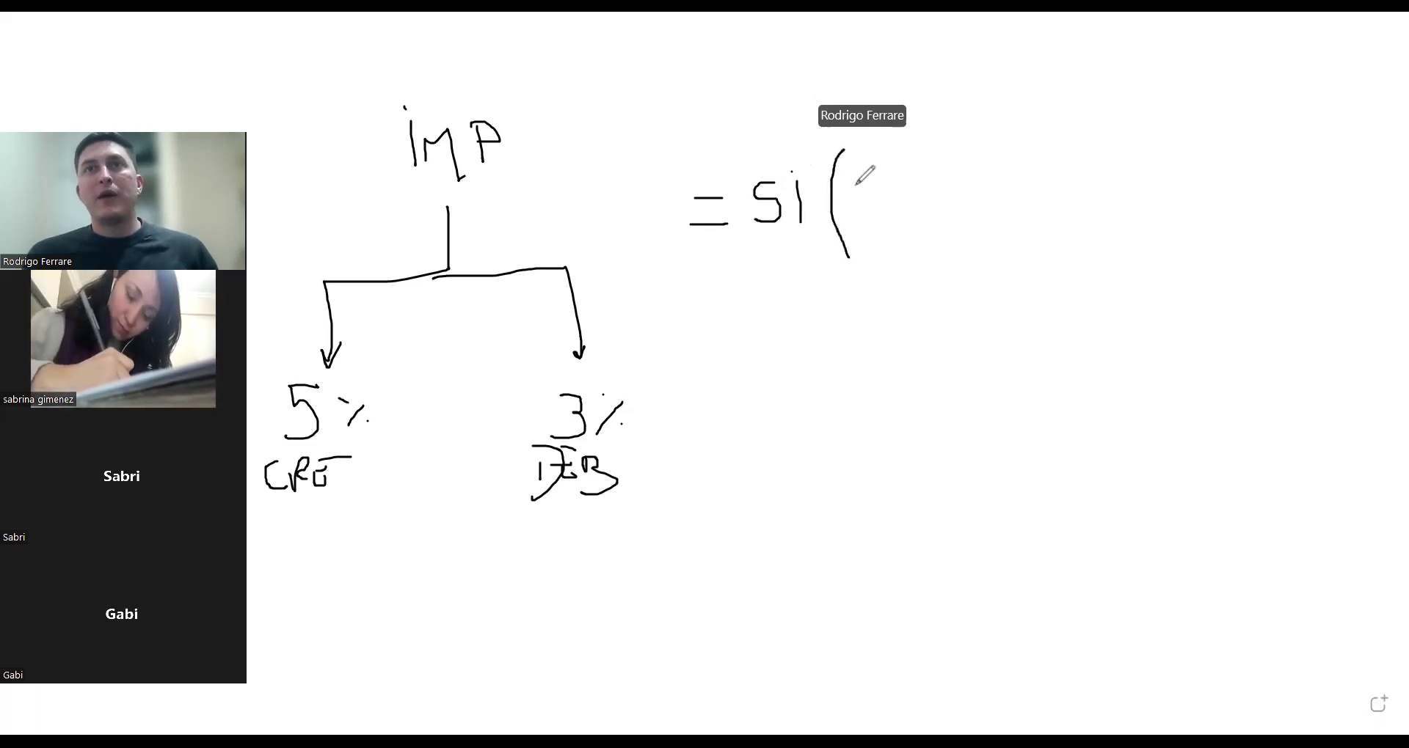
pyautogui.moveTo(863, 188)
pyautogui.mouseDown()
pyautogui.moveTo(857, 213)
pyautogui.moveTo(918, 192)
pyautogui.moveTo(938, 210)
pyautogui.moveTo(1010, 200)
pyautogui.moveTo(1035, 214)
pyautogui.moveTo(1045, 193)
pyautogui.moveTo(1057, 244)
pyautogui.moveTo(1064, 215)
pyautogui.moveTo(1122, 186)
pyautogui.moveTo(1159, 214)
pyautogui.moveTo(1159, 245)
pyautogui.mouseUp()
pyautogui.moveTo(1177, 187)
pyautogui.mouseDown()
pyautogui.moveTo(1191, 184)
pyautogui.moveTo(1188, 209)
pyautogui.moveTo(1201, 193)
pyautogui.mouseUp()
pyautogui.moveTo(1207, 150); pyautogui.dragTo(1215, 207)
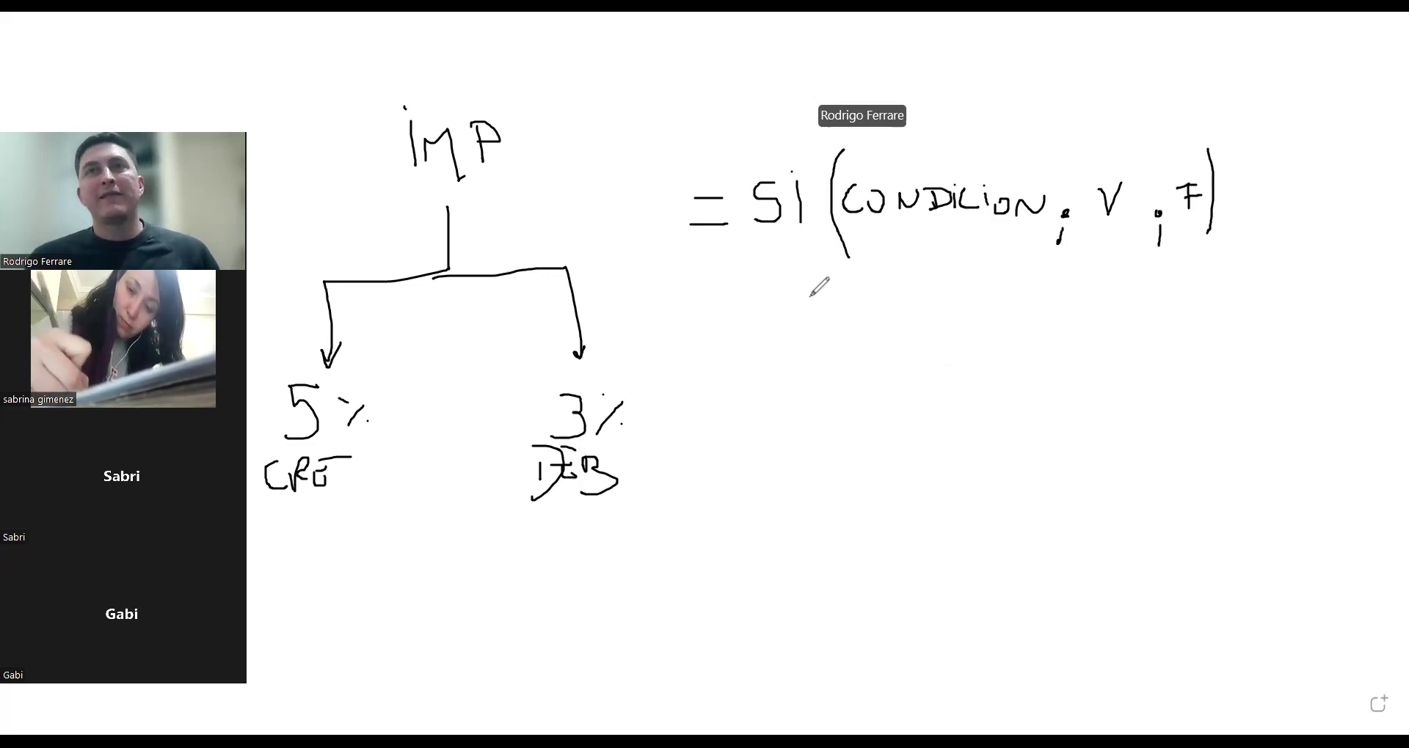
# - List the operators =, > and < in a box below CONDICION and draw an arrow from the word to it
pyautogui.moveTo(922, 284)
pyautogui.mouseDown()
pyautogui.moveTo(954, 283)
pyautogui.moveTo(930, 364)
pyautogui.moveTo(943, 416)
pyautogui.moveTo(961, 424)
pyautogui.mouseUp()
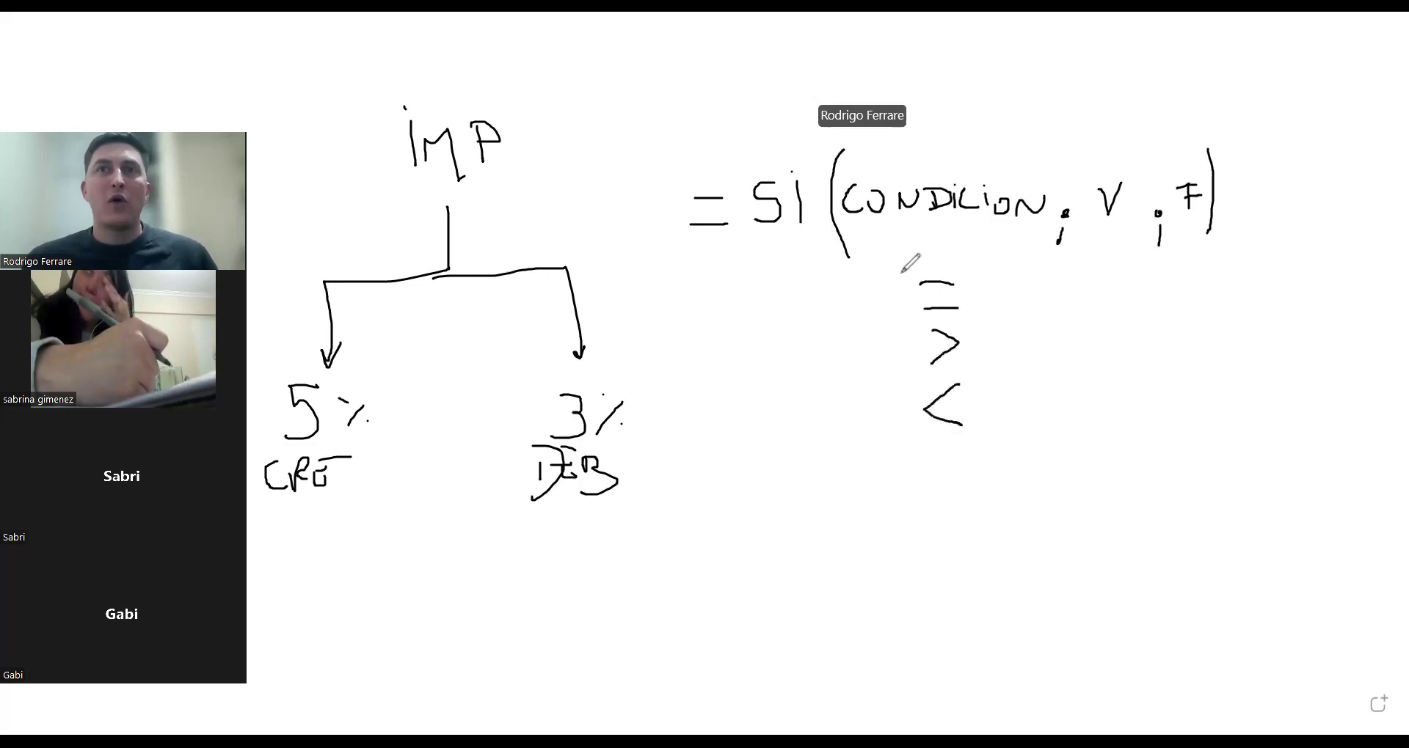
pyautogui.moveTo(901, 274); pyautogui.dragTo(901, 433)
pyautogui.moveTo(900, 274)
pyautogui.mouseDown()
pyautogui.moveTo(982, 275)
pyautogui.moveTo(992, 425)
pyautogui.moveTo(926, 438)
pyautogui.mouseUp()
pyautogui.moveTo(948, 229)
pyautogui.mouseDown()
pyautogui.moveTo(946, 262)
pyautogui.moveTo(955, 247)
pyautogui.moveTo(939, 246)
pyautogui.moveTo(948, 257)
pyautogui.moveTo(954, 244)
pyautogui.moveTo(931, 235)
pyautogui.mouseUp()
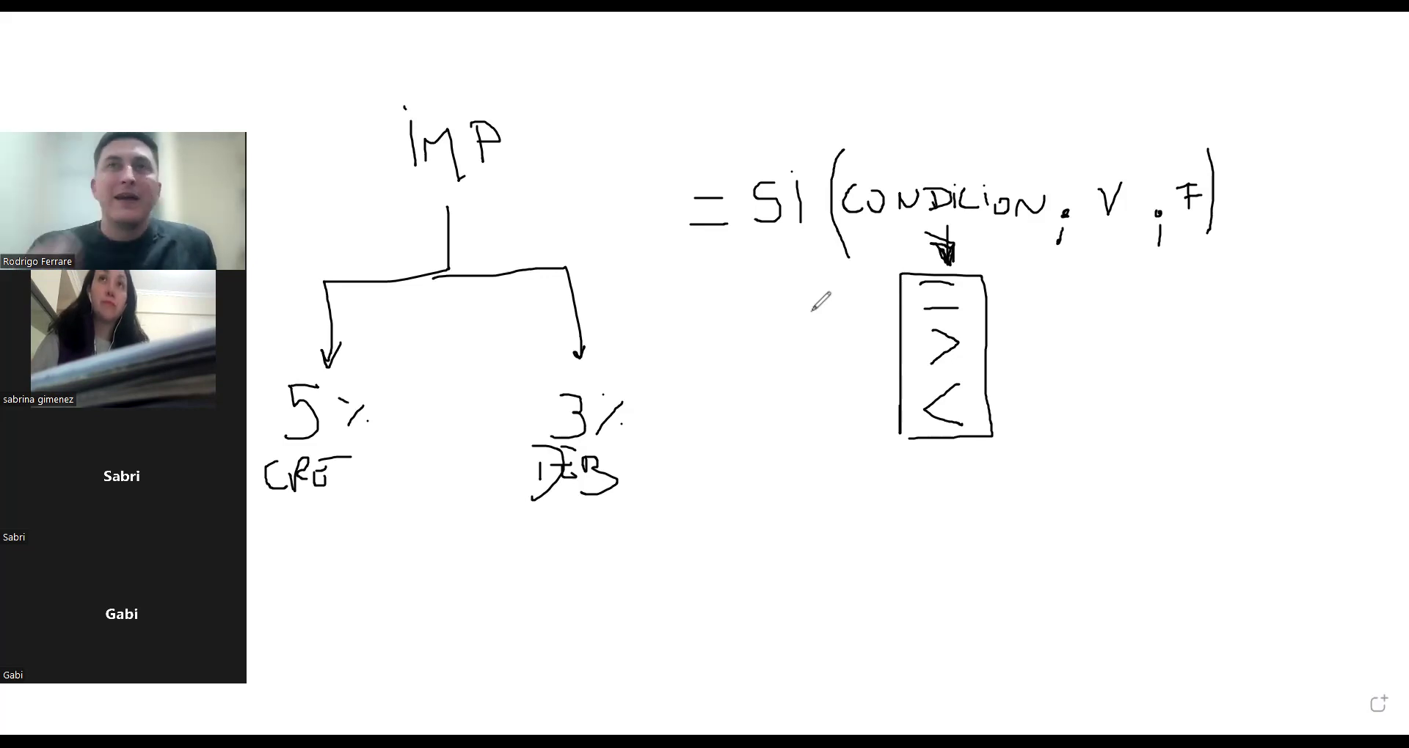
# - Draw curved arrows from CONDICION to V and to F, and underline both letters
pyautogui.moveTo(967, 158)
pyautogui.mouseDown()
pyautogui.moveTo(1066, 131)
pyautogui.moveTo(1086, 152)
pyautogui.mouseUp()
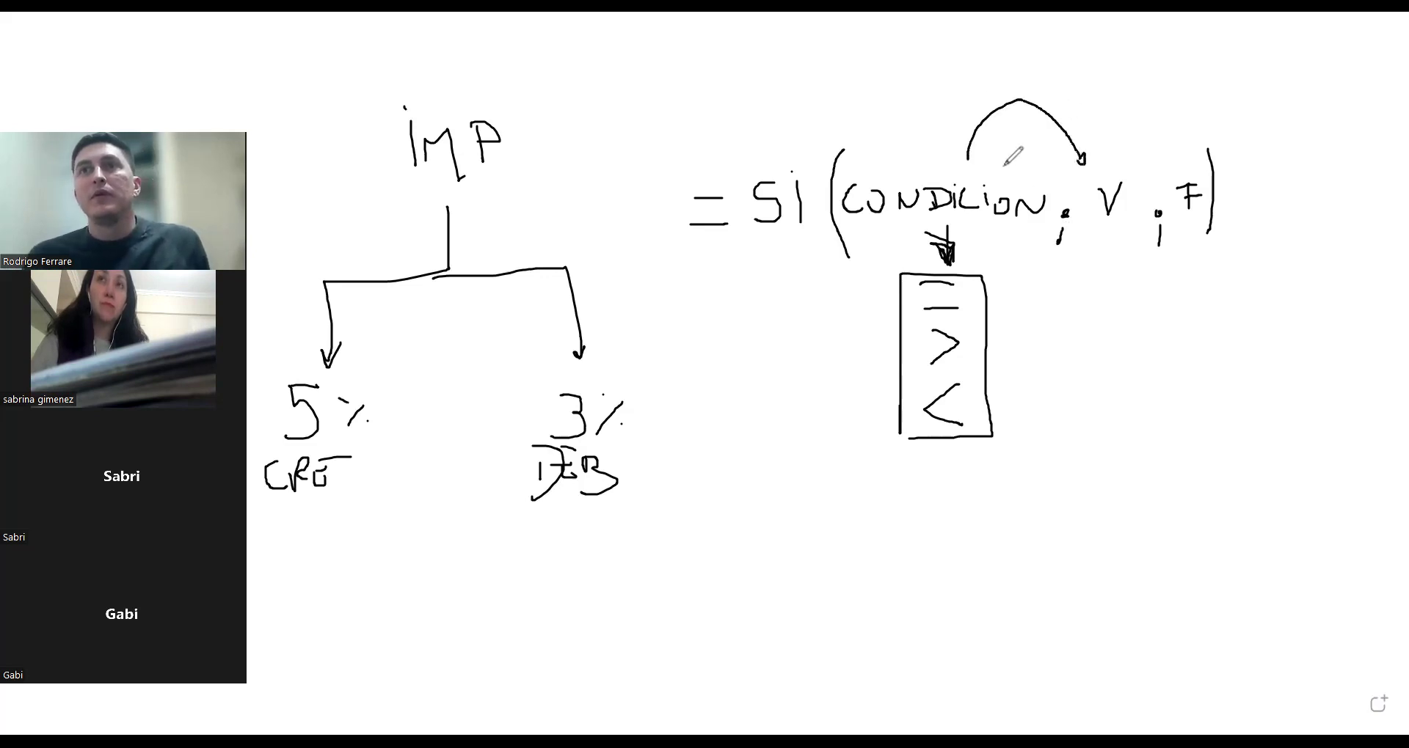
pyautogui.moveTo(983, 98)
pyautogui.mouseDown()
pyautogui.moveTo(1168, 146)
pyautogui.moveTo(1183, 117)
pyautogui.mouseUp()
pyautogui.moveTo(1085, 241); pyautogui.dragTo(1202, 238)
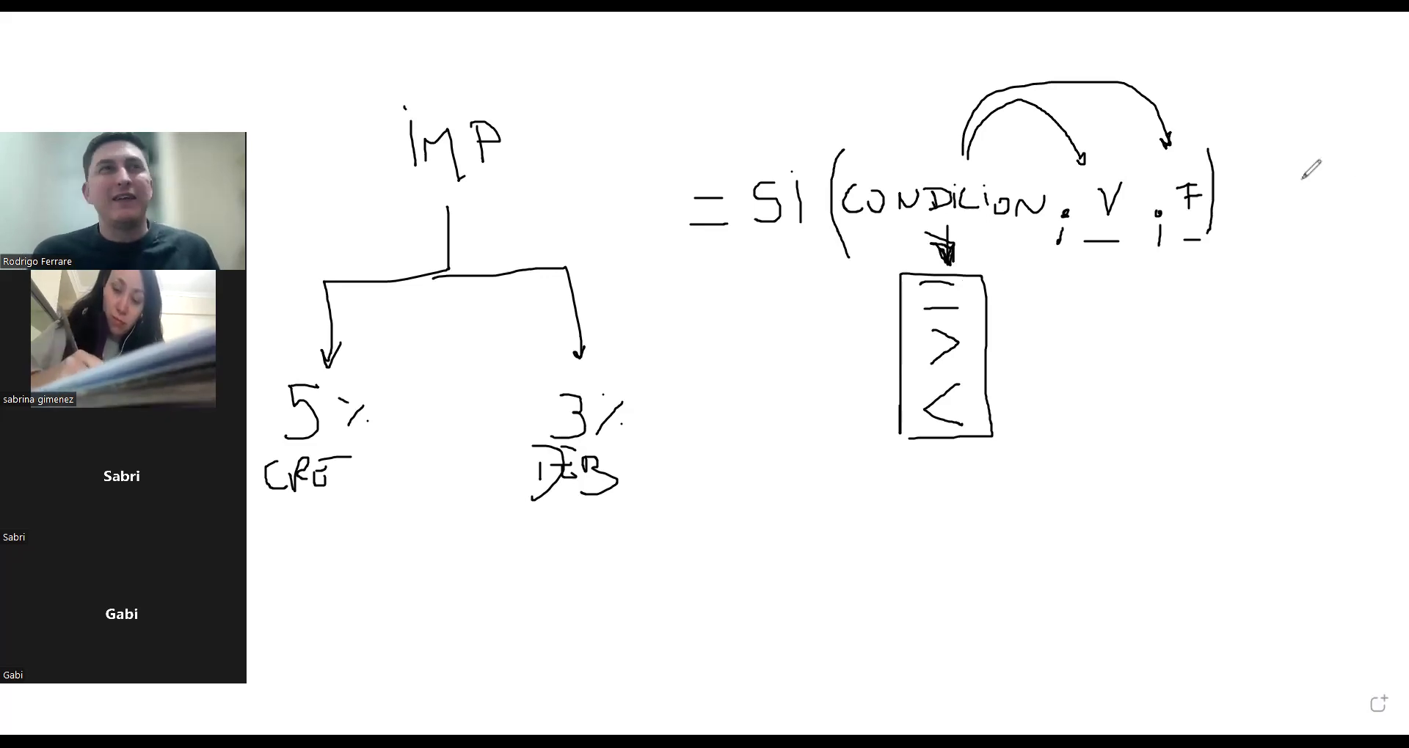
# - Sketch a long line labelled 1000 beside the formula, and write the cell references A2, A3 and A1000 in red around CONDICION
pyautogui.moveTo(1275, 210)
pyautogui.mouseDown()
pyautogui.moveTo(1287, 283)
pyautogui.moveTo(1209, 623)
pyautogui.moveTo(1224, 603)
pyautogui.mouseUp()
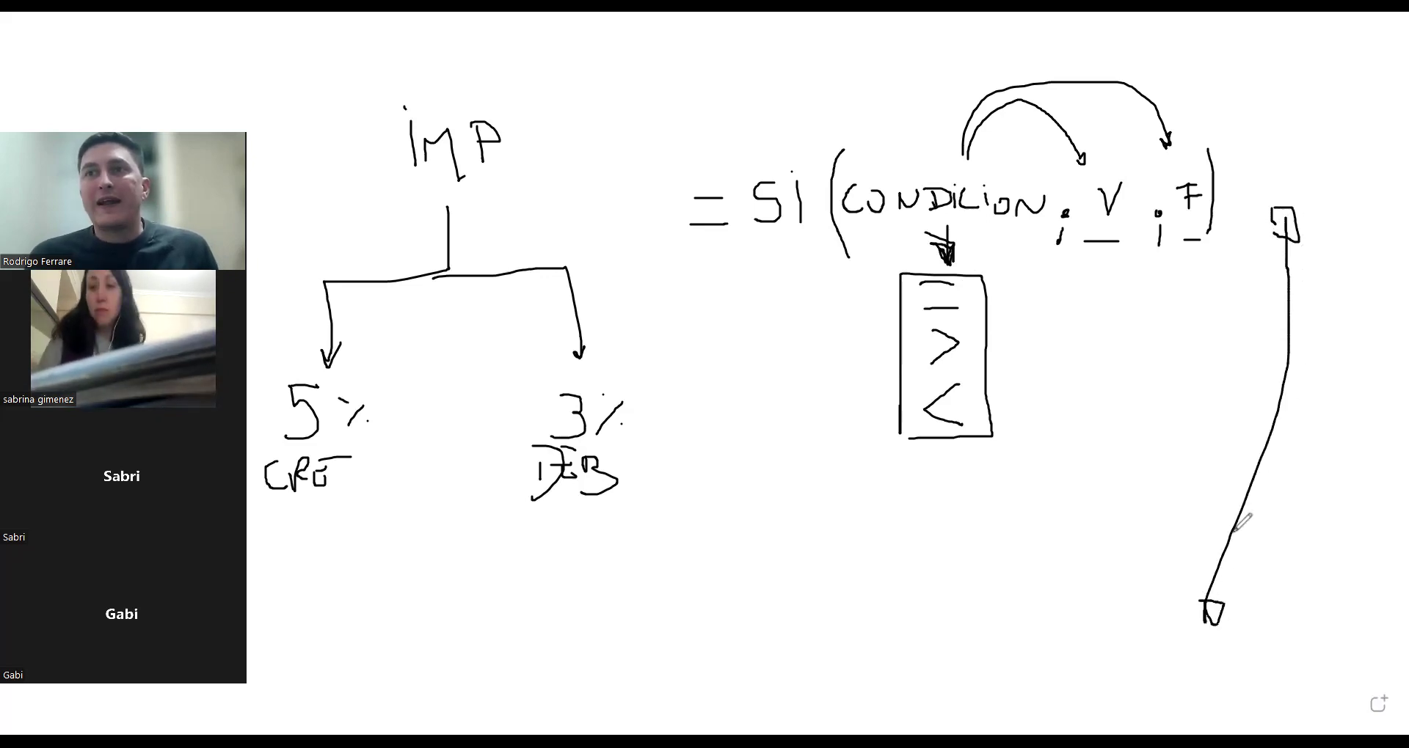
pyautogui.moveTo(1189, 402)
pyautogui.mouseDown()
pyautogui.moveTo(1190, 433)
pyautogui.moveTo(1232, 415)
pyautogui.mouseUp()
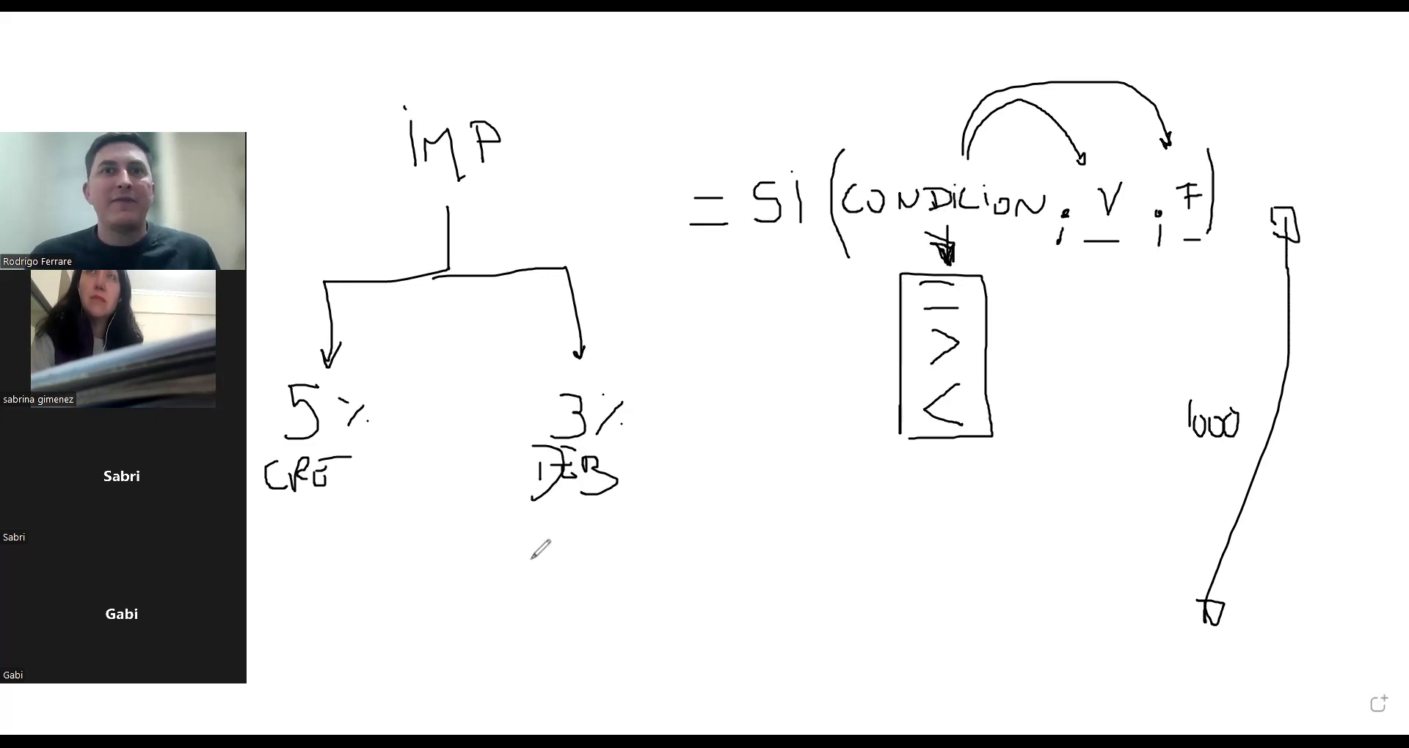
pyautogui.moveTo(853, 167); pyautogui.dragTo(889, 141)
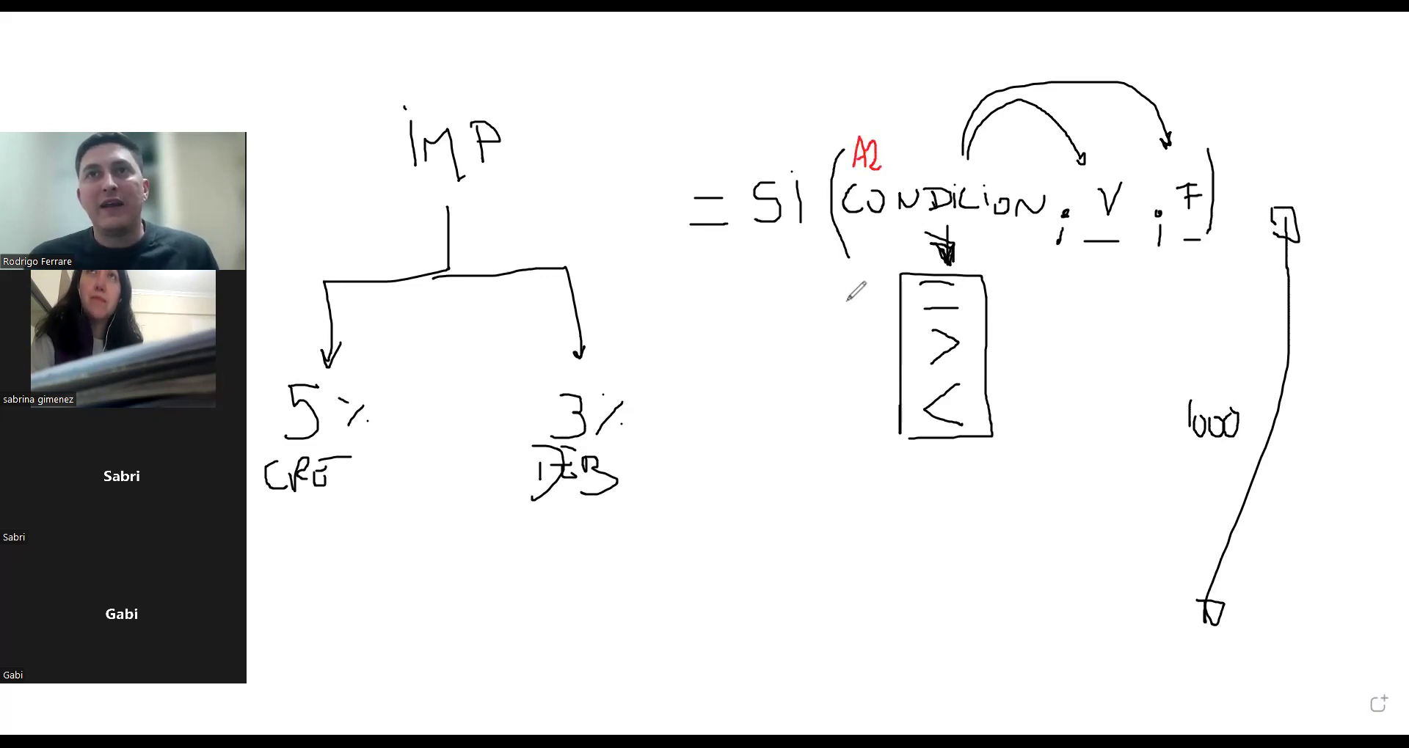
pyautogui.moveTo(844, 291)
pyautogui.mouseDown()
pyautogui.moveTo(890, 276)
pyautogui.moveTo(881, 284)
pyautogui.mouseUp()
pyautogui.moveTo(853, 572)
pyautogui.mouseDown()
pyautogui.moveTo(877, 541)
pyautogui.moveTo(865, 557)
pyautogui.moveTo(885, 567)
pyautogui.moveTo(902, 552)
pyautogui.moveTo(939, 566)
pyautogui.moveTo(929, 553)
pyautogui.mouseUp()
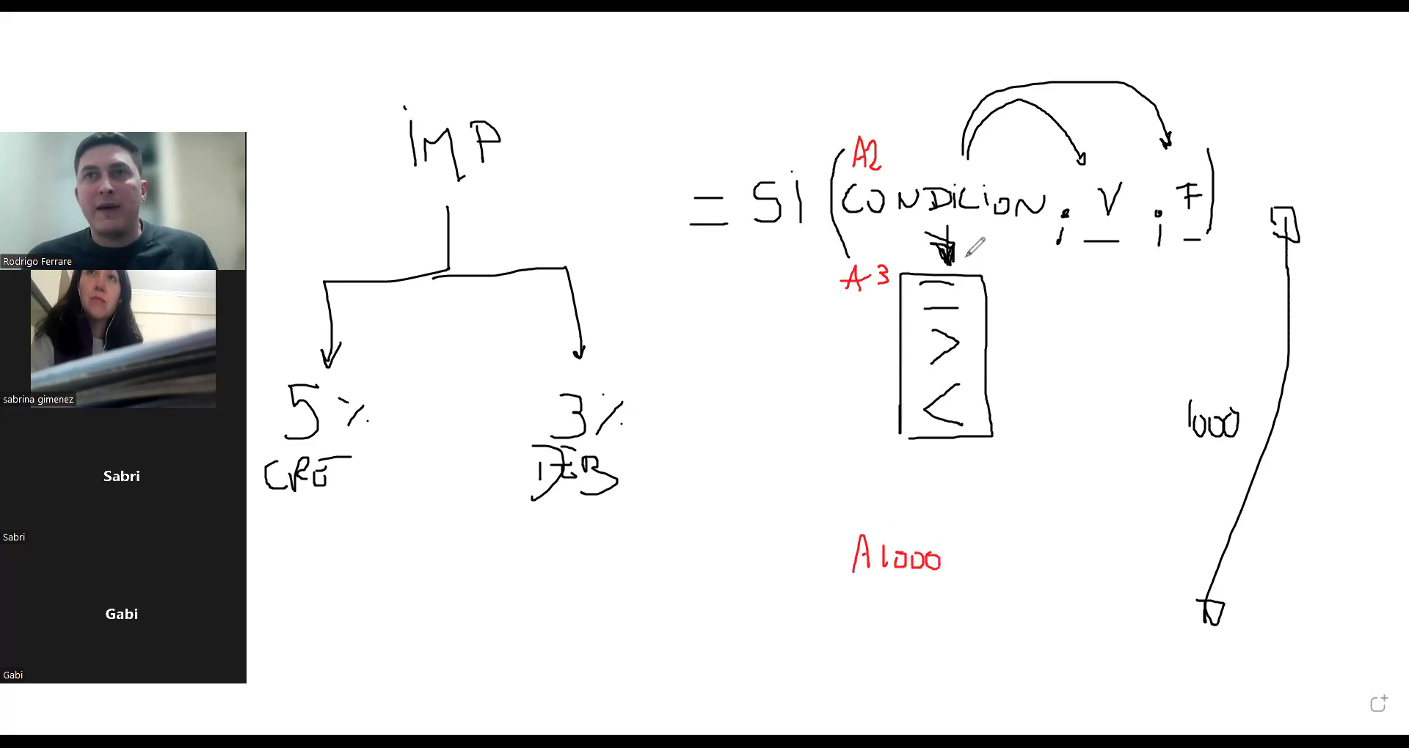
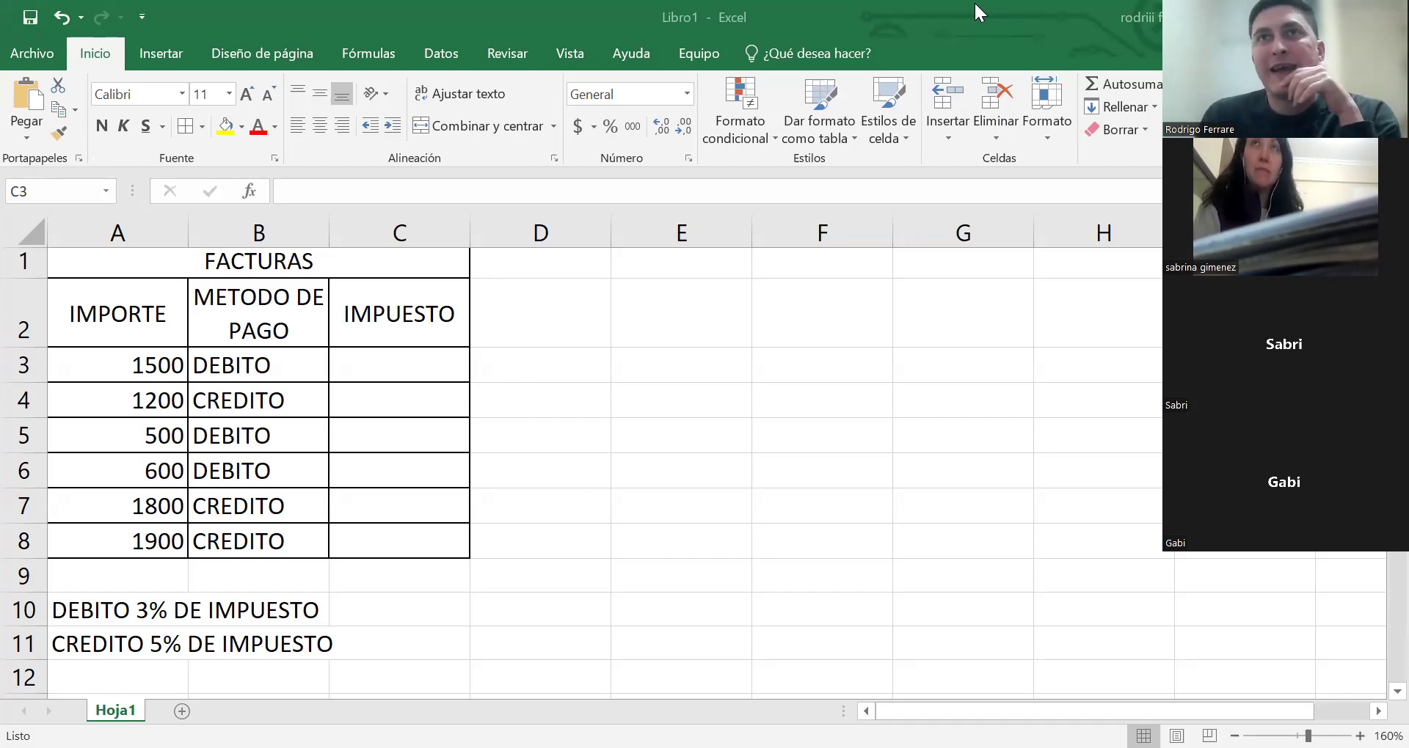
# - Over the Excel sheet, draw a box around columns F and G containing the handwritten condition SI =CRED
pyautogui.moveTo(764, 277); pyautogui.dragTo(765, 334)
pyautogui.moveTo(773, 261)
pyautogui.mouseDown()
pyautogui.moveTo(980, 290)
pyautogui.moveTo(987, 336)
pyautogui.mouseUp()
pyautogui.moveTo(772, 339); pyautogui.dragTo(986, 336)
pyautogui.moveTo(808, 293)
pyautogui.mouseDown()
pyautogui.moveTo(784, 317)
pyautogui.moveTo(927, 317)
pyautogui.mouseUp()
pyautogui.click(822, 280)
# - Draw two arrows branching down from the boxed SI =CRED condition, writing 5% under one and 3% under the other
pyautogui.click(878, 349)
pyautogui.moveTo(882, 416)
pyautogui.mouseDown()
pyautogui.moveTo(767, 439)
pyautogui.moveTo(767, 463)
pyautogui.moveTo(777, 454)
pyautogui.moveTo(744, 480)
pyautogui.moveTo(755, 519)
pyautogui.moveTo(779, 489)
pyautogui.mouseUp()
pyautogui.moveTo(780, 485); pyautogui.dragTo(766, 511)
pyautogui.click(792, 513)
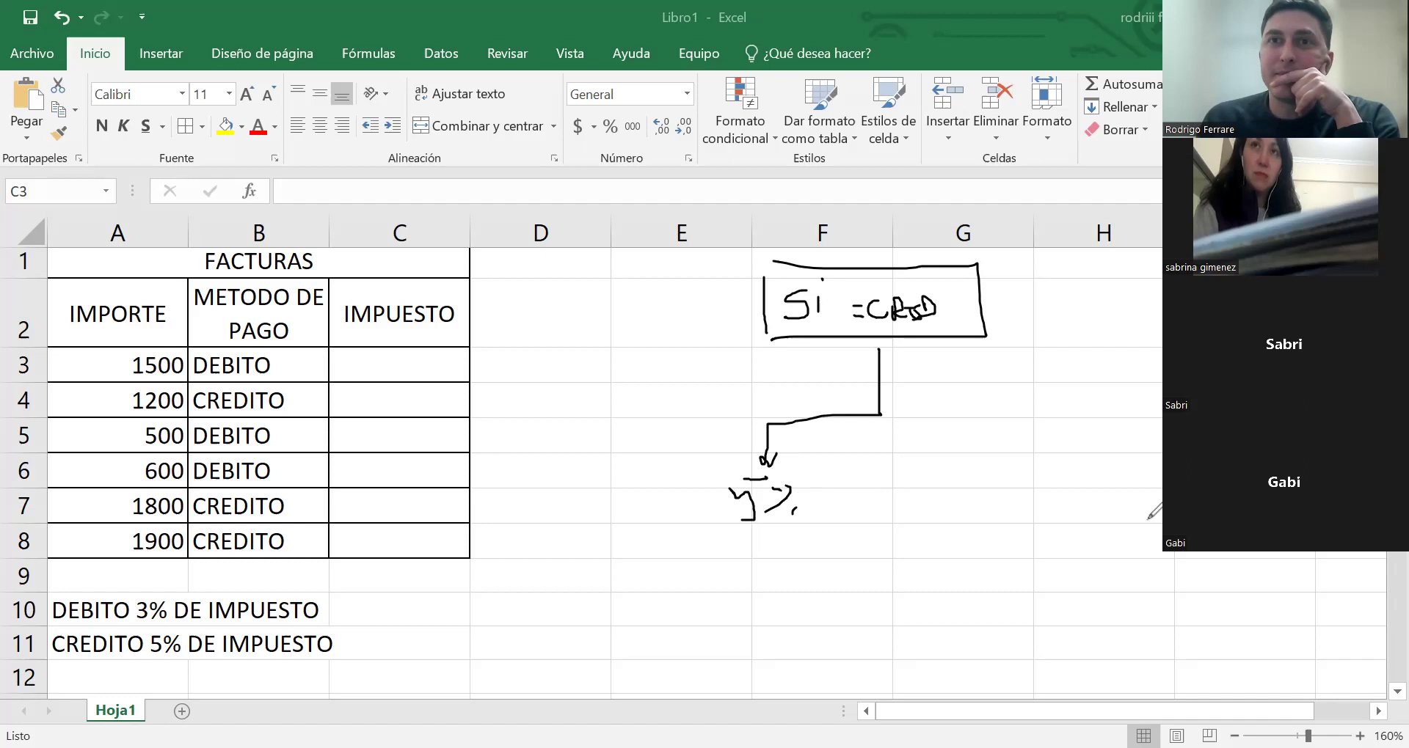
pyautogui.moveTo(883, 415); pyautogui.dragTo(978, 462)
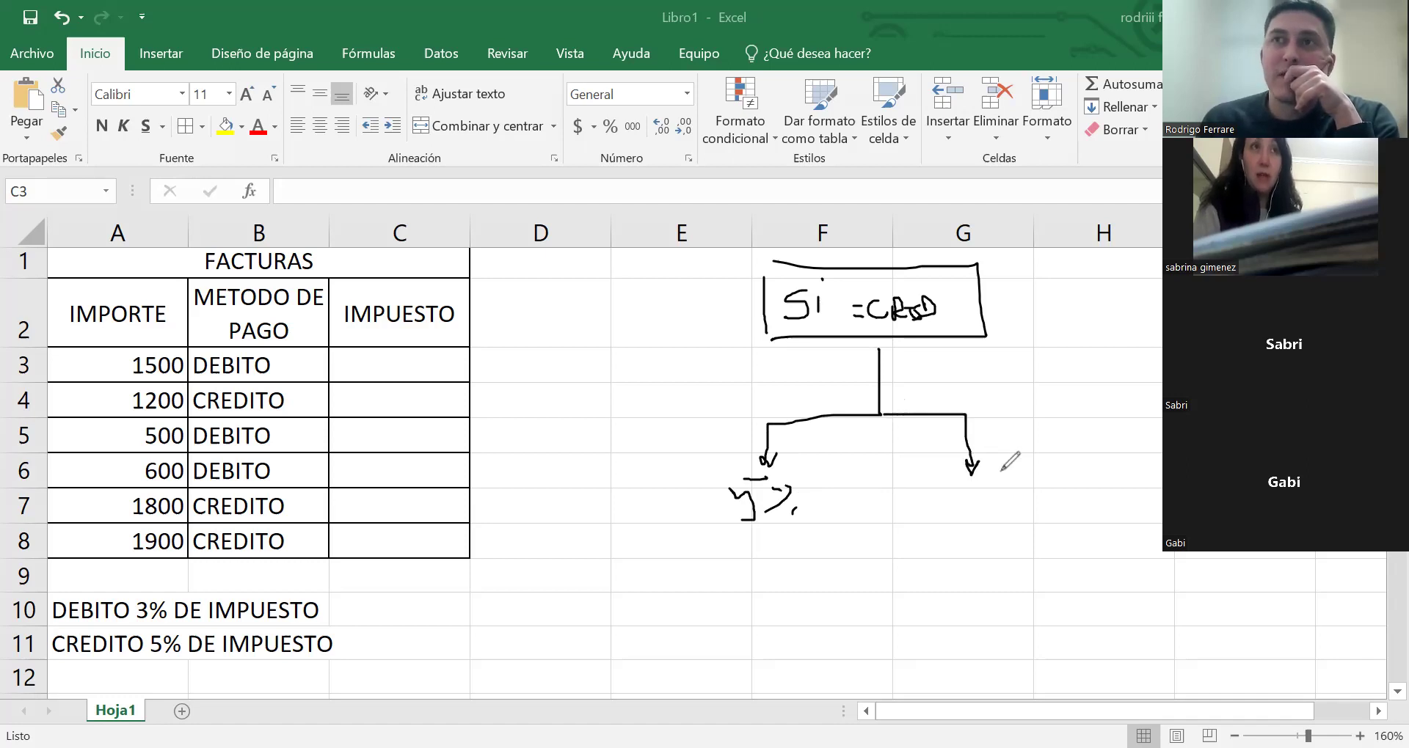
pyautogui.moveTo(970, 483)
pyautogui.mouseDown()
pyautogui.moveTo(985, 495)
pyautogui.moveTo(960, 514)
pyautogui.moveTo(995, 517)
pyautogui.mouseUp()
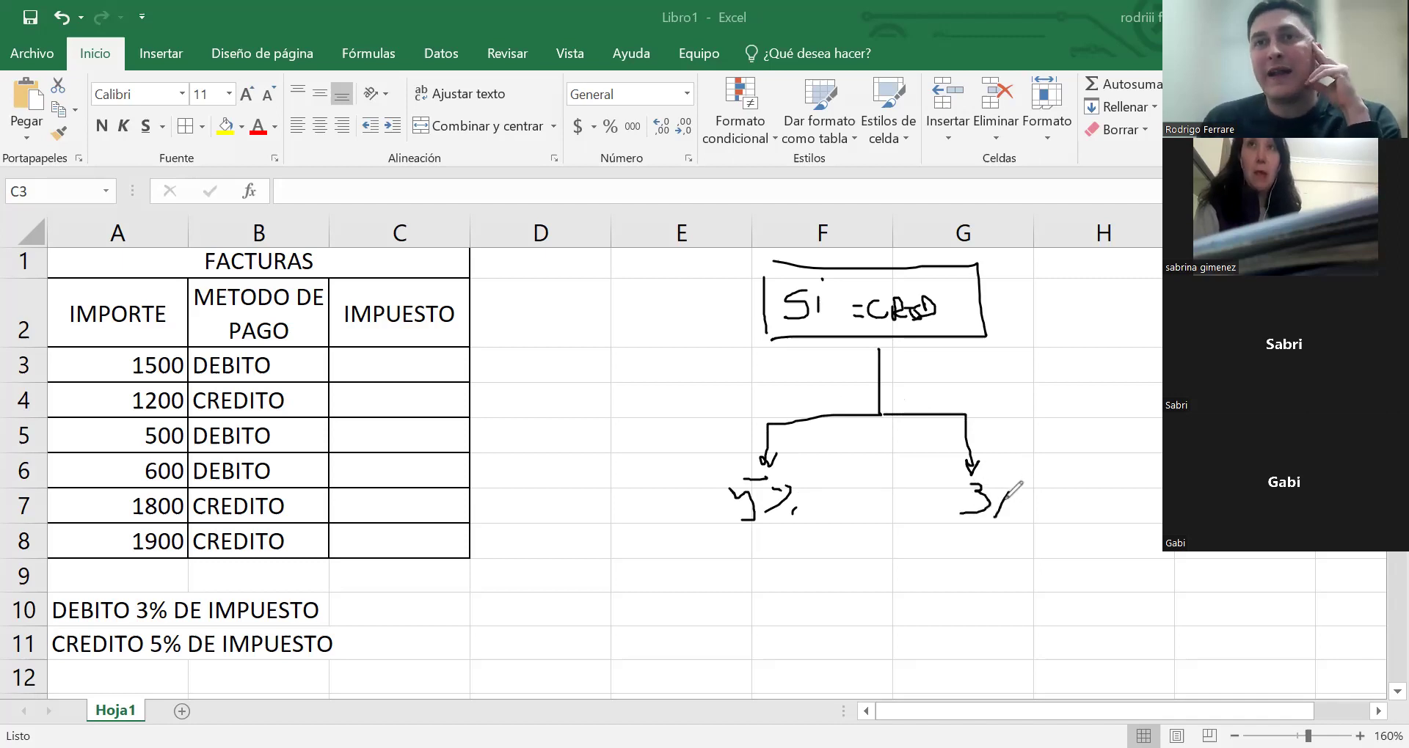
pyautogui.click(1010, 511)
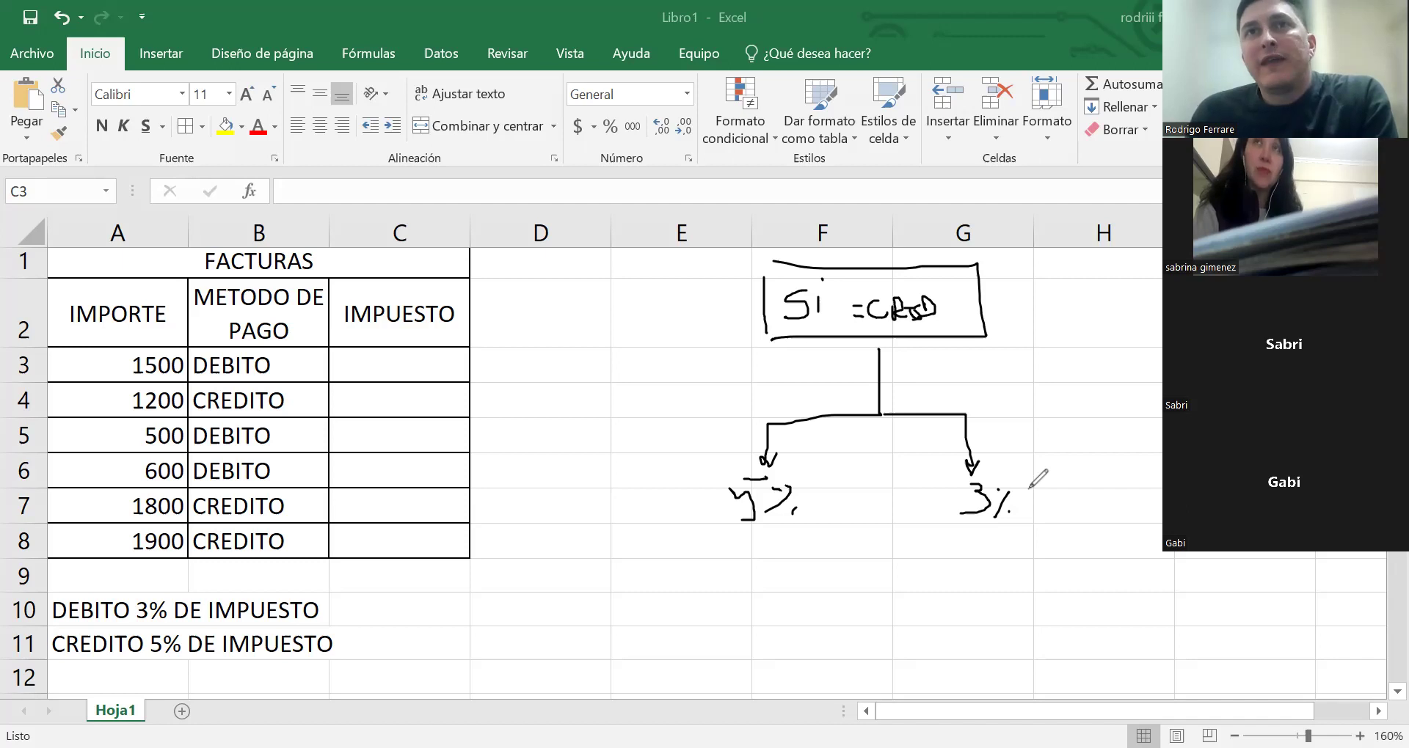
# - Draw a second box containing SI in red over column H, with a branching arrow and a handwritten label beneath it
pyautogui.moveTo(1100, 332)
pyautogui.mouseDown()
pyautogui.moveTo(1093, 269)
pyautogui.moveTo(1162, 262)
pyautogui.mouseUp()
pyautogui.moveTo(1100, 338); pyautogui.dragTo(1160, 337)
pyautogui.moveTo(1155, 286)
pyautogui.mouseDown()
pyautogui.moveTo(1132, 312)
pyautogui.moveTo(1152, 312)
pyautogui.mouseUp()
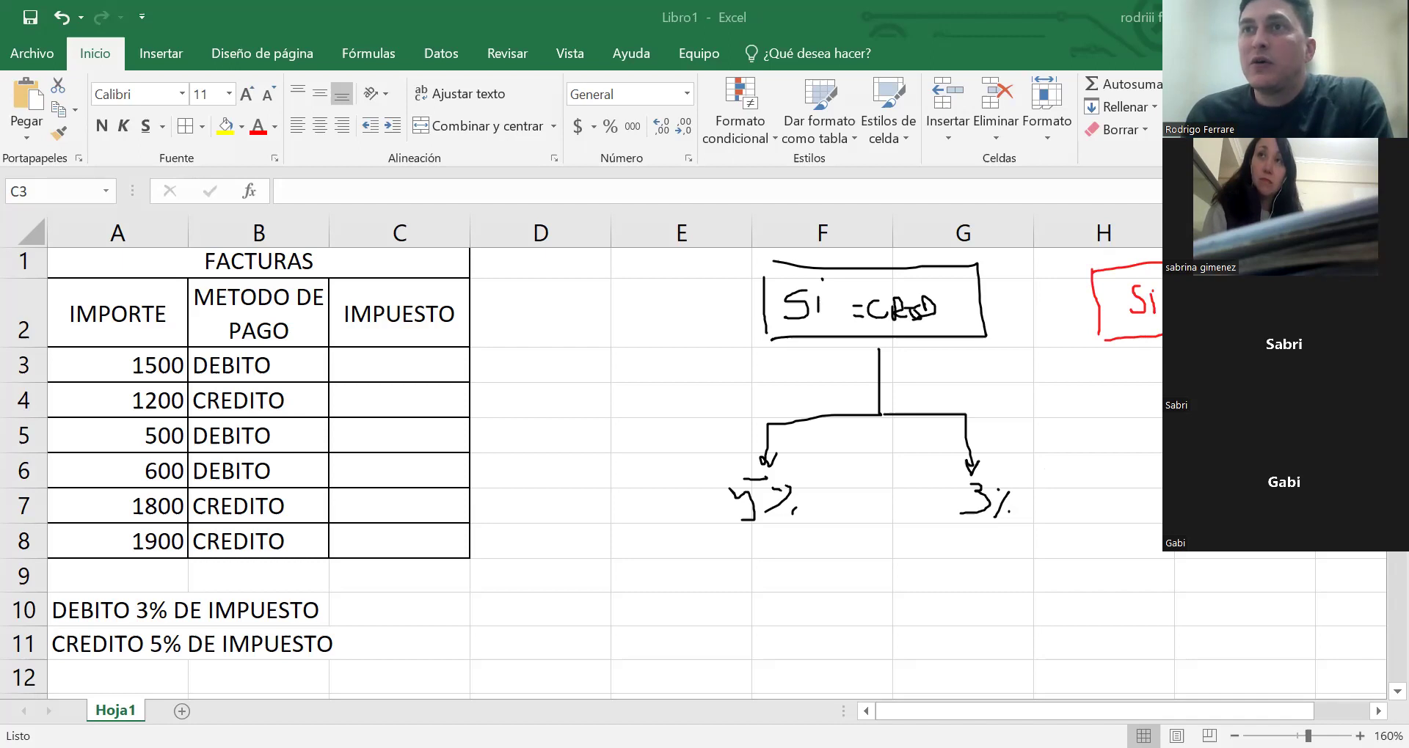
pyautogui.moveTo(1158, 409)
pyautogui.mouseDown()
pyautogui.moveTo(1110, 456)
pyautogui.moveTo(1119, 445)
pyautogui.mouseUp()
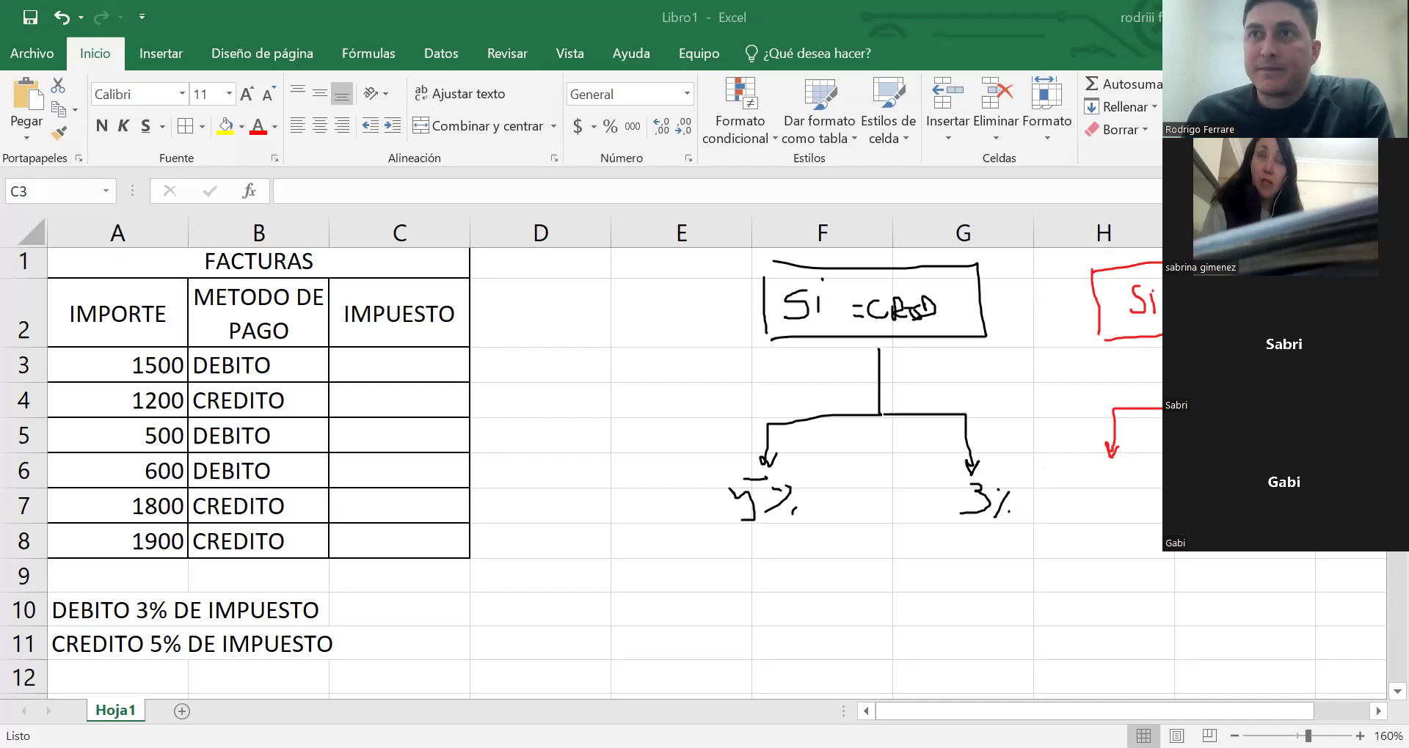
pyautogui.moveTo(1095, 477); pyautogui.dragTo(1123, 511)
pyautogui.click(1138, 505)
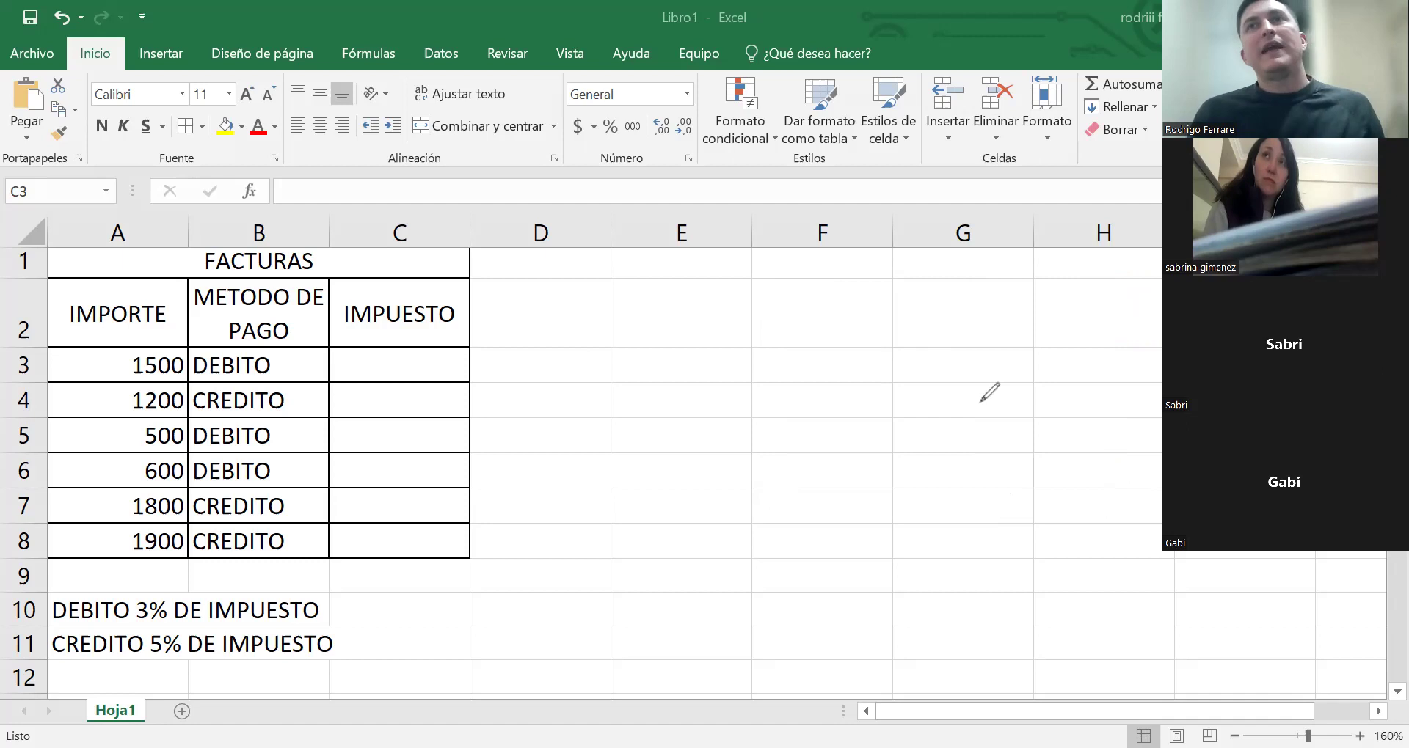
# - Change the IMPUESTO header in C2 to IMPUESTO (OP 1 )
pyautogui.press('Up')
pyautogui.press('Right')
pyautogui.click(432, 340)
pyautogui.click(408, 192)
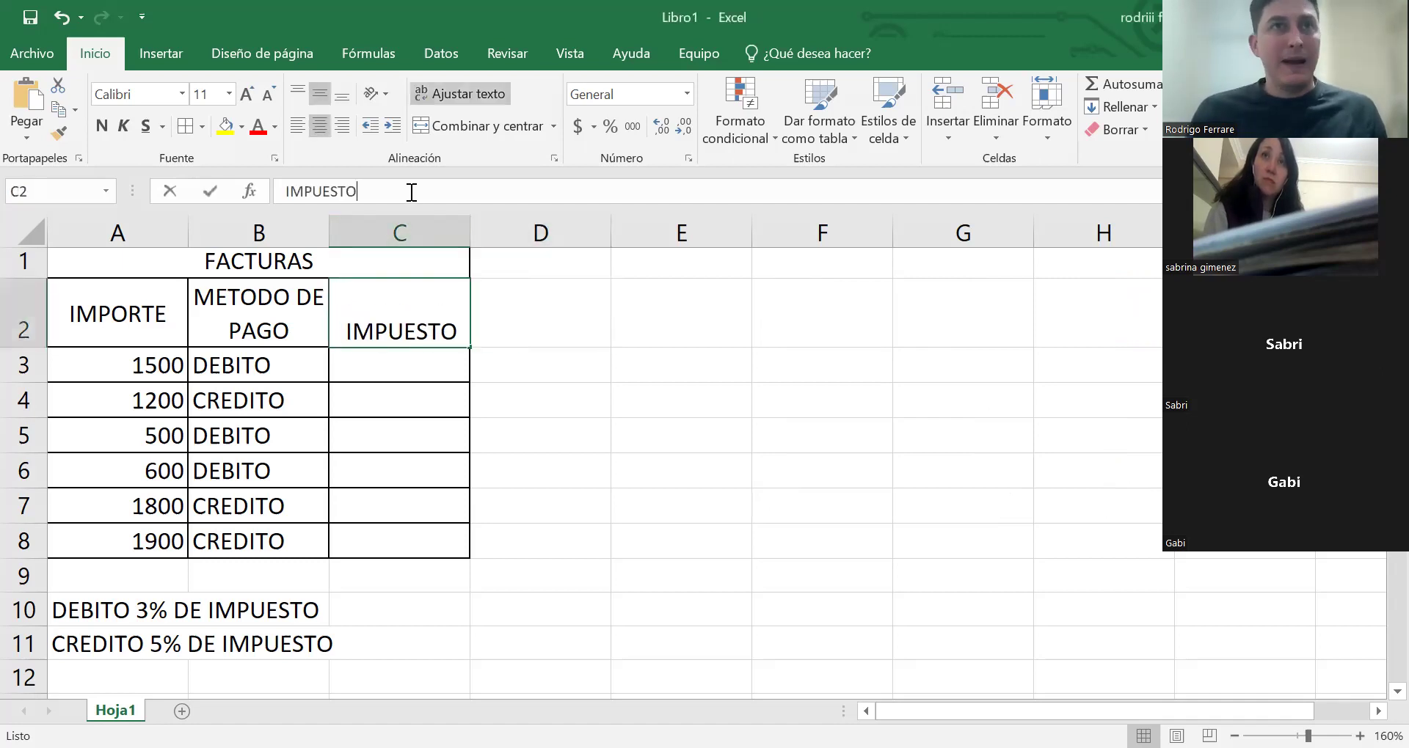
pyautogui.write('(OP')
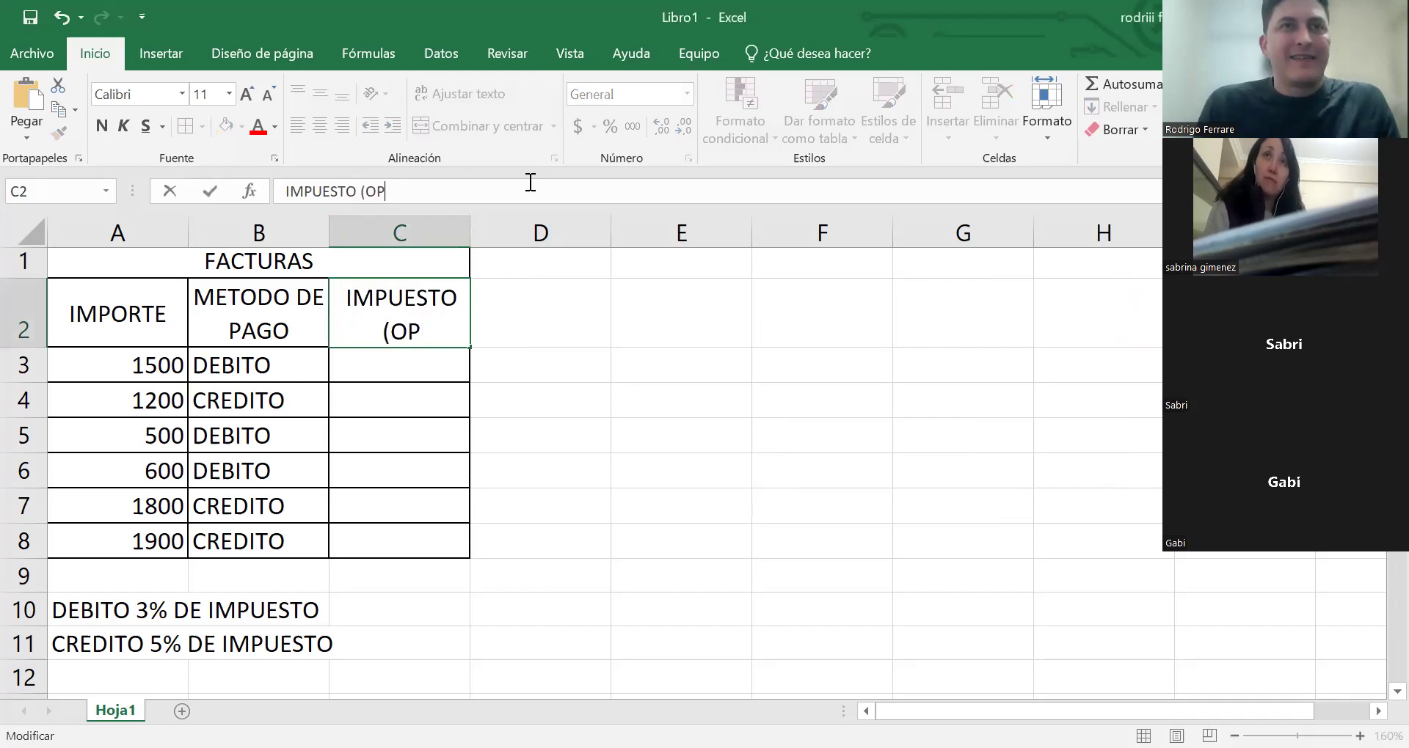
pyautogui.write(' 1 )')
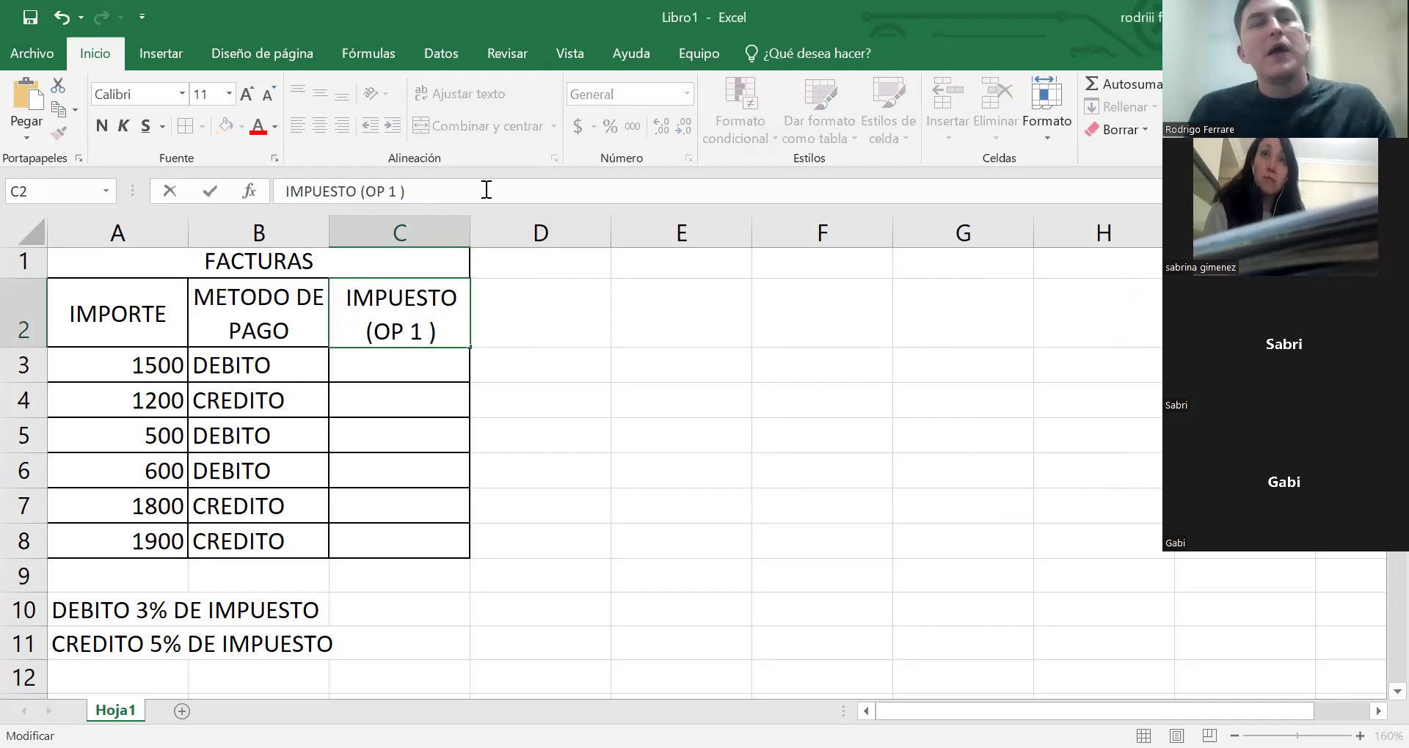
pyautogui.click(460, 338)
pyautogui.press('Return')
pyautogui.click(450, 333)
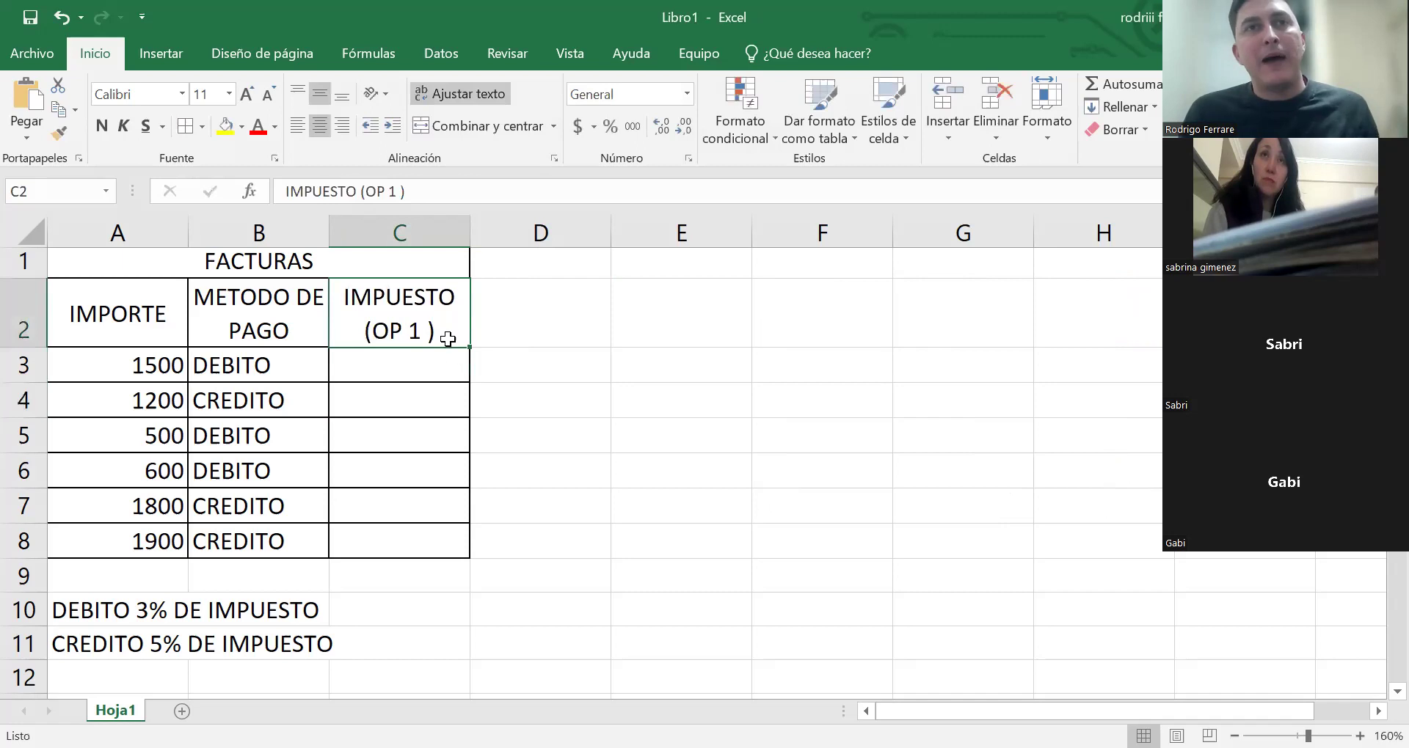
# - Copy the C2 header into D2 and change the C2 header to IMPUESTO (OP 2 )
pyautogui.moveTo(471, 350); pyautogui.dragTo(579, 339)
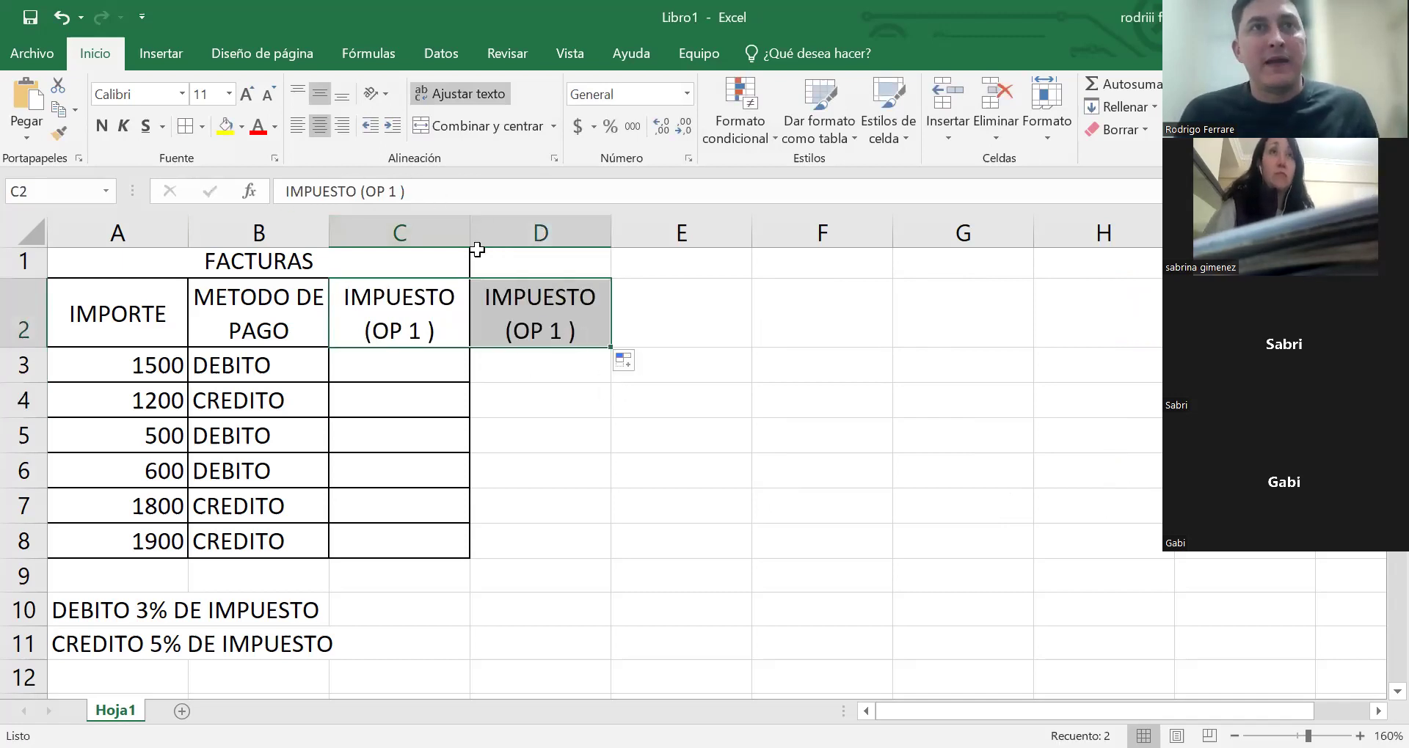
pyautogui.click(396, 192)
pyautogui.press('BackSpace')
pyautogui.write('2')
pyautogui.press('Return')
# - Undo the stray brace entry in D2 and change its header to IMPUESTO (OP 2 )
pyautogui.write('}')
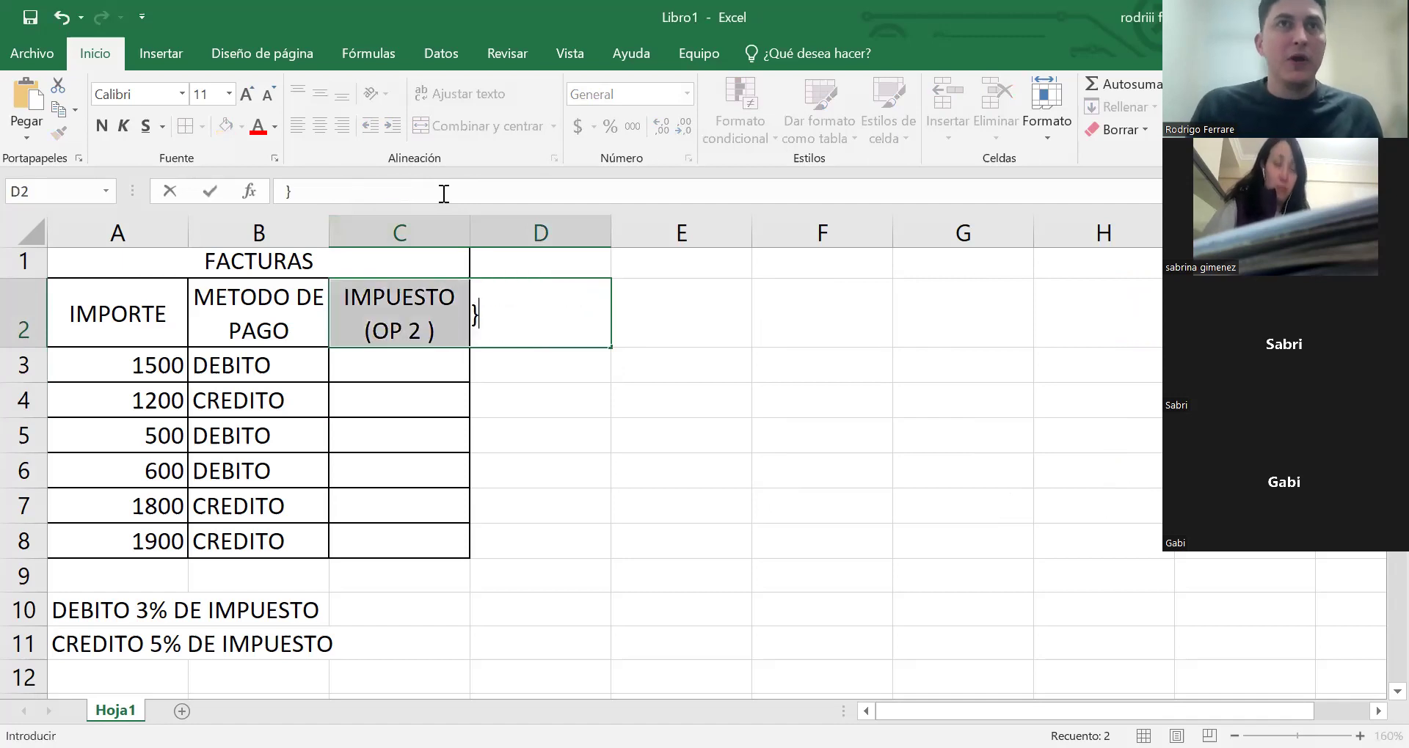
pyautogui.click(508, 405)
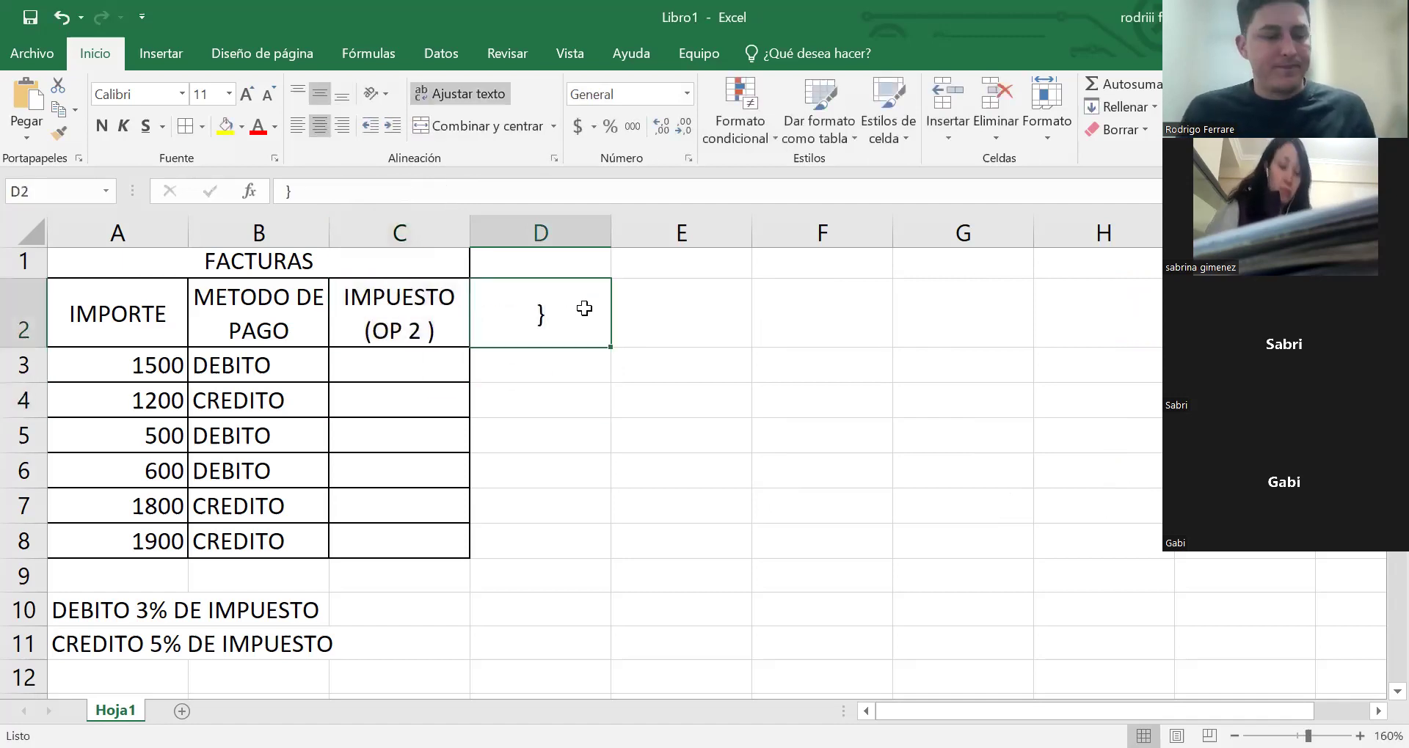
pyautogui.hotkey('ctrl', 'z')
pyautogui.click(557, 330)
pyautogui.doubleClick(393, 192)
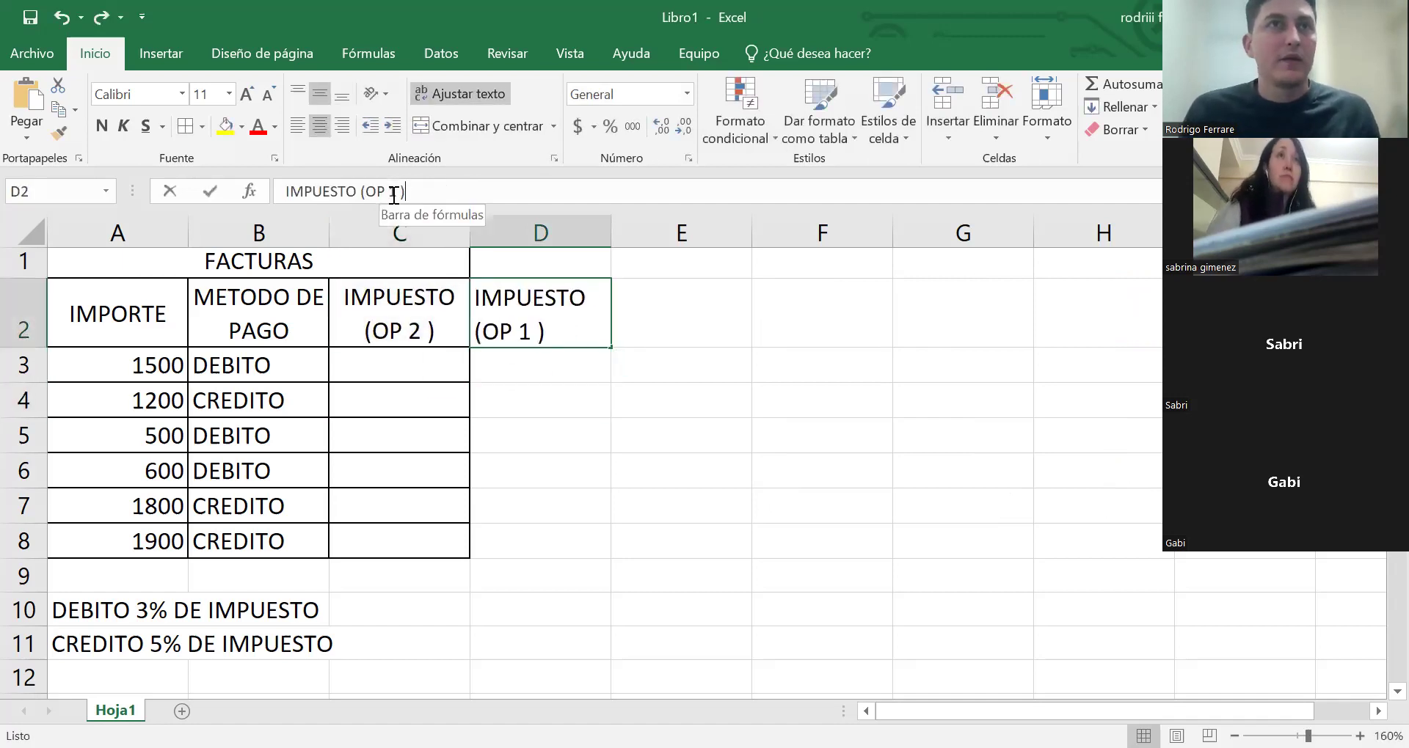
pyautogui.write('2')
pyautogui.press('Return')
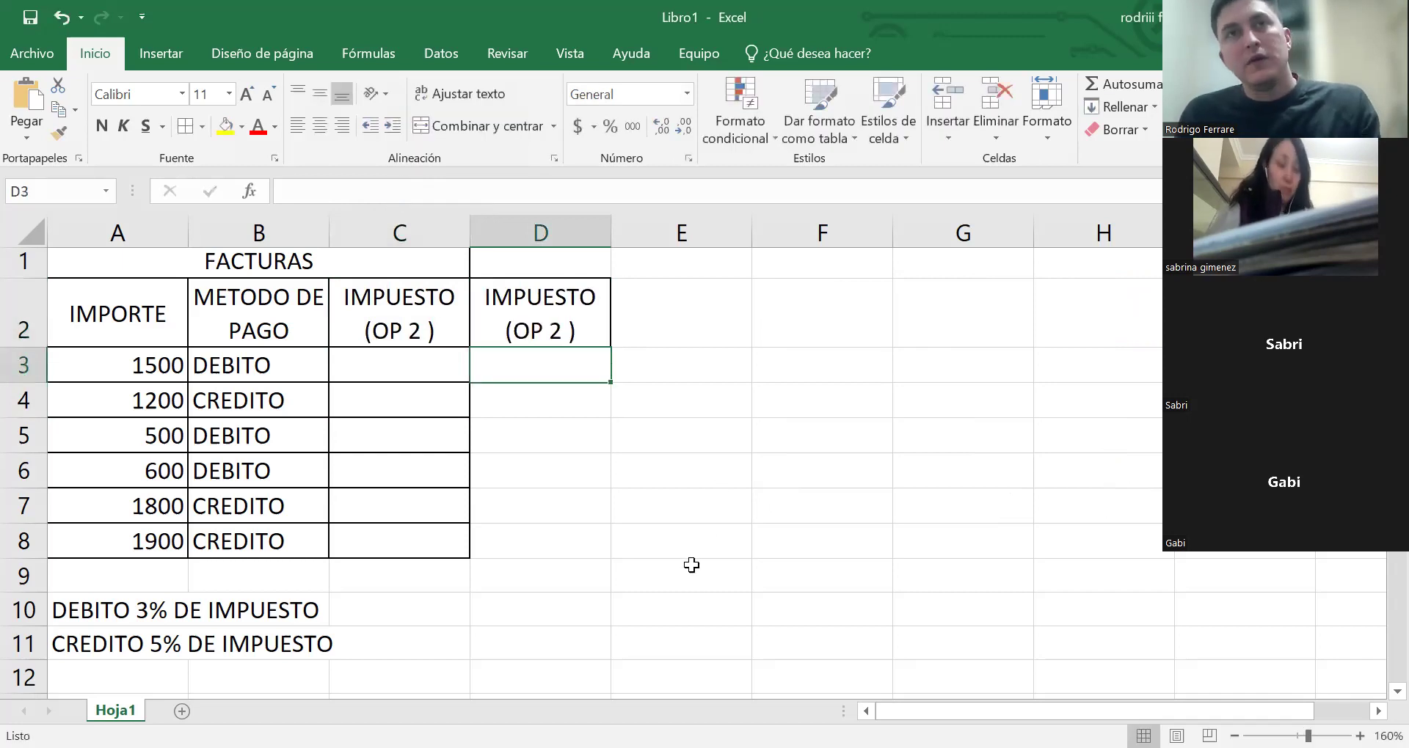
pyautogui.moveTo(548, 357); pyautogui.dragTo(545, 576)
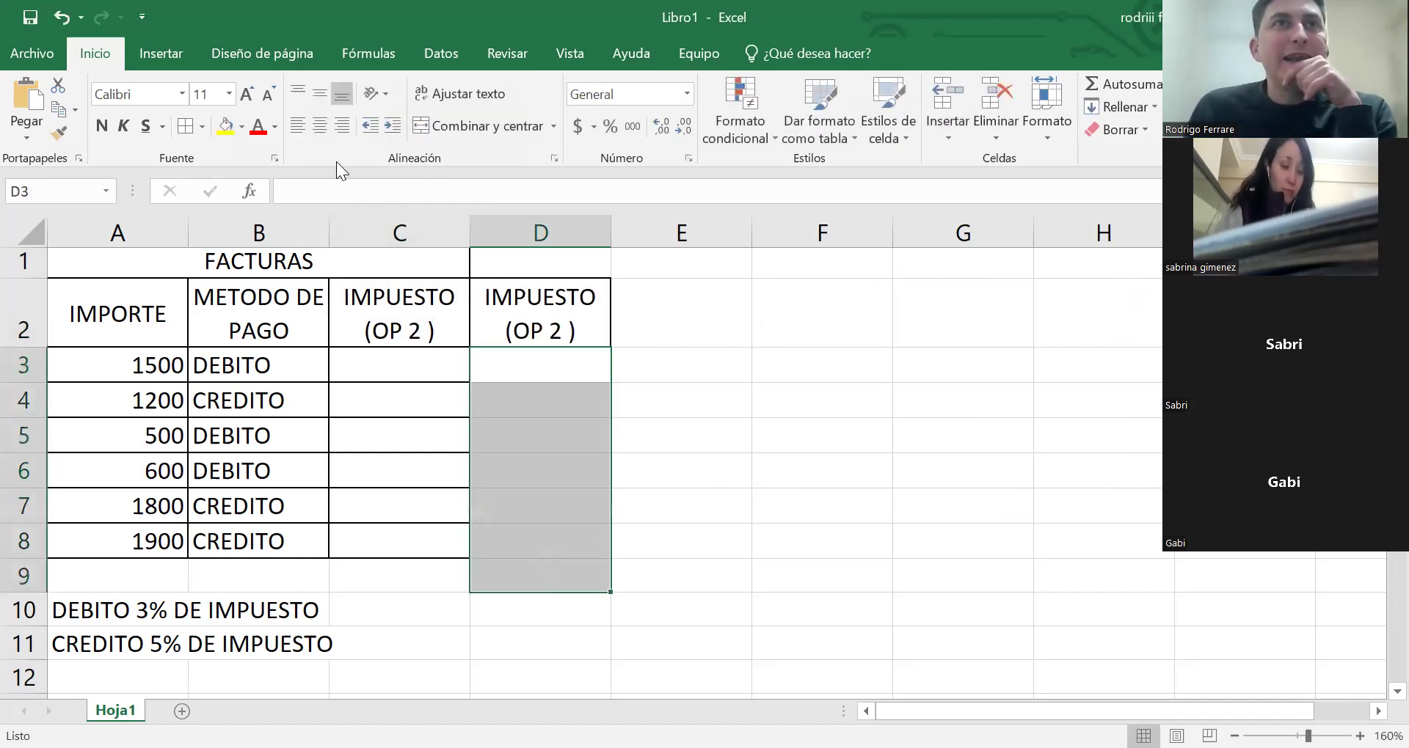
pyautogui.click(230, 125)
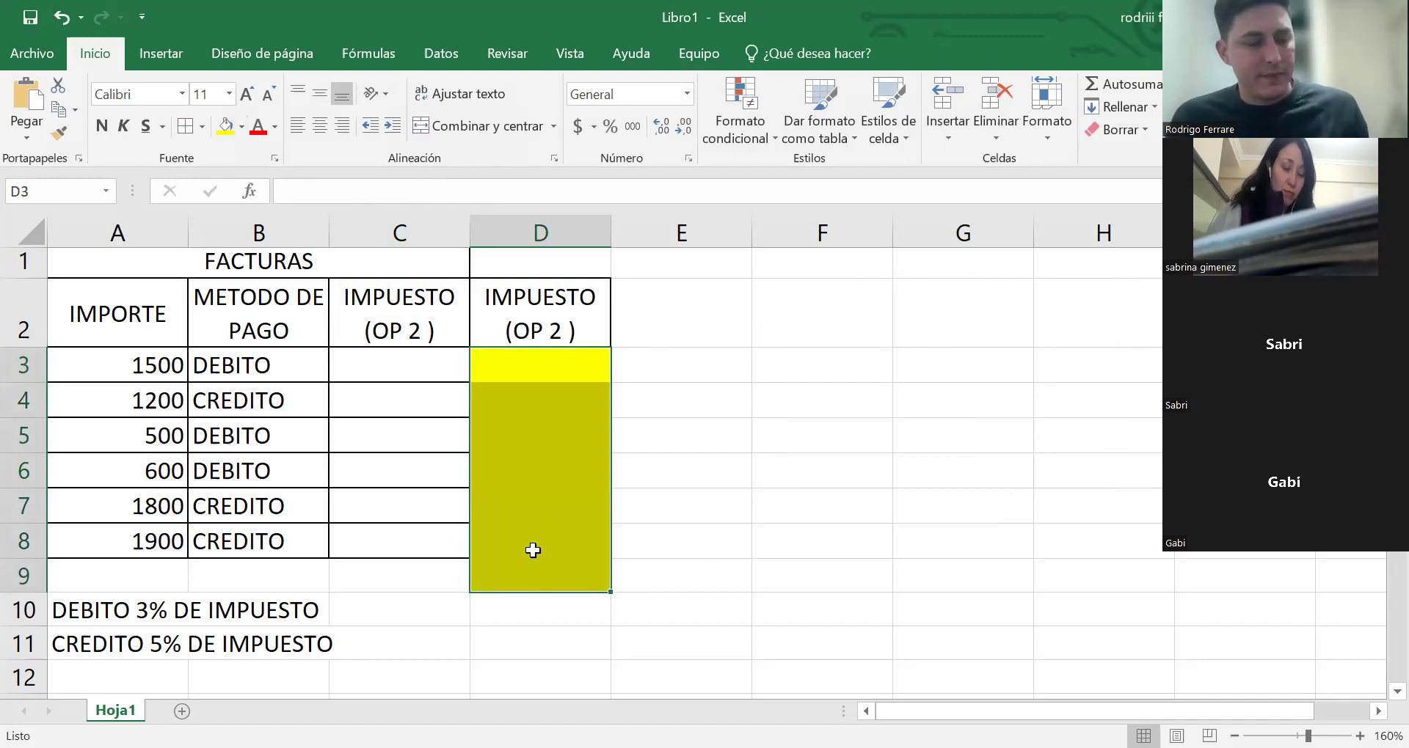
pyautogui.hotkey('ctrl', 'z')
# - Fill cells D3:D8 with yellow and apply solid outline and inside borders to D2:D8
pyautogui.moveTo(535, 551); pyautogui.dragTo(541, 368)
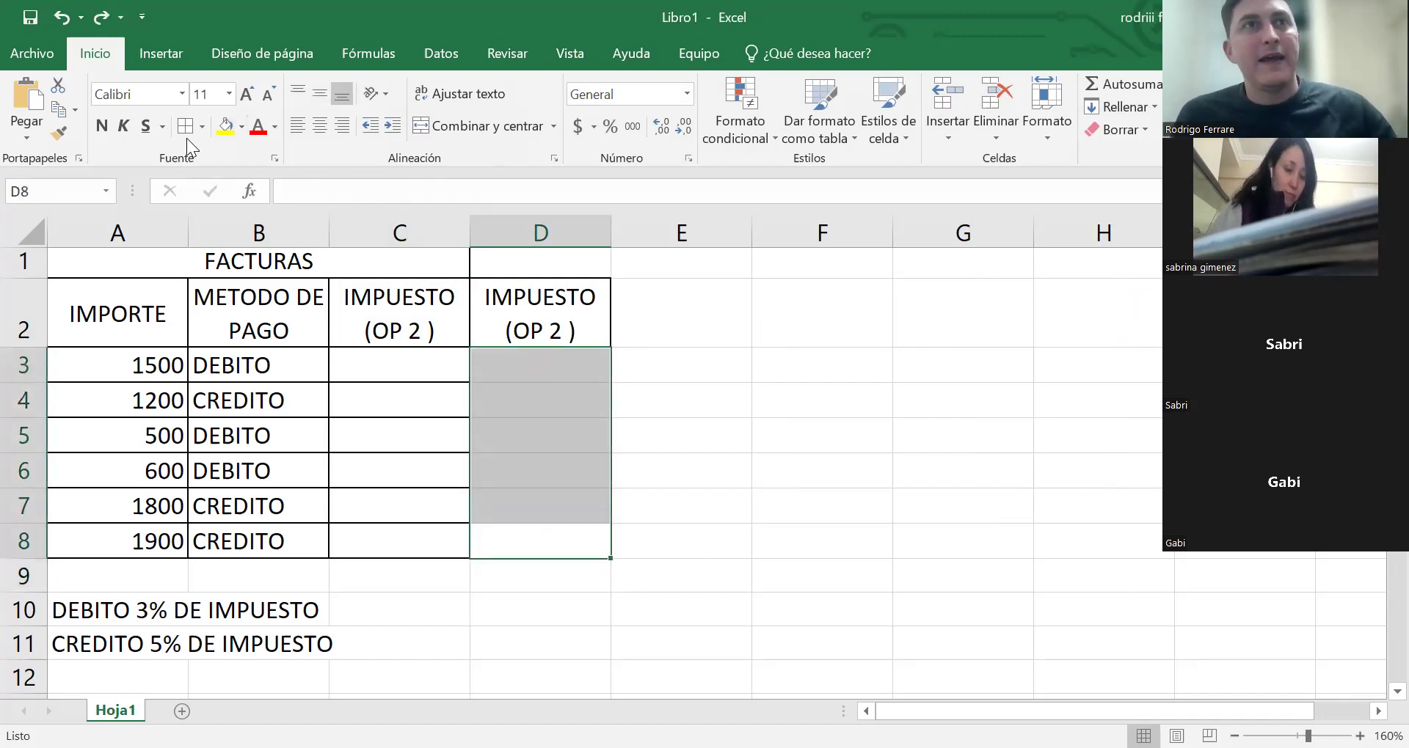
pyautogui.click(219, 127)
pyautogui.moveTo(541, 553); pyautogui.dragTo(527, 327)
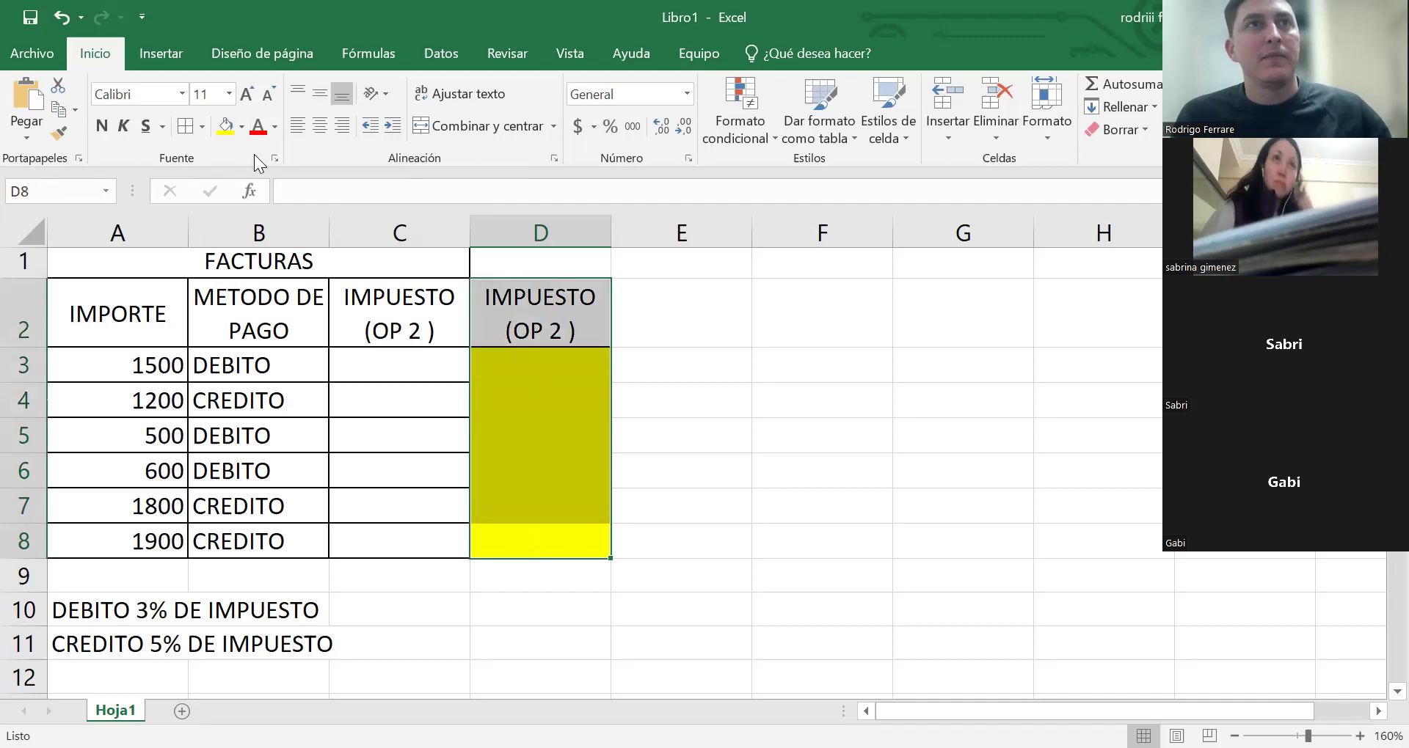
pyautogui.click(162, 125)
pyautogui.hotkey('ctrl', '1')
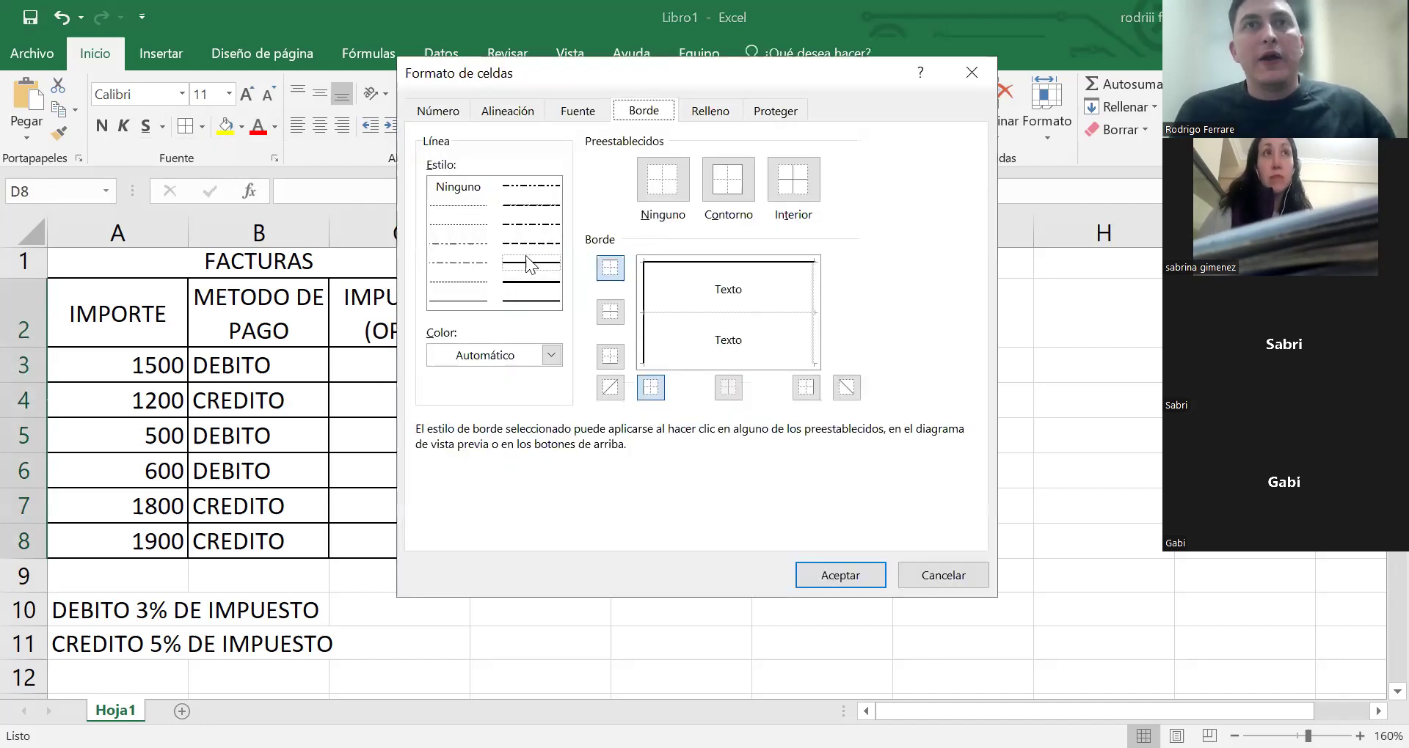
pyautogui.click(734, 185)
pyautogui.click(797, 196)
pyautogui.click(841, 575)
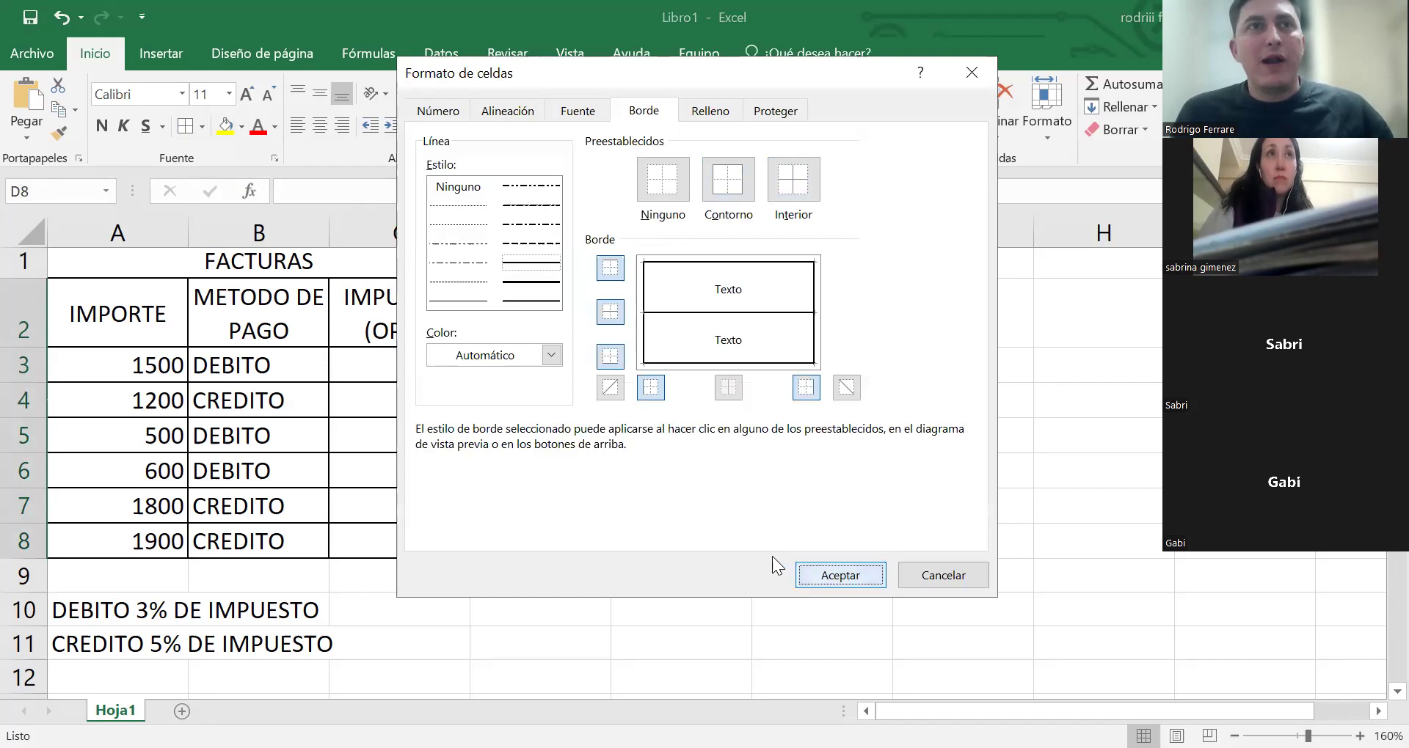
pyautogui.click(450, 372)
pyautogui.write(')')
pyautogui.press('BackSpace')
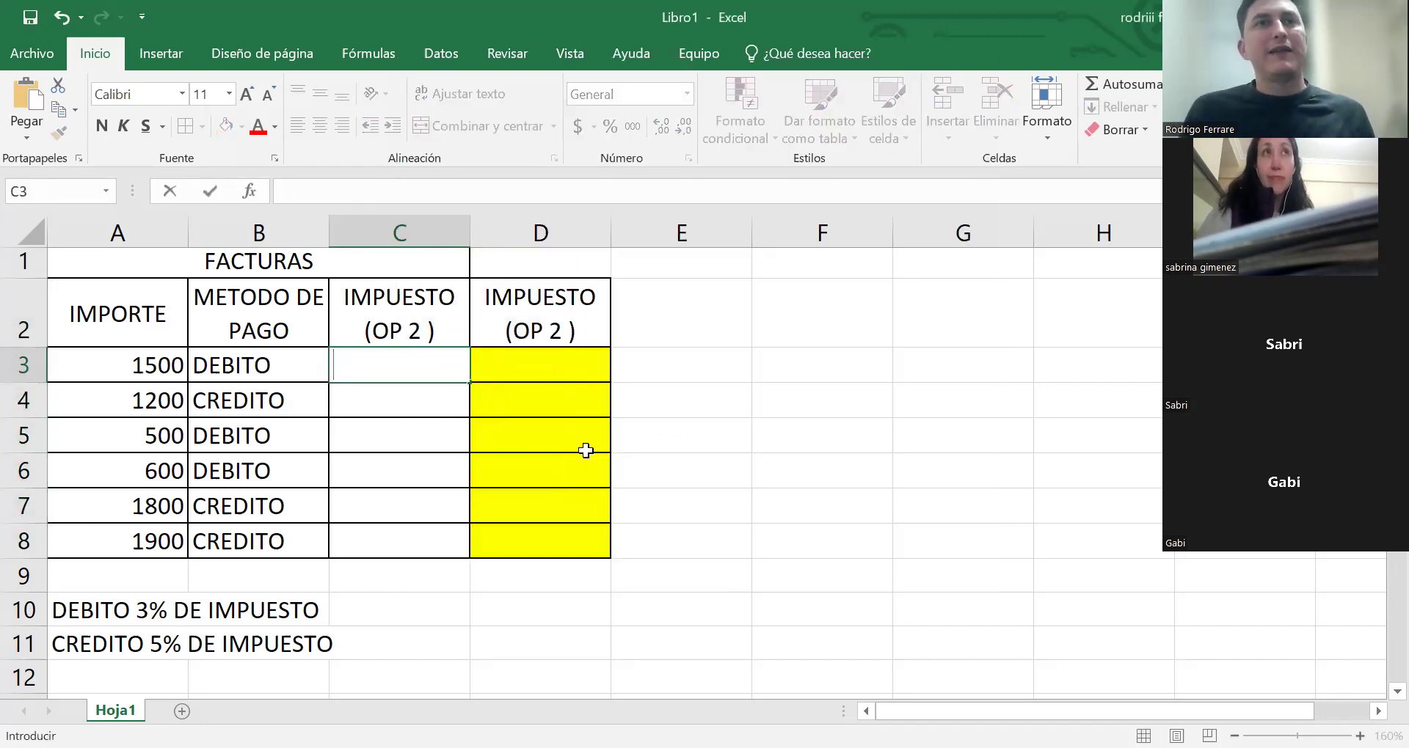
pyautogui.click(575, 472)
# - Start an SI formula in C3 whose logical test checks cell B3 with the equals operator
pyautogui.scroll(2, 471, 539)
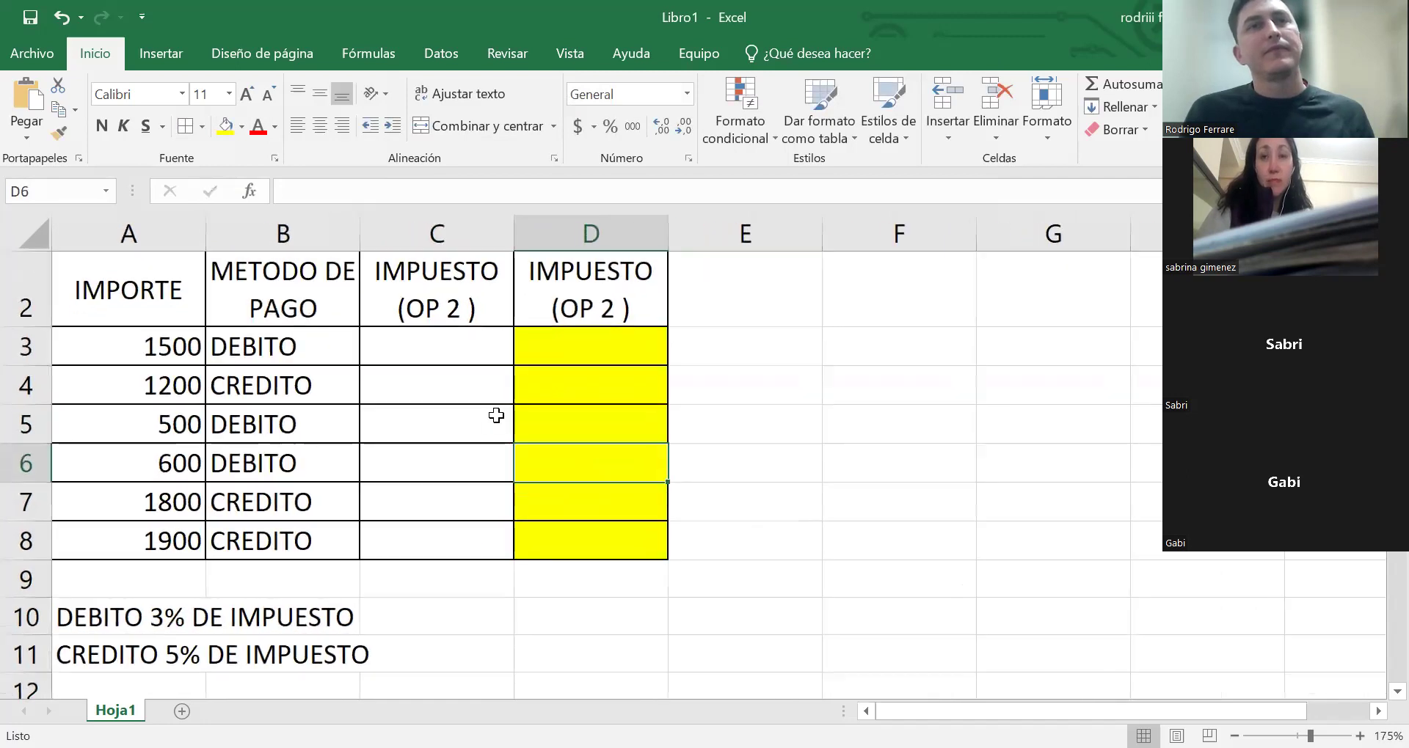
pyautogui.click(495, 393)
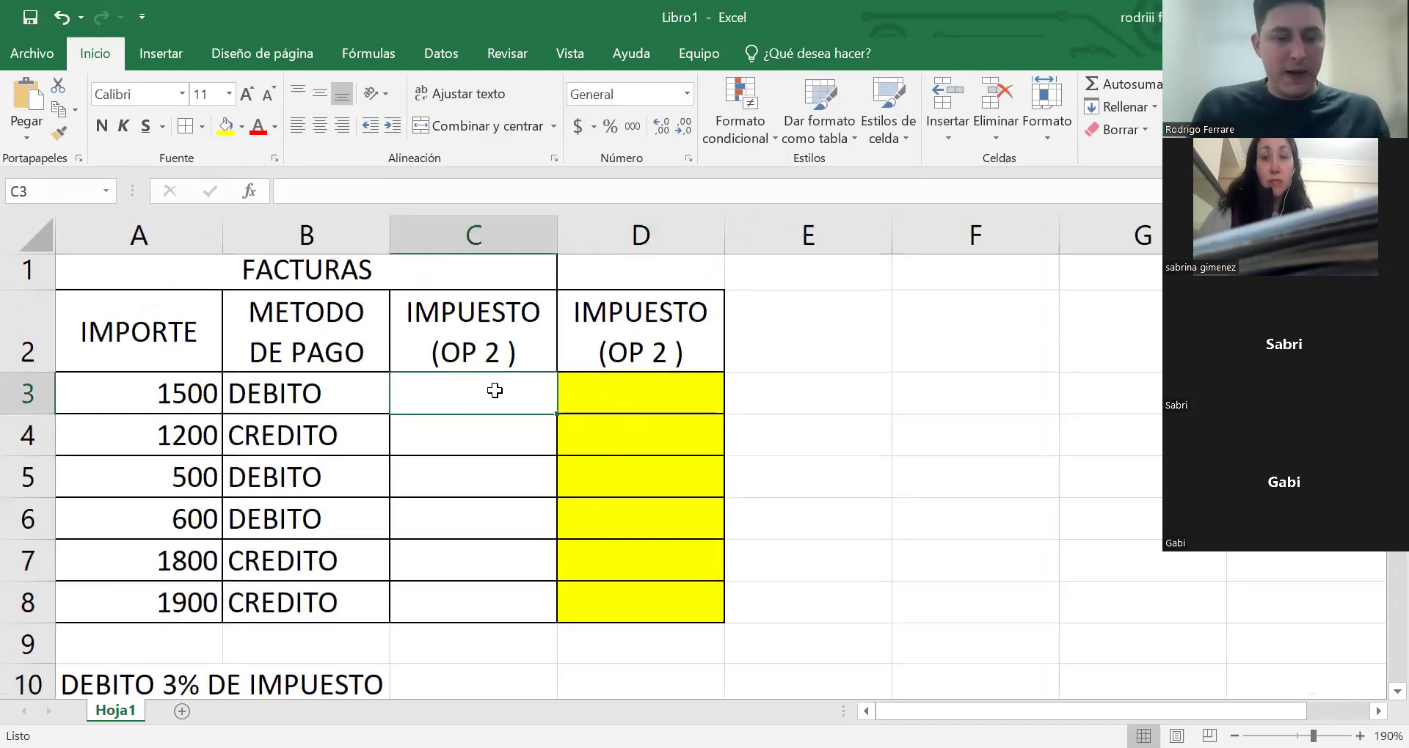
pyautogui.write('=')
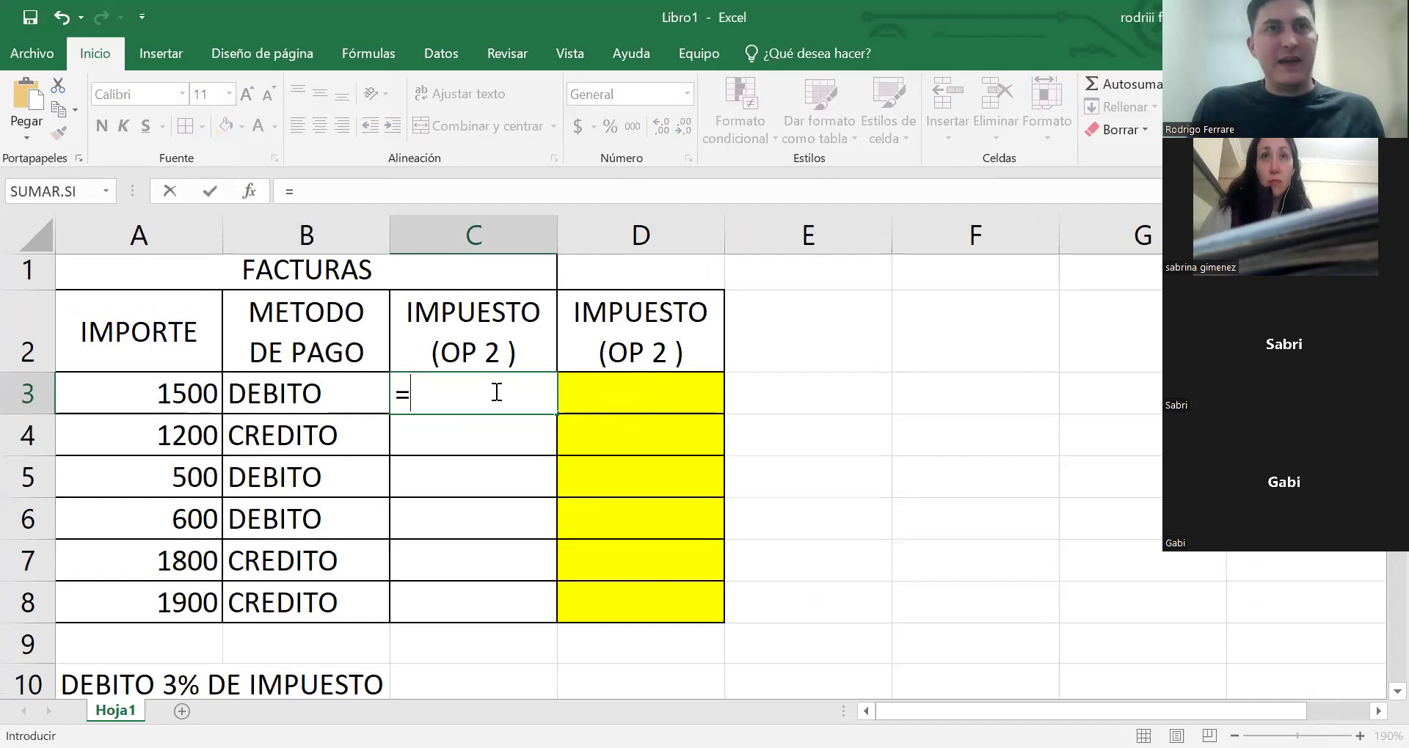
pyautogui.write('SI(')
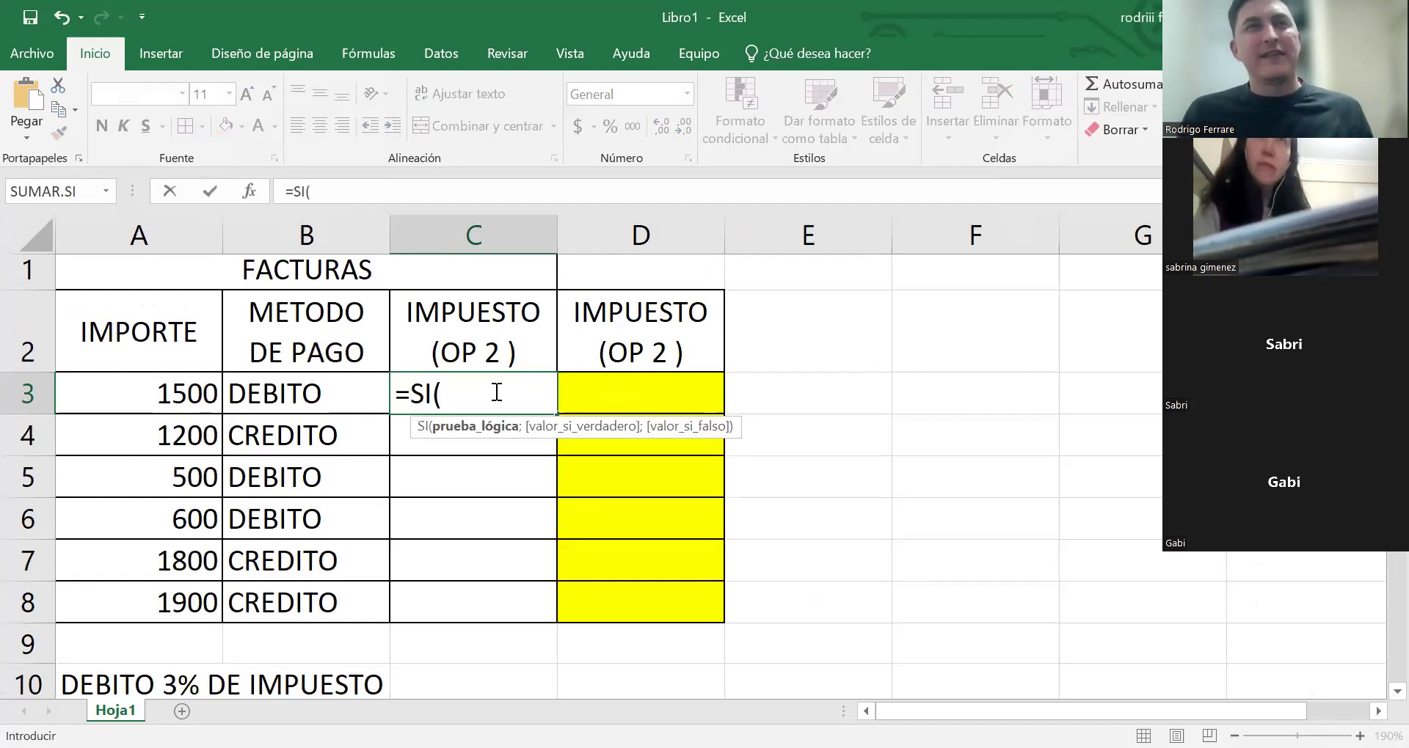
pyautogui.click(357, 386)
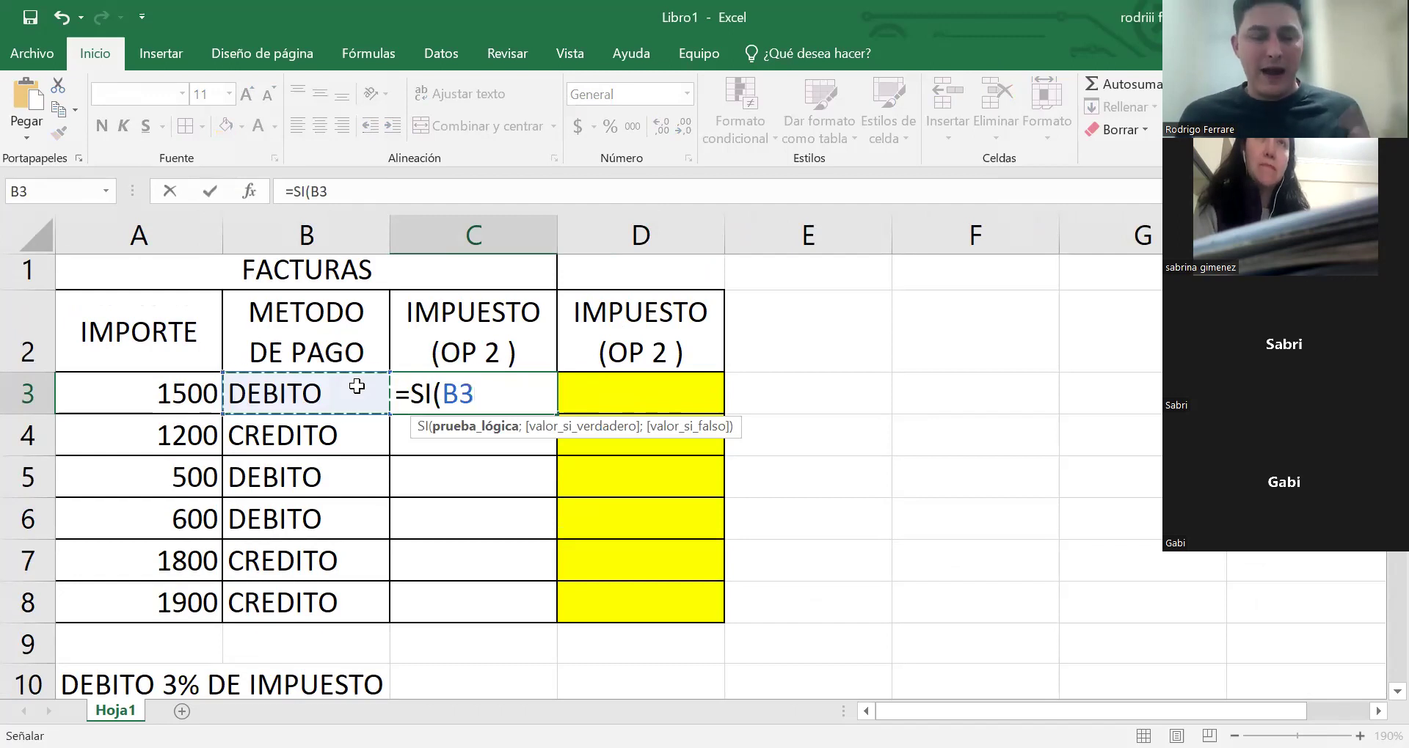
pyautogui.write('=)')
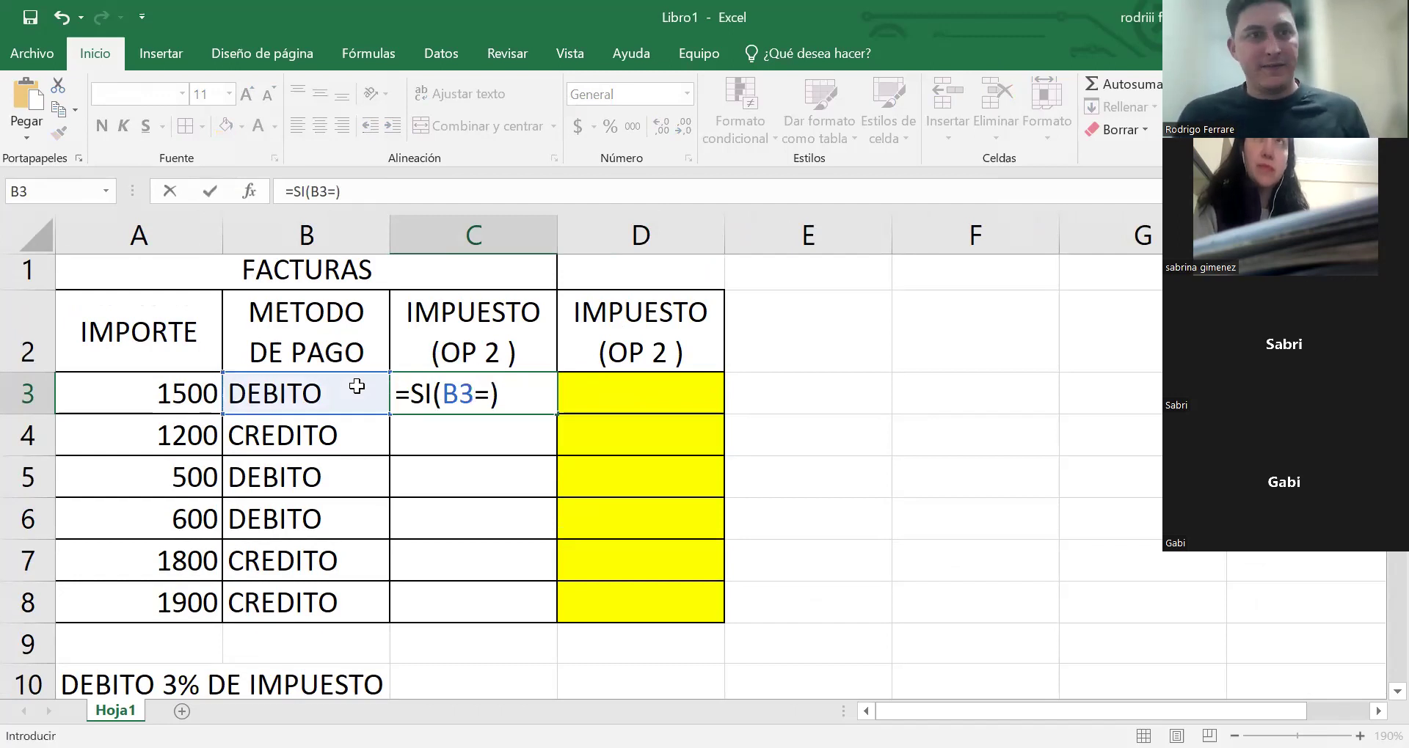
# - Complete the logical test of the C3 formula as B3="CREDITO"
pyautogui.write('"')
pyautogui.press('BackSpace')
pyautogui.press('BackSpace')
pyautogui.write('"')
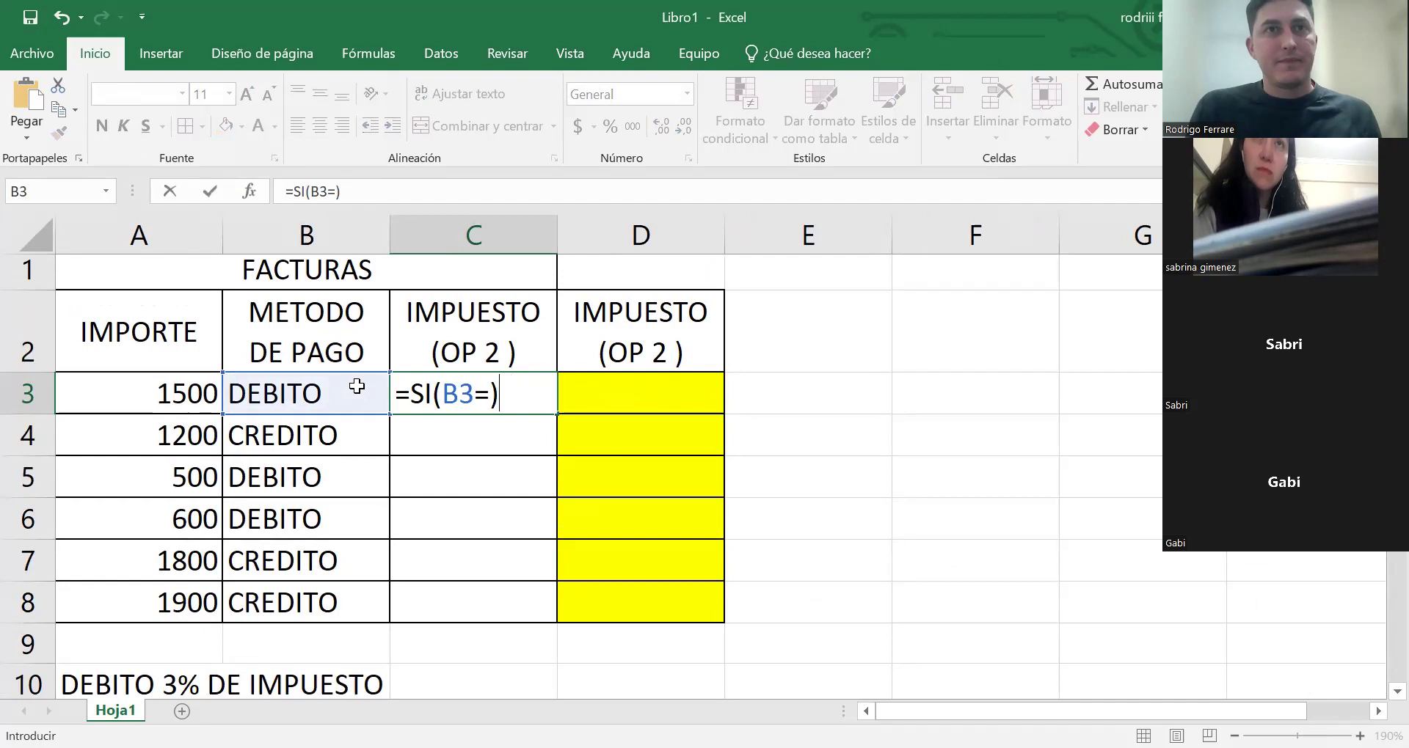
pyautogui.write('CREDITYO')
pyautogui.press('BackSpace')
pyautogui.press('BackSpace')
pyautogui.press('BackSpace')
pyautogui.write('P')
pyautogui.press('BackSpace')
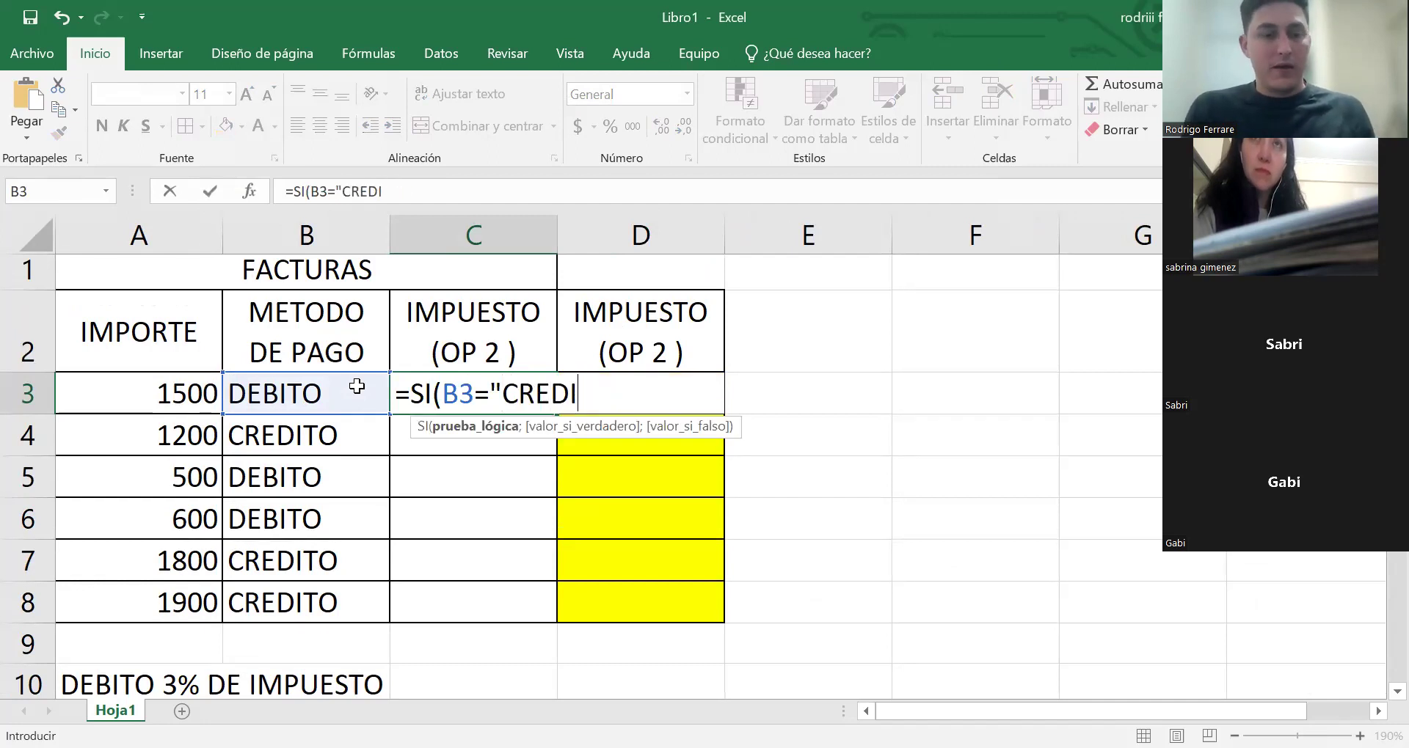
pyautogui.write('TO"')
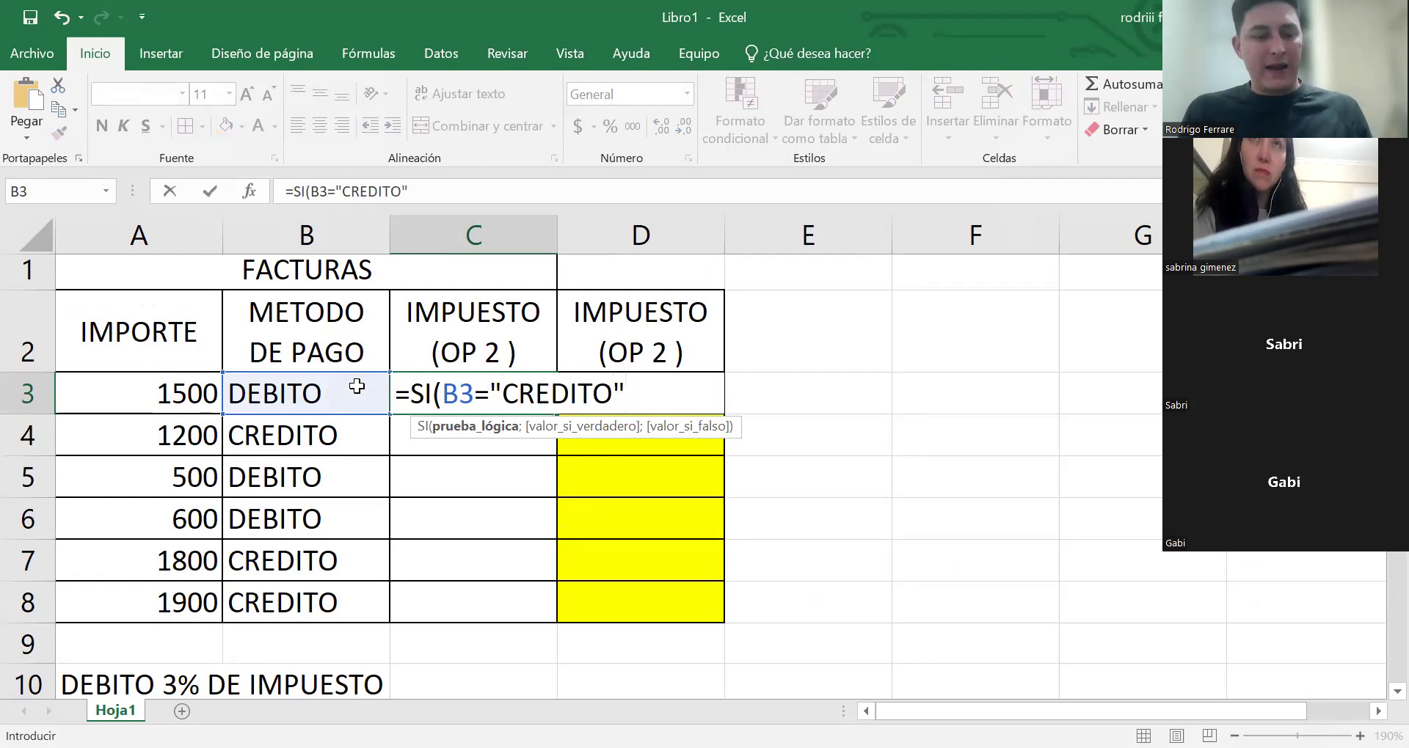
# - Add A3*5% as the value if true in the C3 SI formula
pyautogui.write(';')
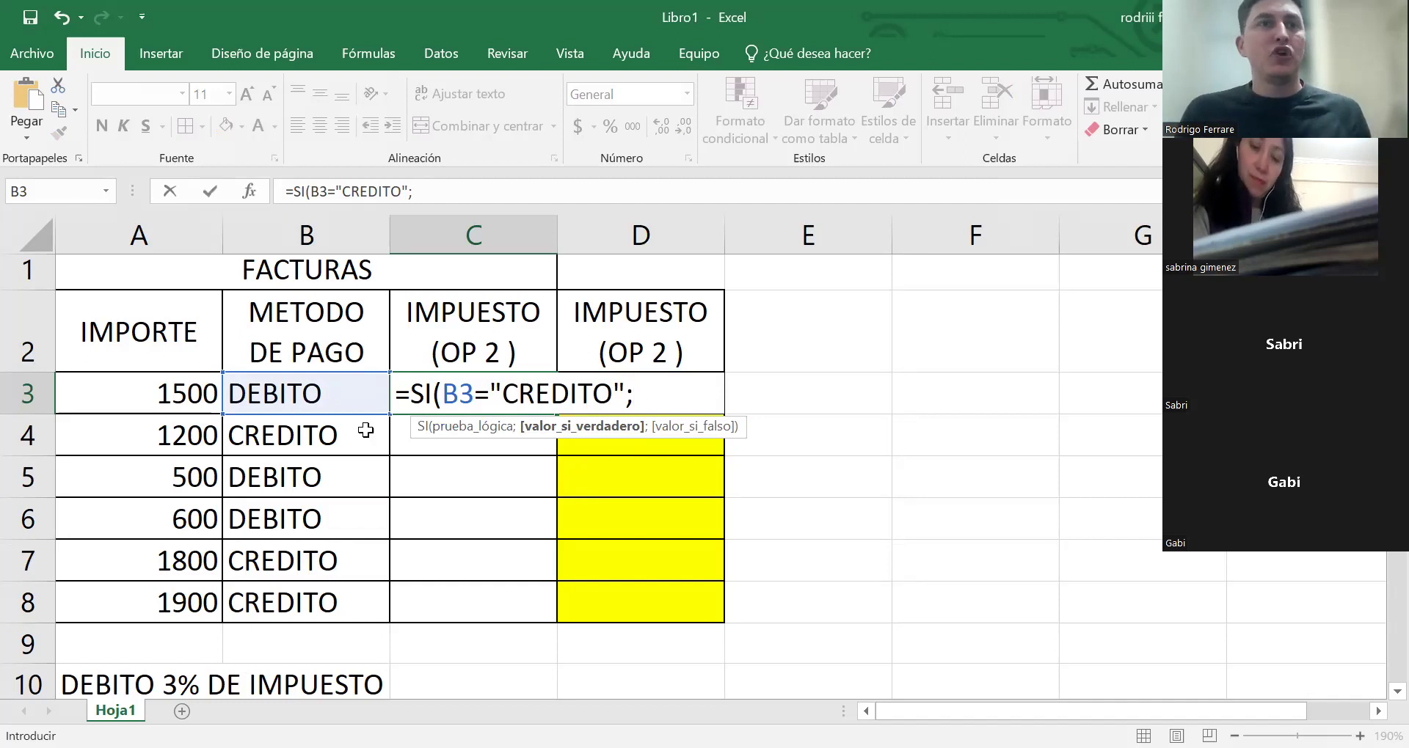
pyautogui.click(159, 391)
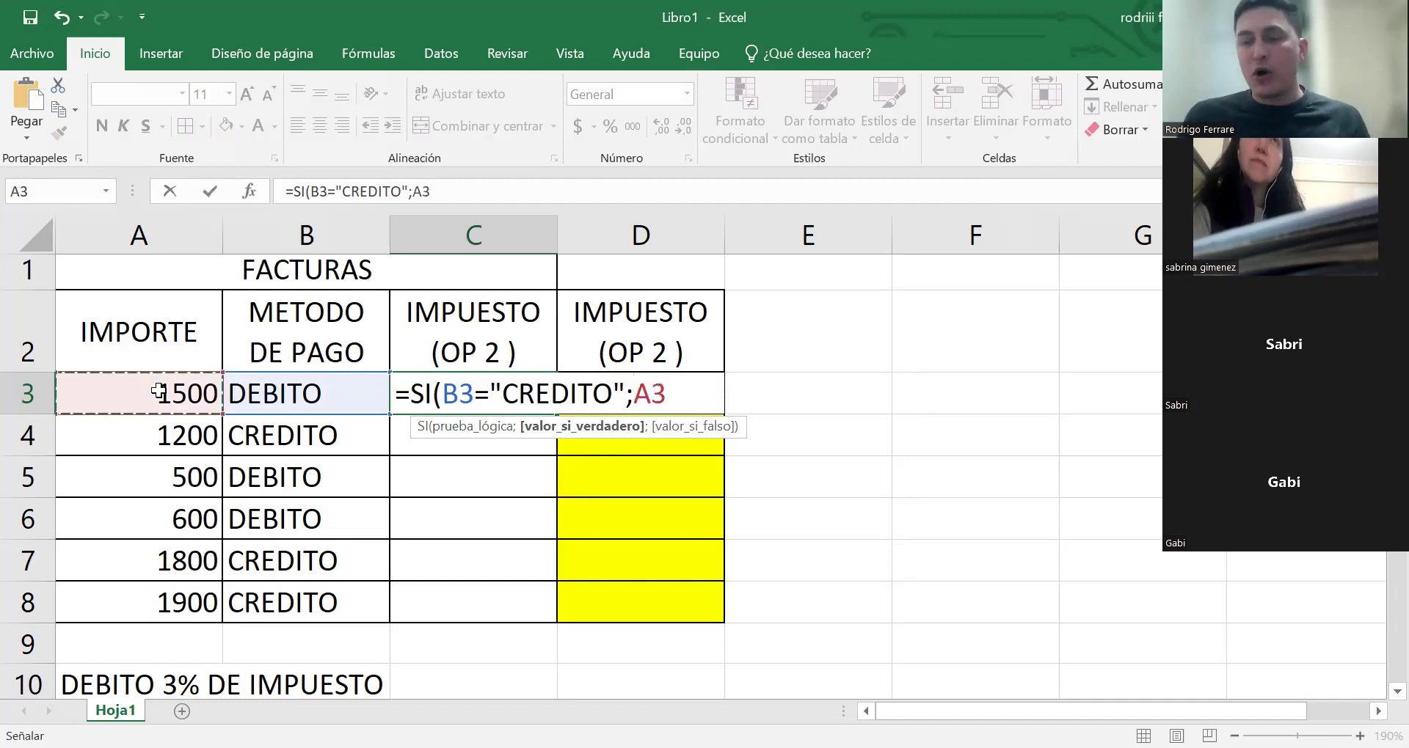
pyautogui.write('*5%')
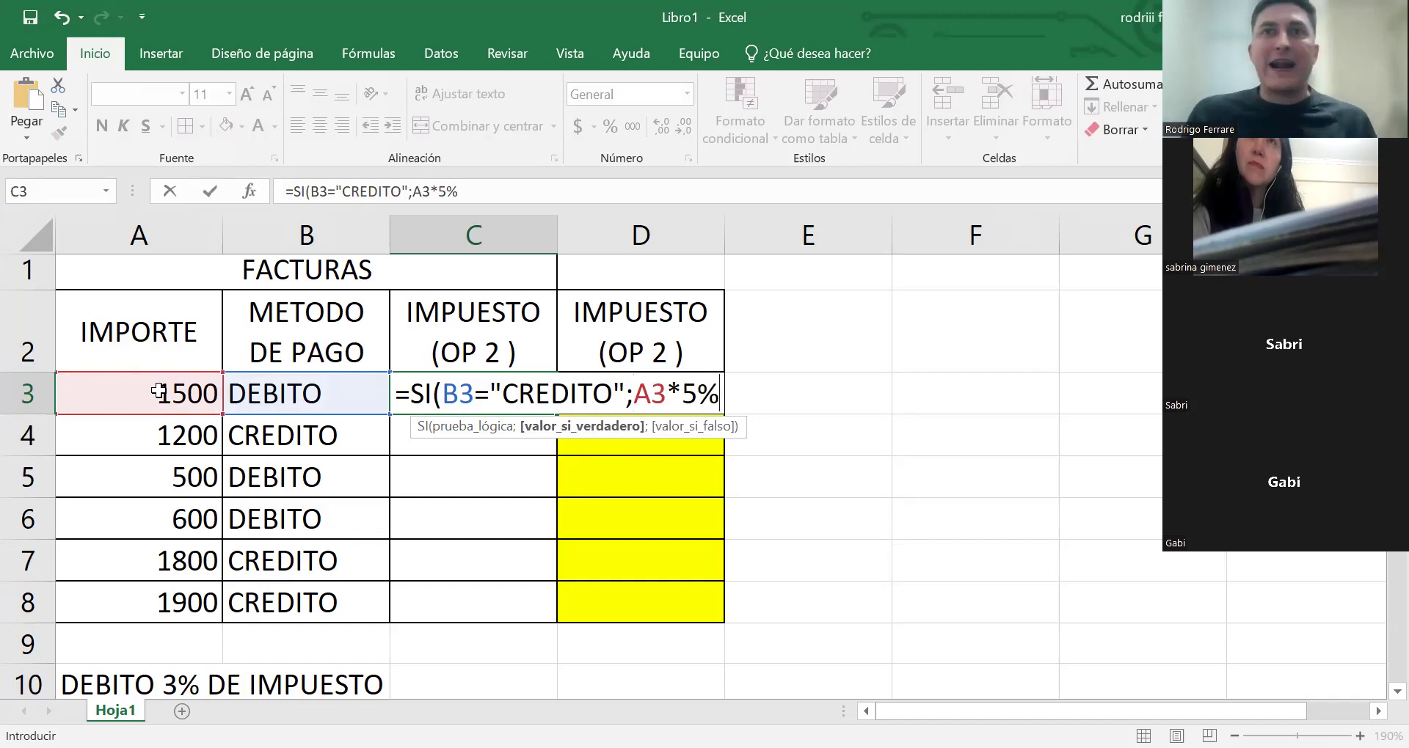
# - Add A3*3% as the value if false in the C3 SI formula and enter the completed formula
pyautogui.write(';')
pyautogui.click(208, 397)
pyautogui.write('*')
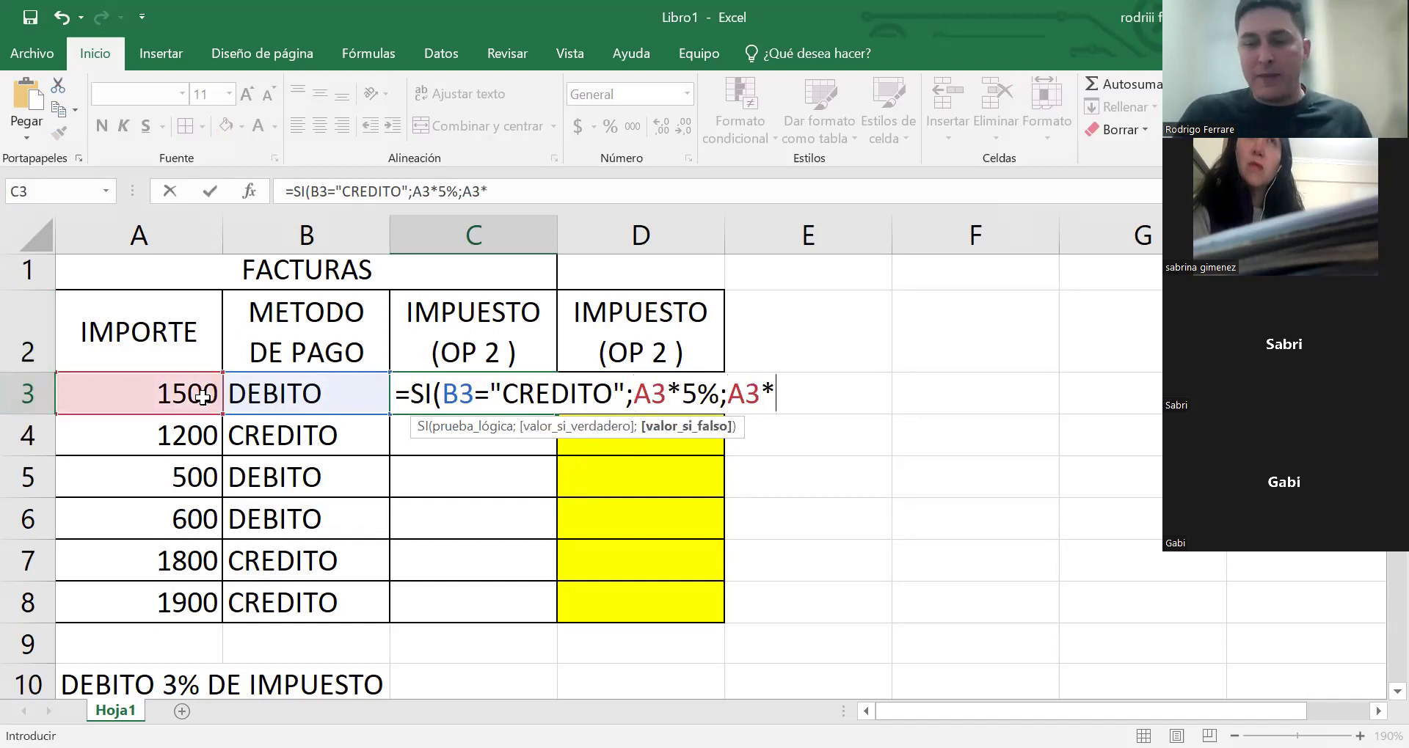
pyautogui.write('3%)')
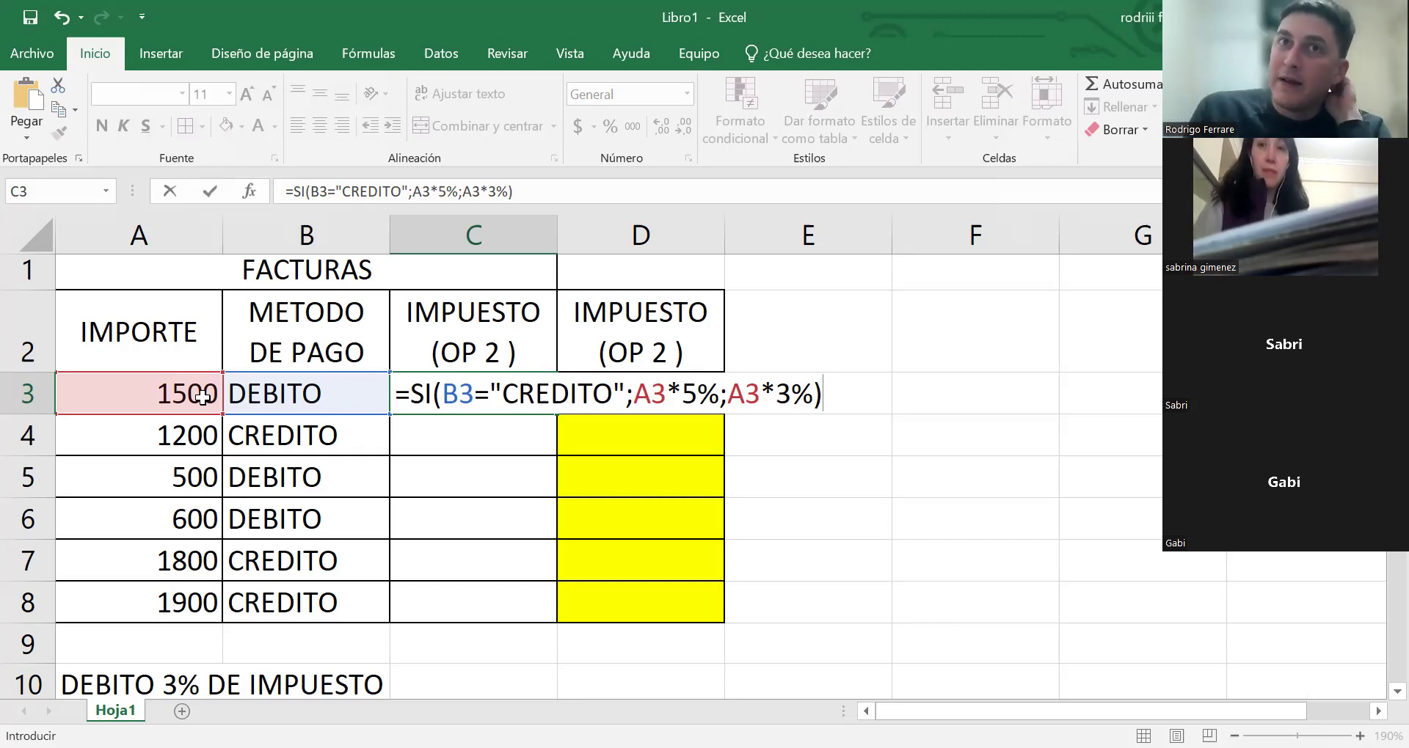
pyautogui.press('Return')
# - Copy the C3 tax formula down through C8 and check the copied formulas in C6 and C5
pyautogui.click(543, 396)
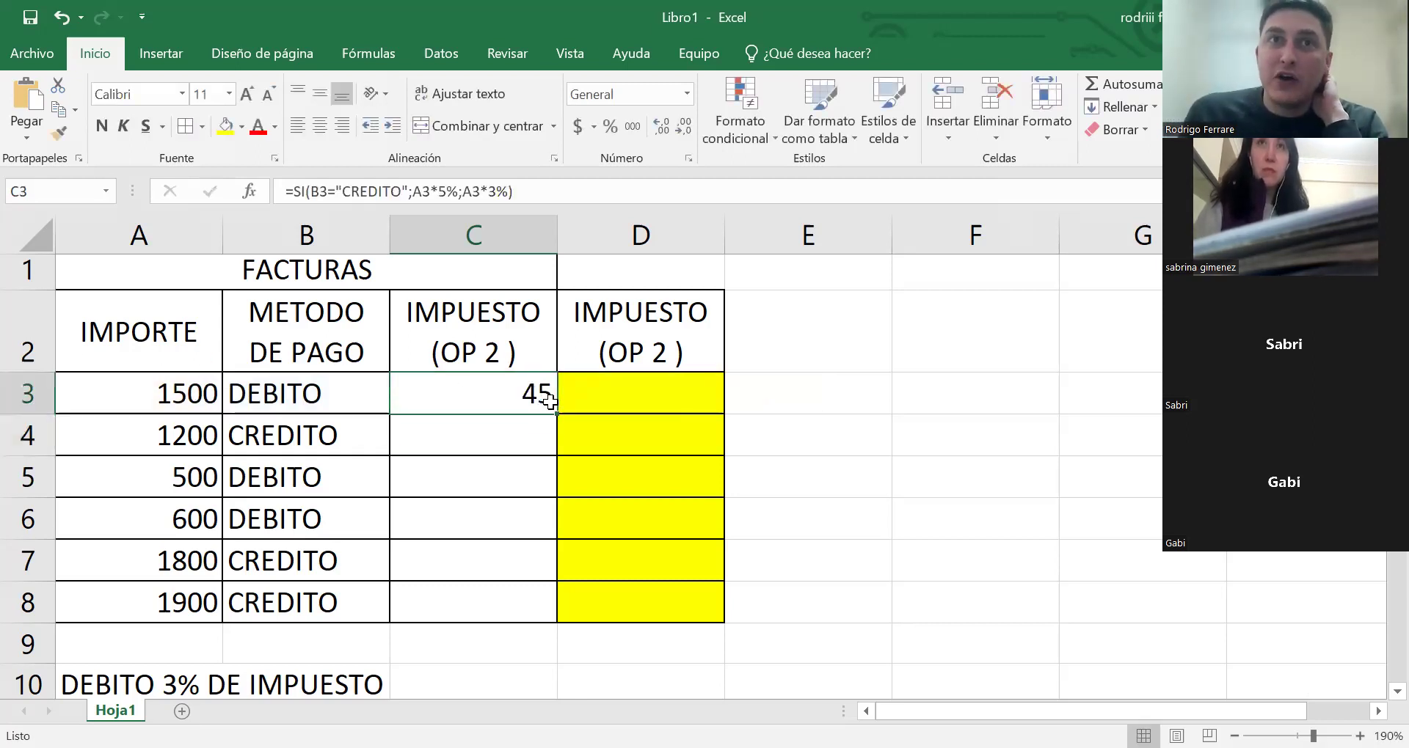
pyautogui.moveTo(558, 416); pyautogui.dragTo(558, 624)
pyautogui.click(519, 529)
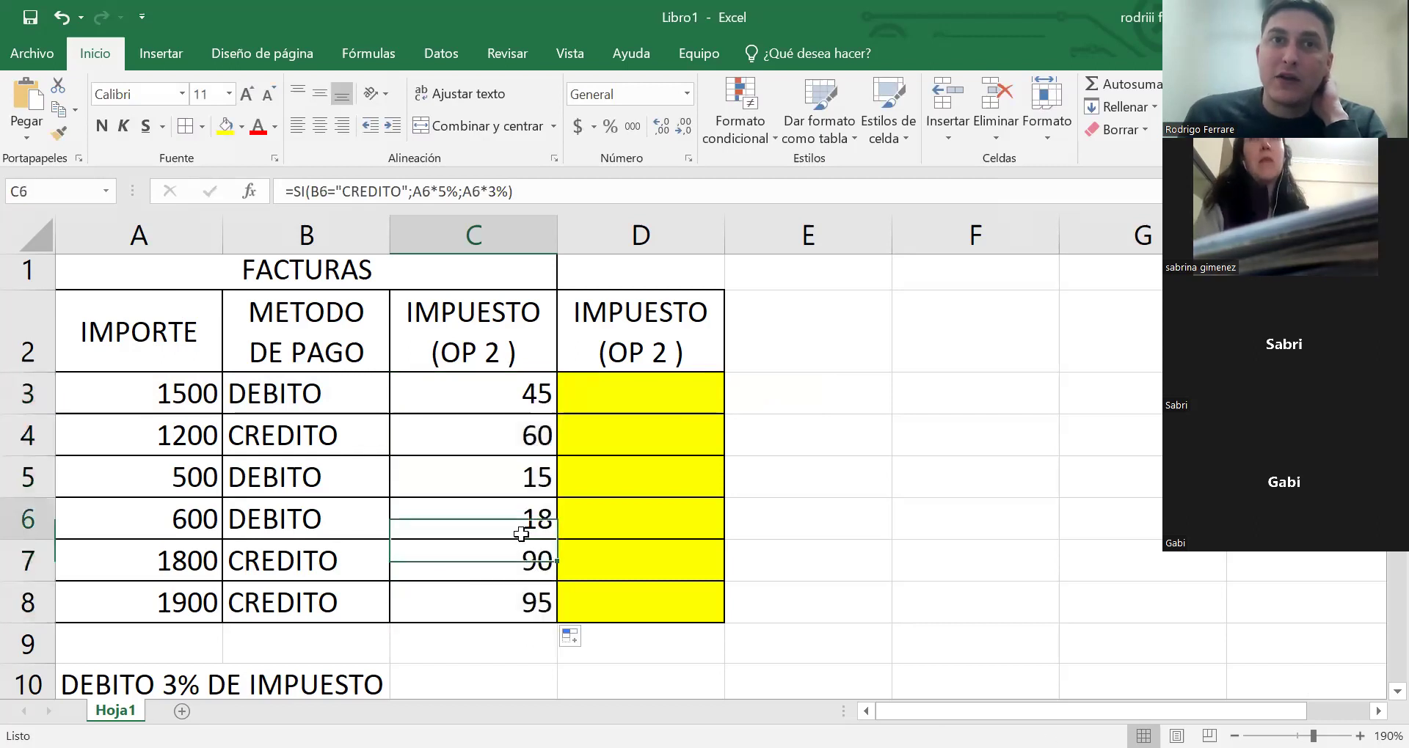
pyautogui.click(532, 481)
# - Examine the C3 SI formula's value-if-true and value-if-false arguments, leaving the formula as it is
pyautogui.click(507, 394)
pyautogui.doubleClick(506, 394)
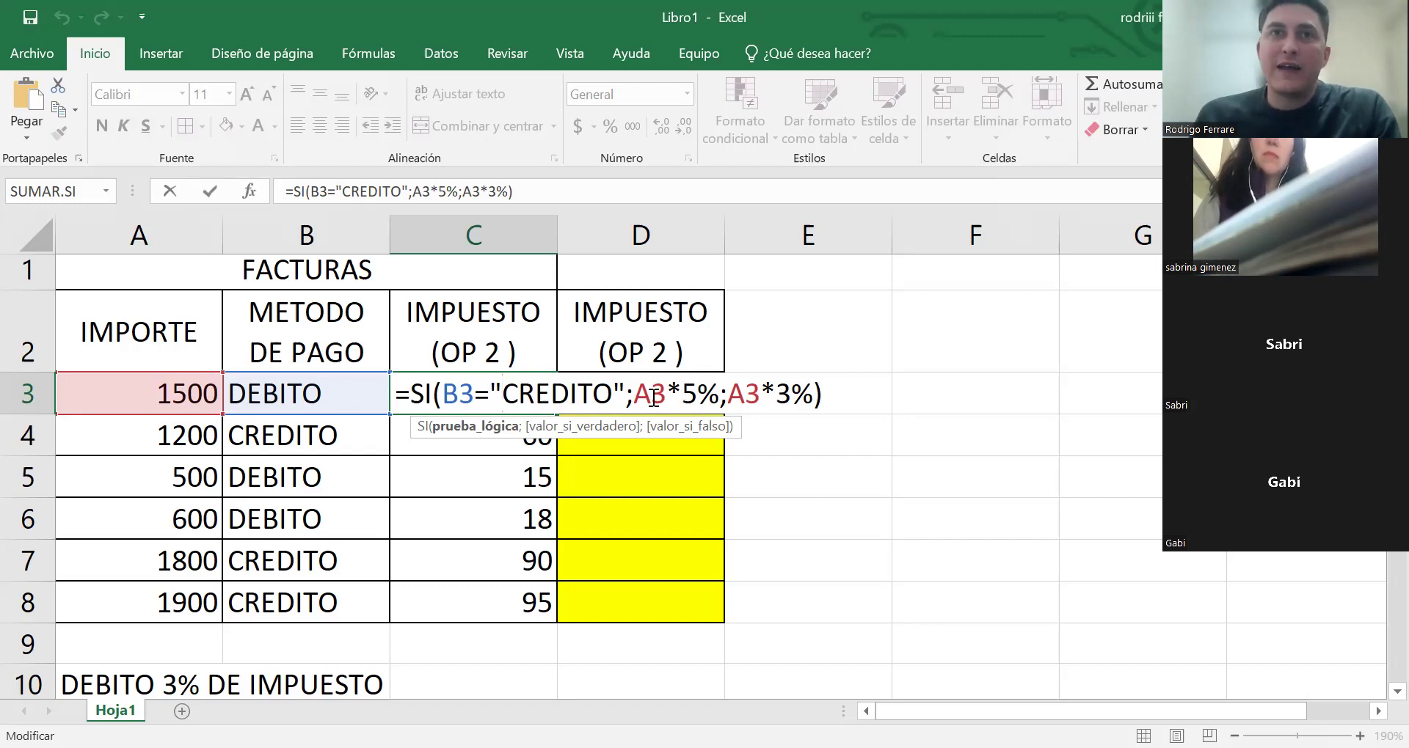
pyautogui.moveTo(636, 394); pyautogui.dragTo(821, 387)
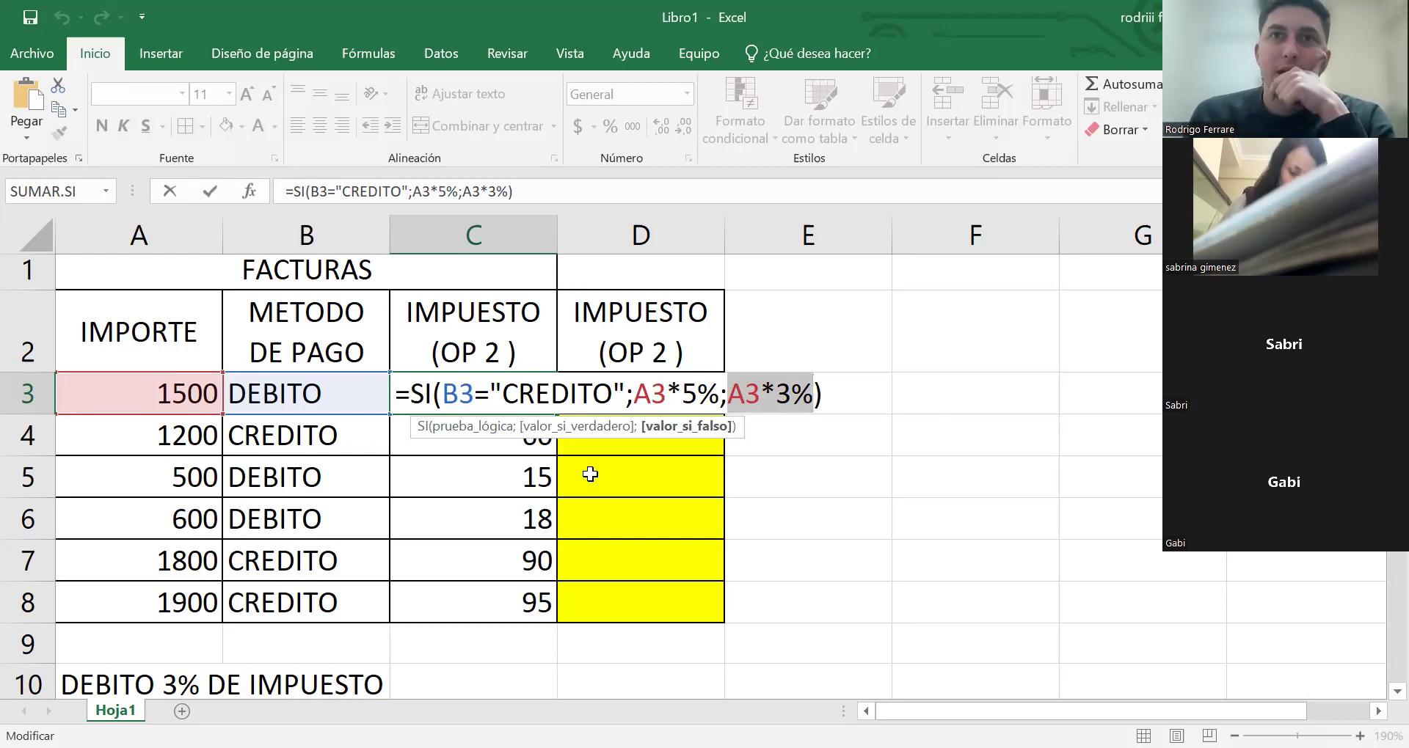
pyautogui.click(811, 396)
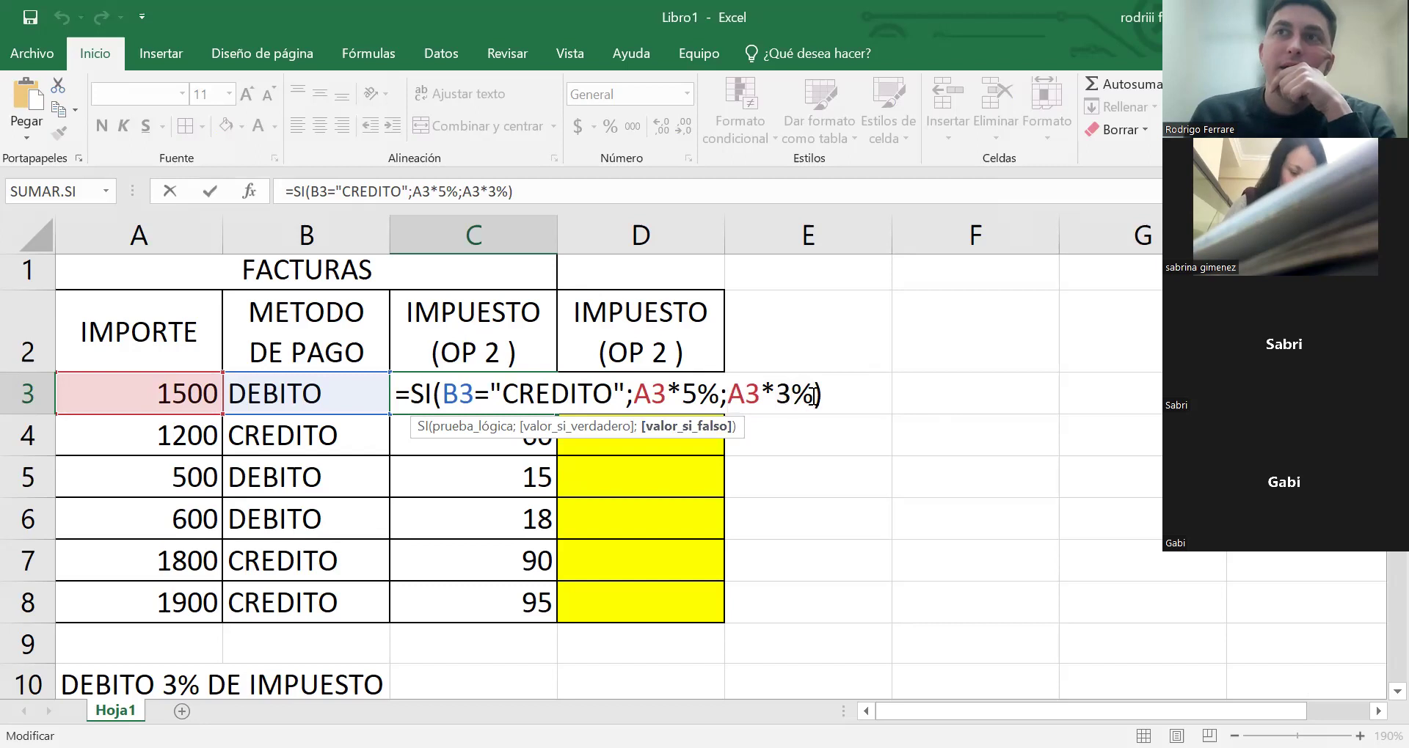
pyautogui.moveTo(914, 396); pyautogui.dragTo(324, 418)
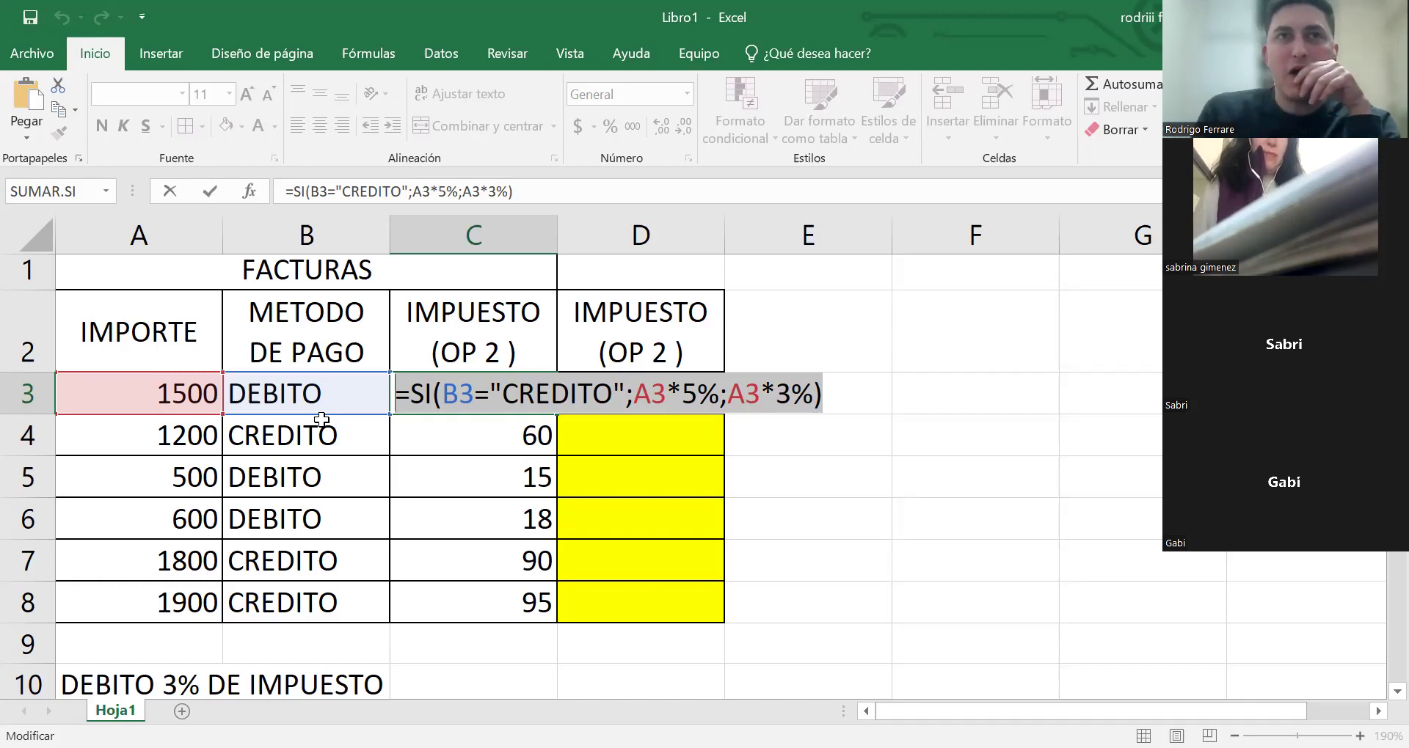
pyautogui.press('Return')
pyautogui.press('Right')
pyautogui.press('Up')
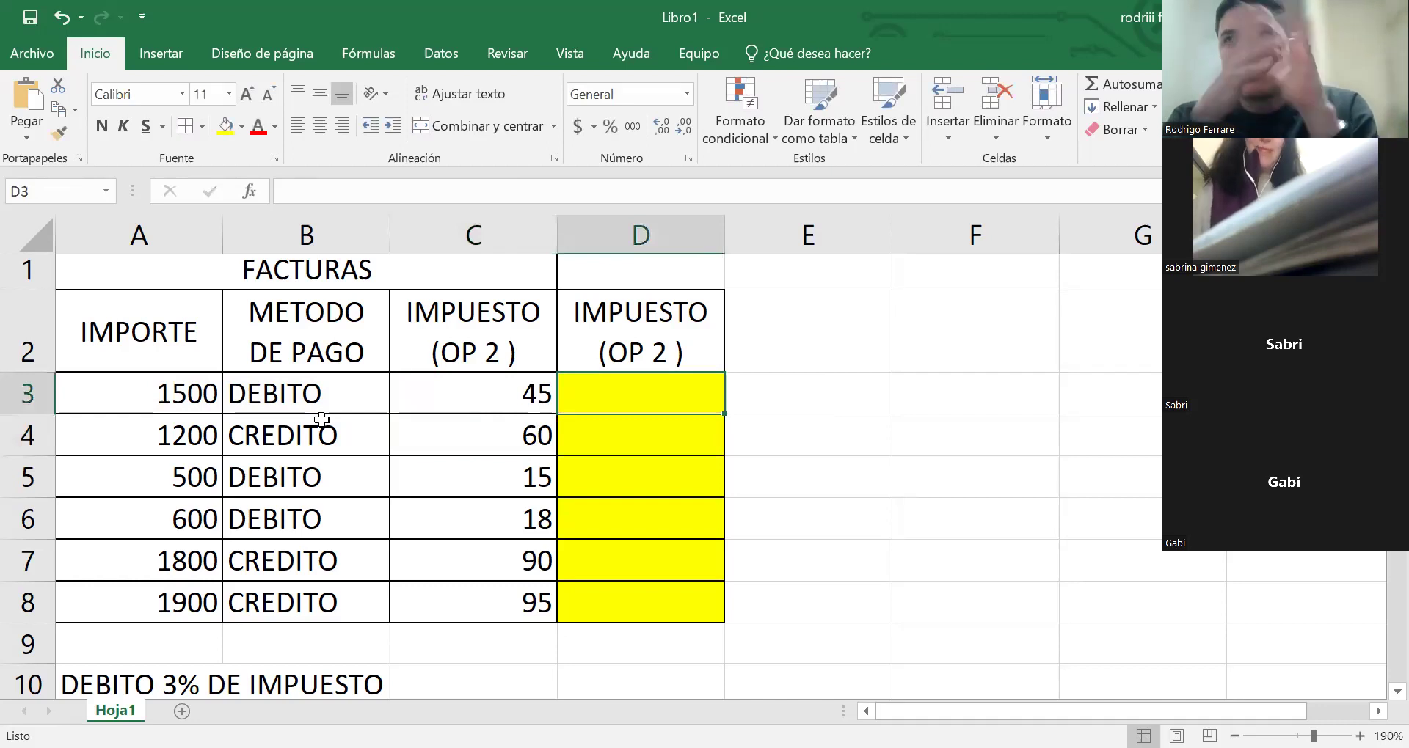
# - Review the CREDITO criterion and the A3*3% argument in the C3 formula without changing it
pyautogui.press('Left')
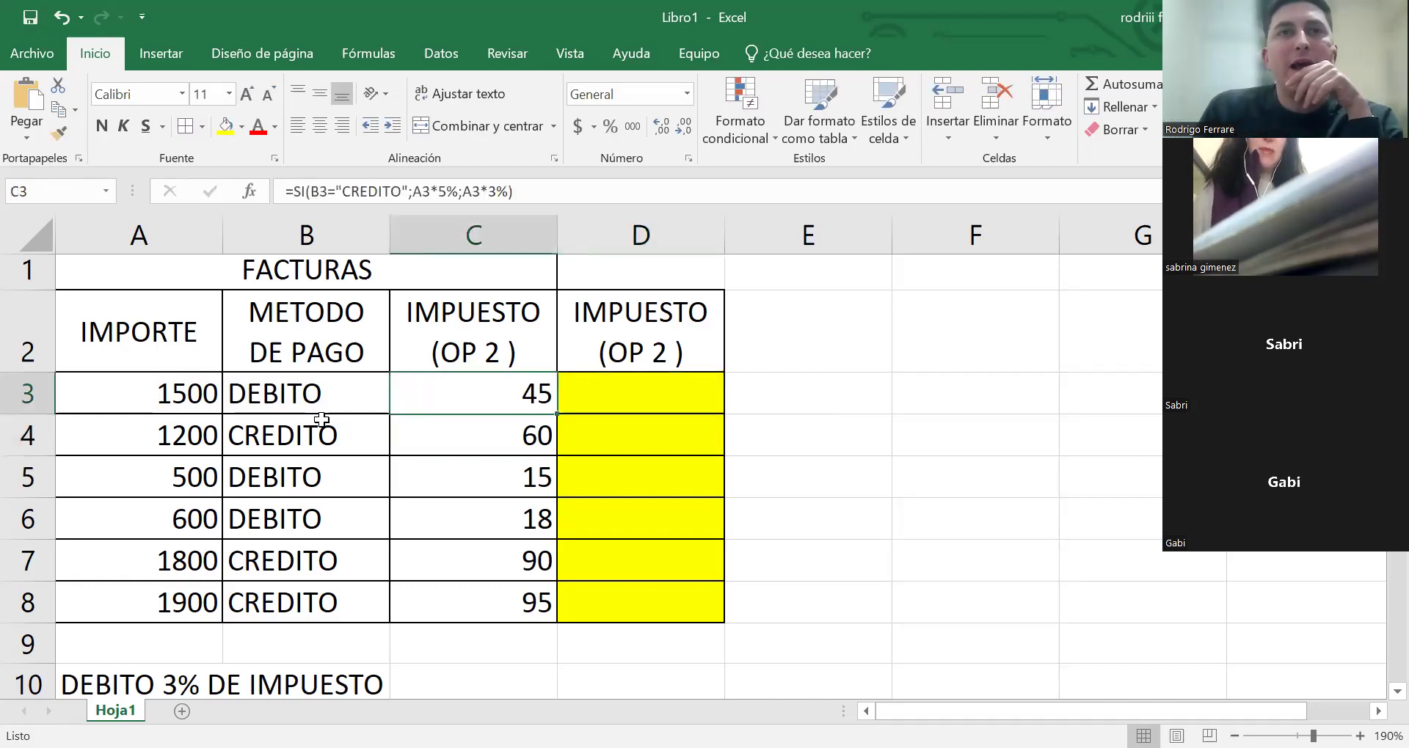
pyautogui.doubleClick(508, 375)
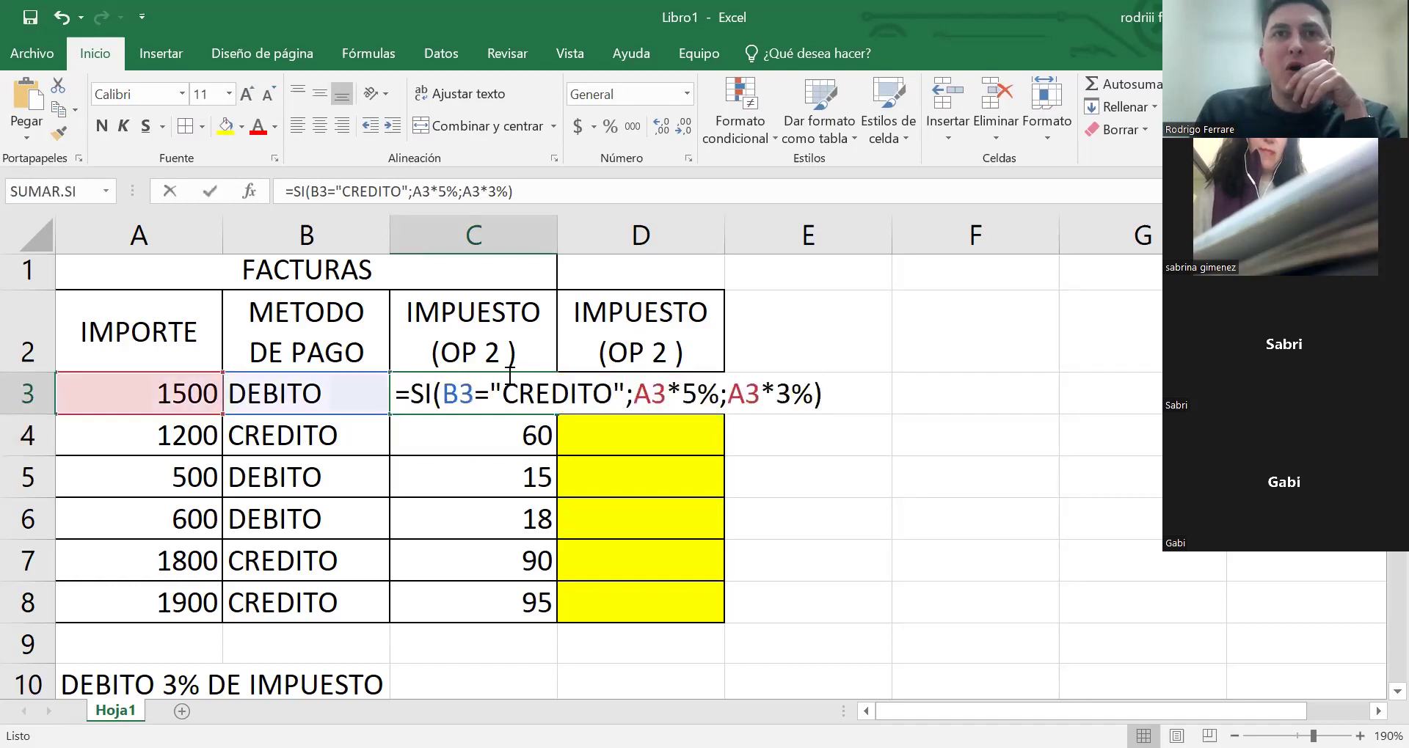
pyautogui.moveTo(502, 394); pyautogui.dragTo(592, 394)
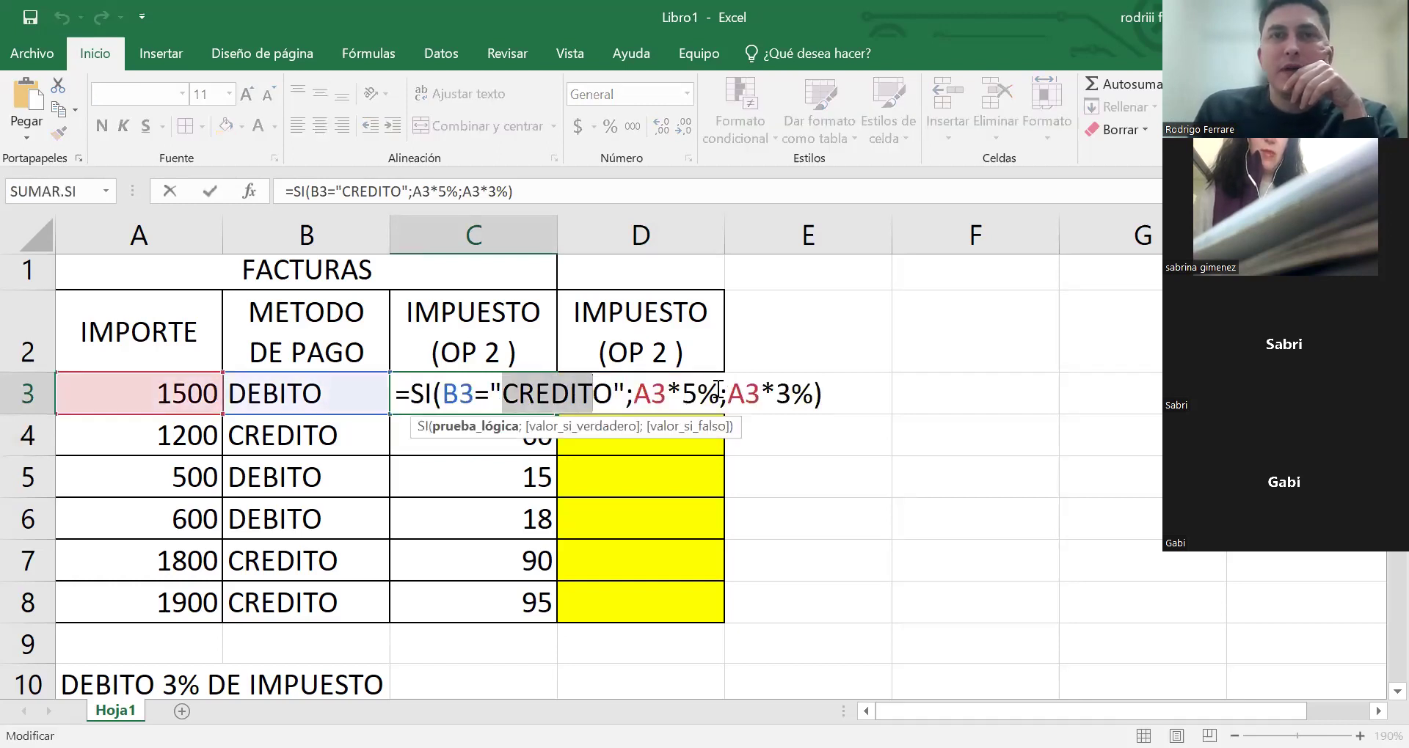
pyautogui.click(758, 397)
pyautogui.moveTo(758, 396); pyautogui.dragTo(810, 396)
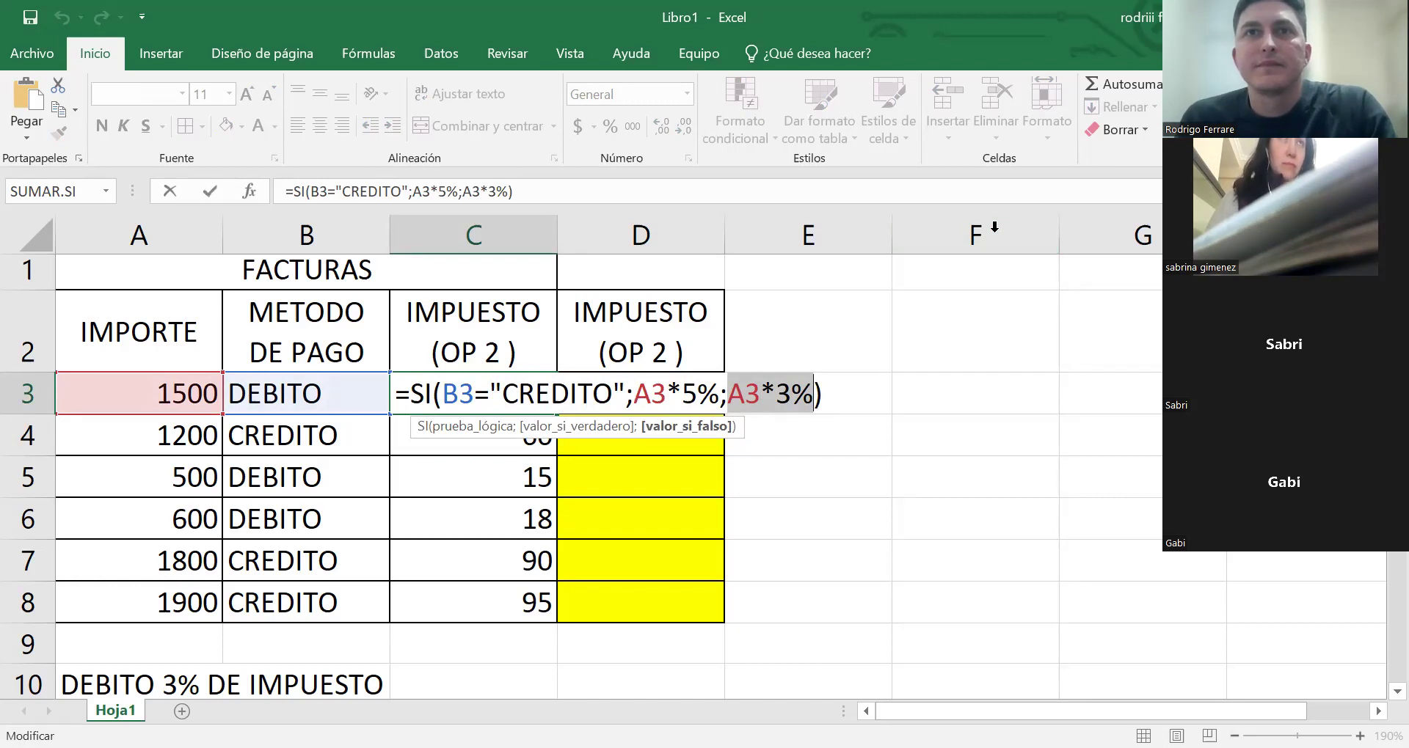
pyautogui.click(880, 368)
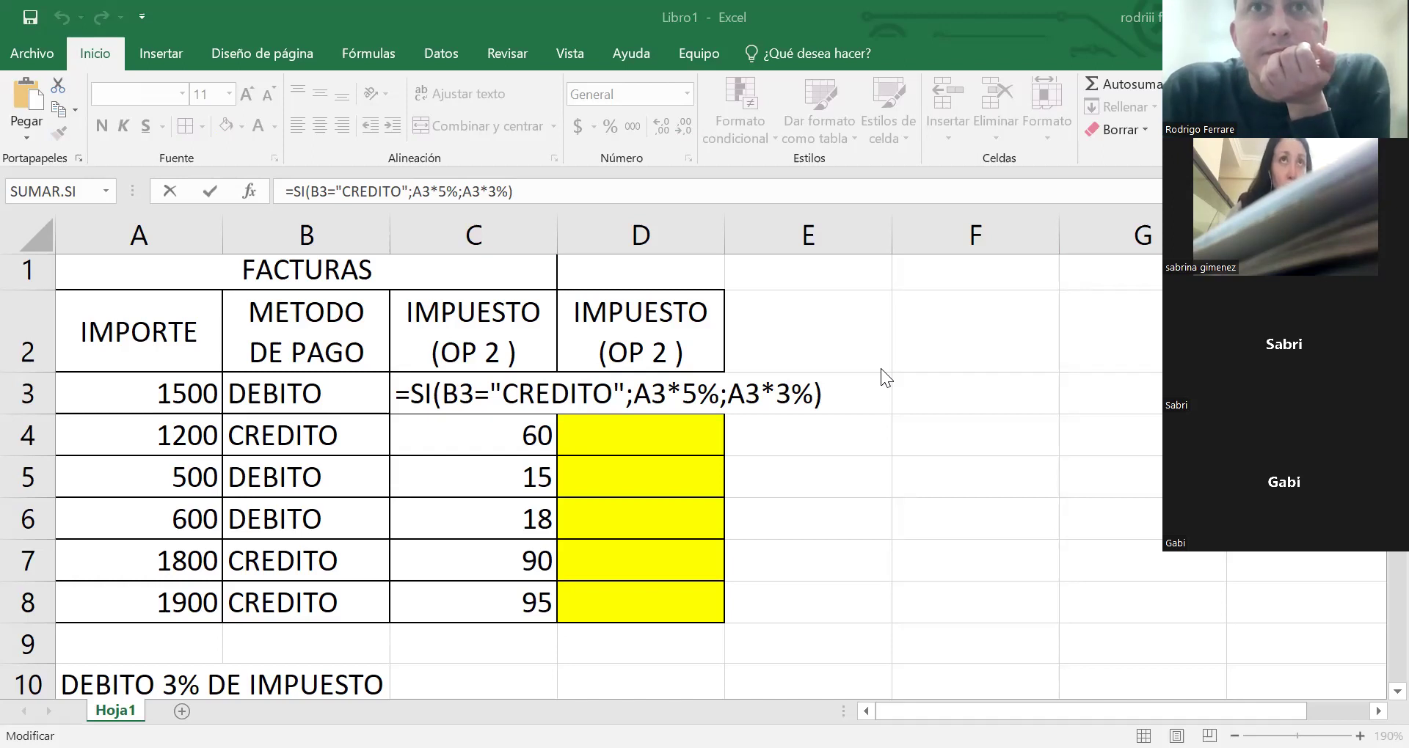
pyautogui.doubleClick(766, 389)
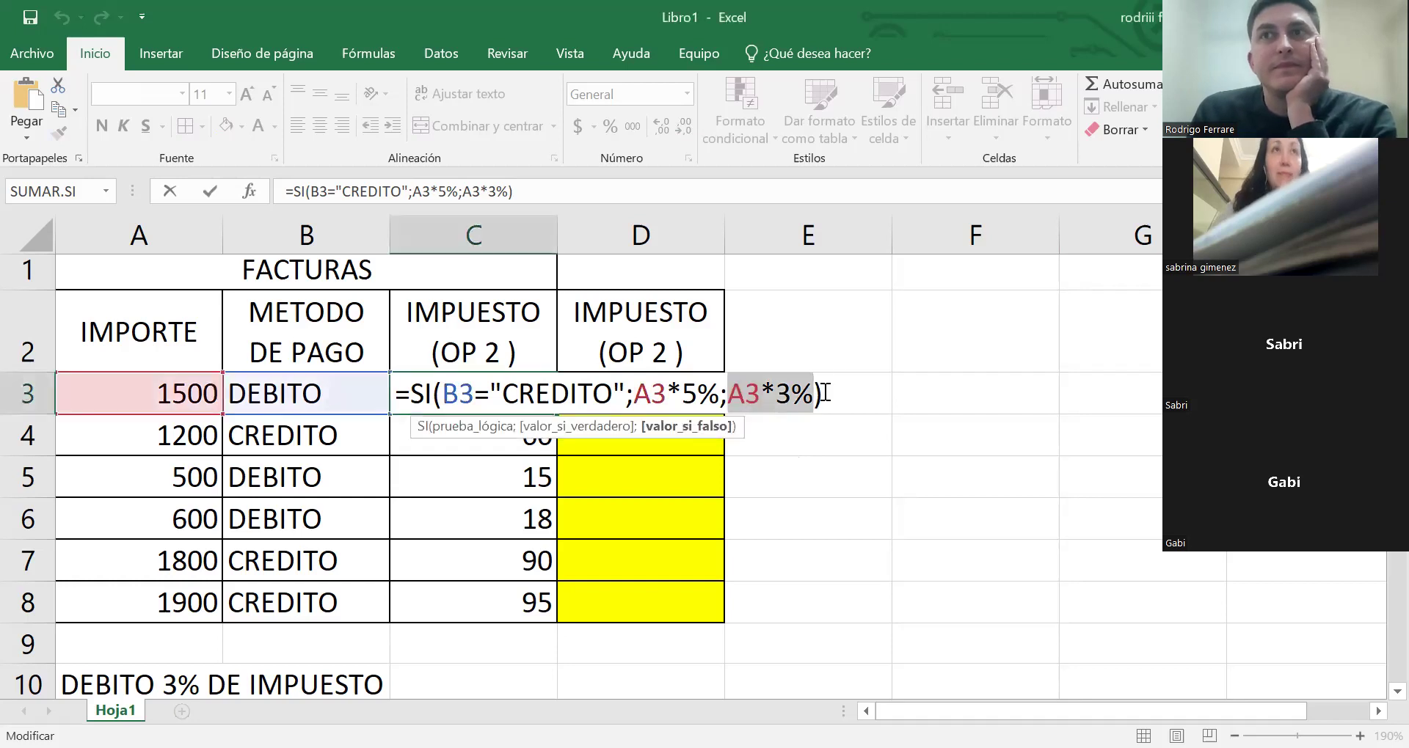
pyautogui.click(833, 391)
pyautogui.press('Return')
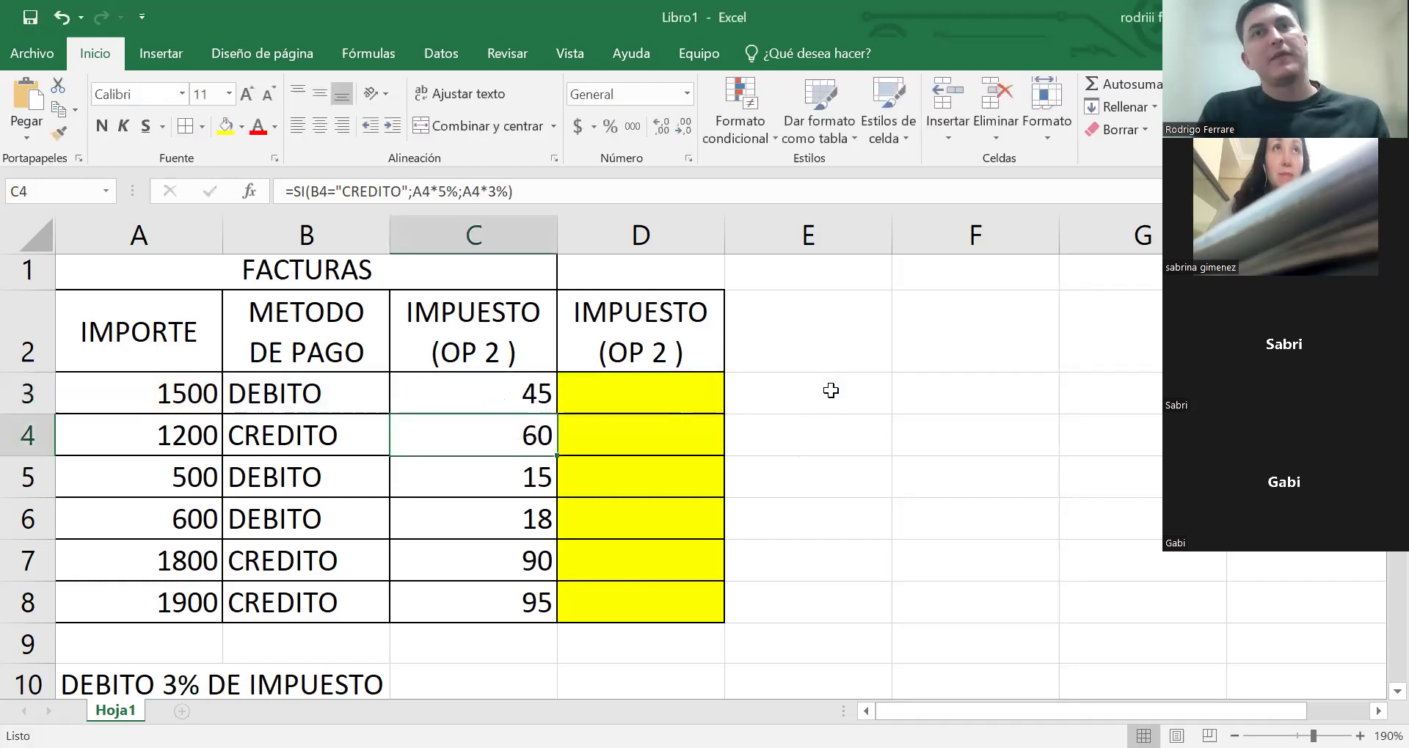
# - Start an SI formula in D3 with the logical test B3="DEBITO"
pyautogui.press('Up')
pyautogui.press('Right')
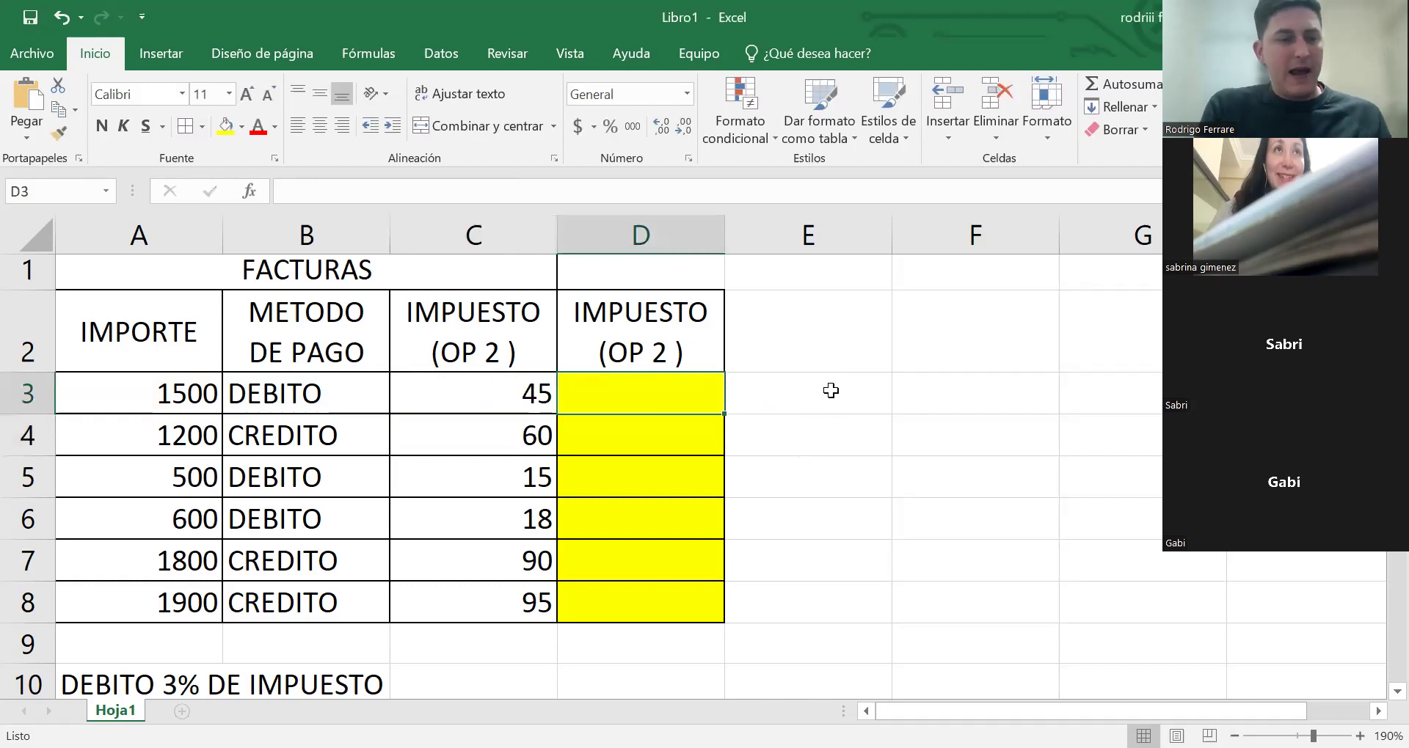
pyautogui.write('=')
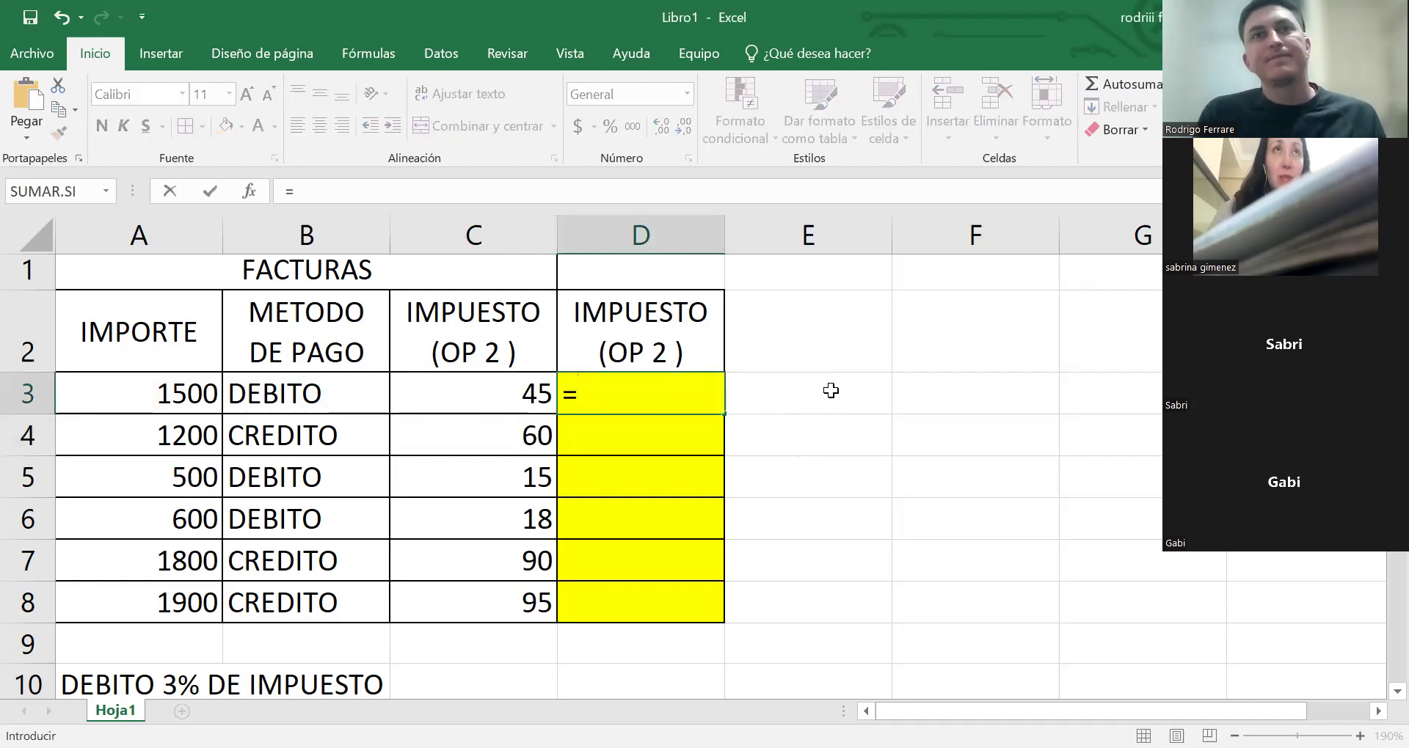
pyautogui.write('SI')
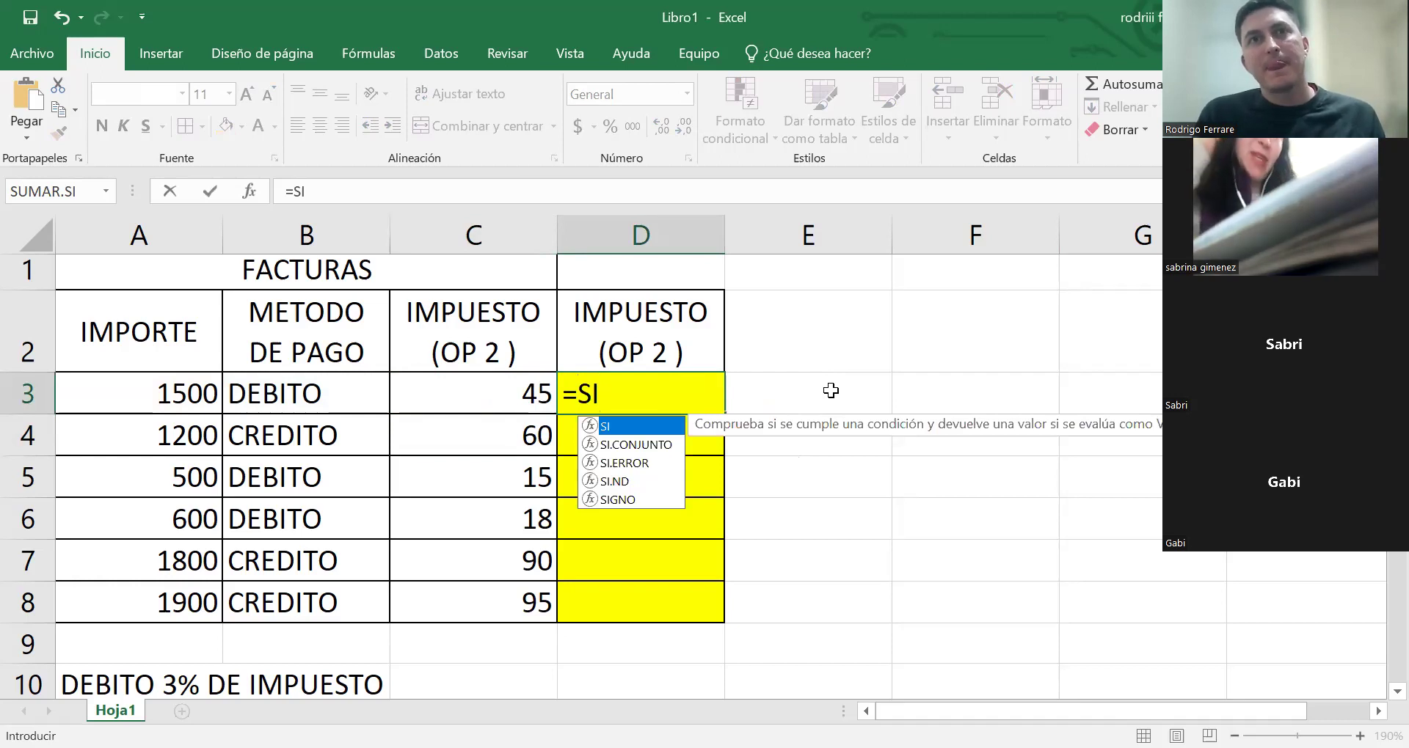
pyautogui.write('(')
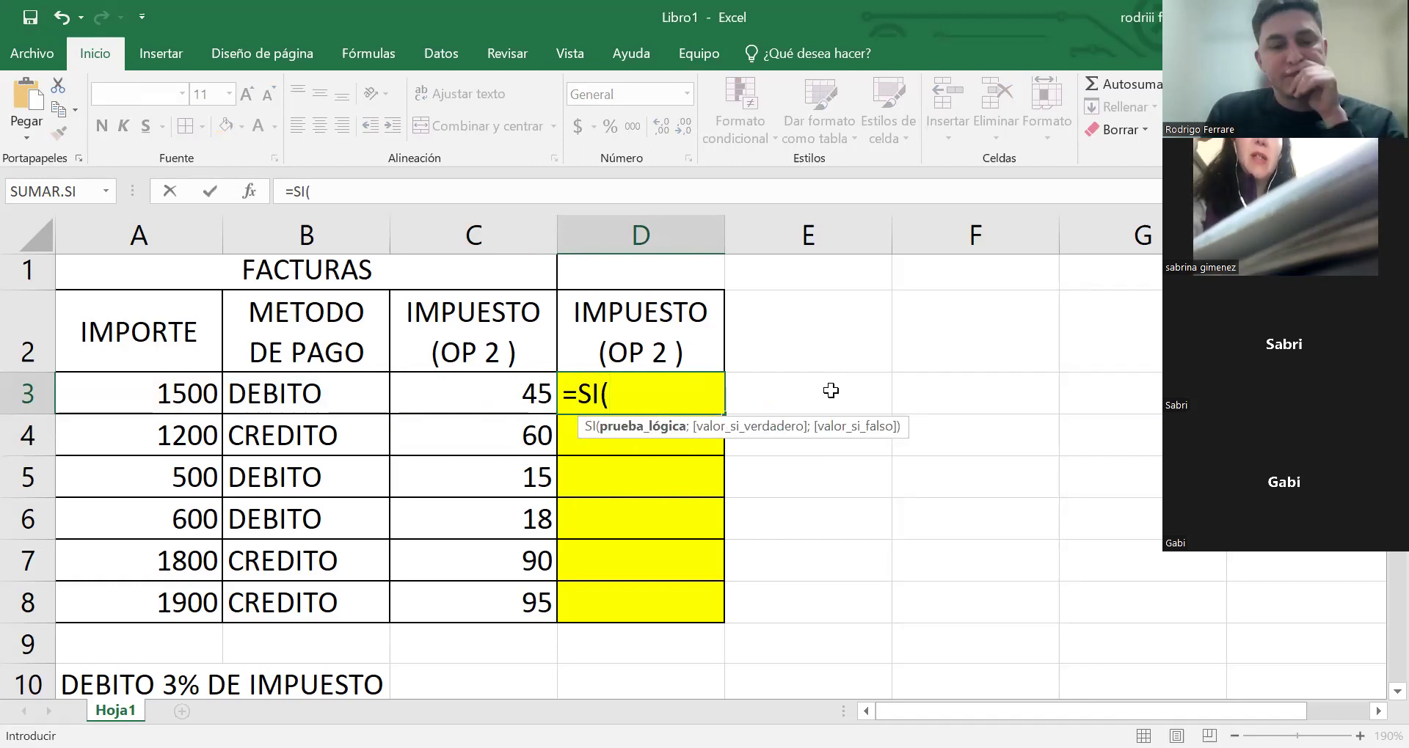
pyautogui.write('B3')
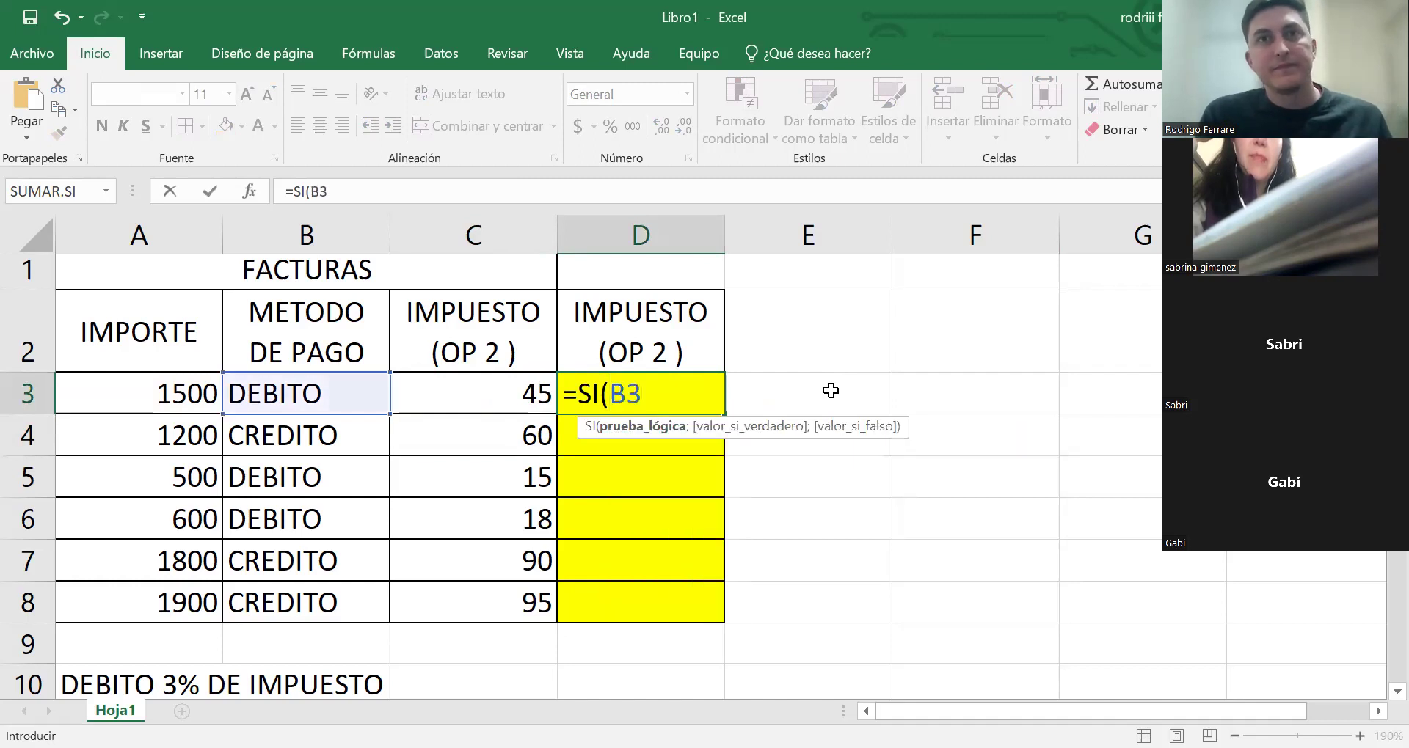
pyautogui.write('=')
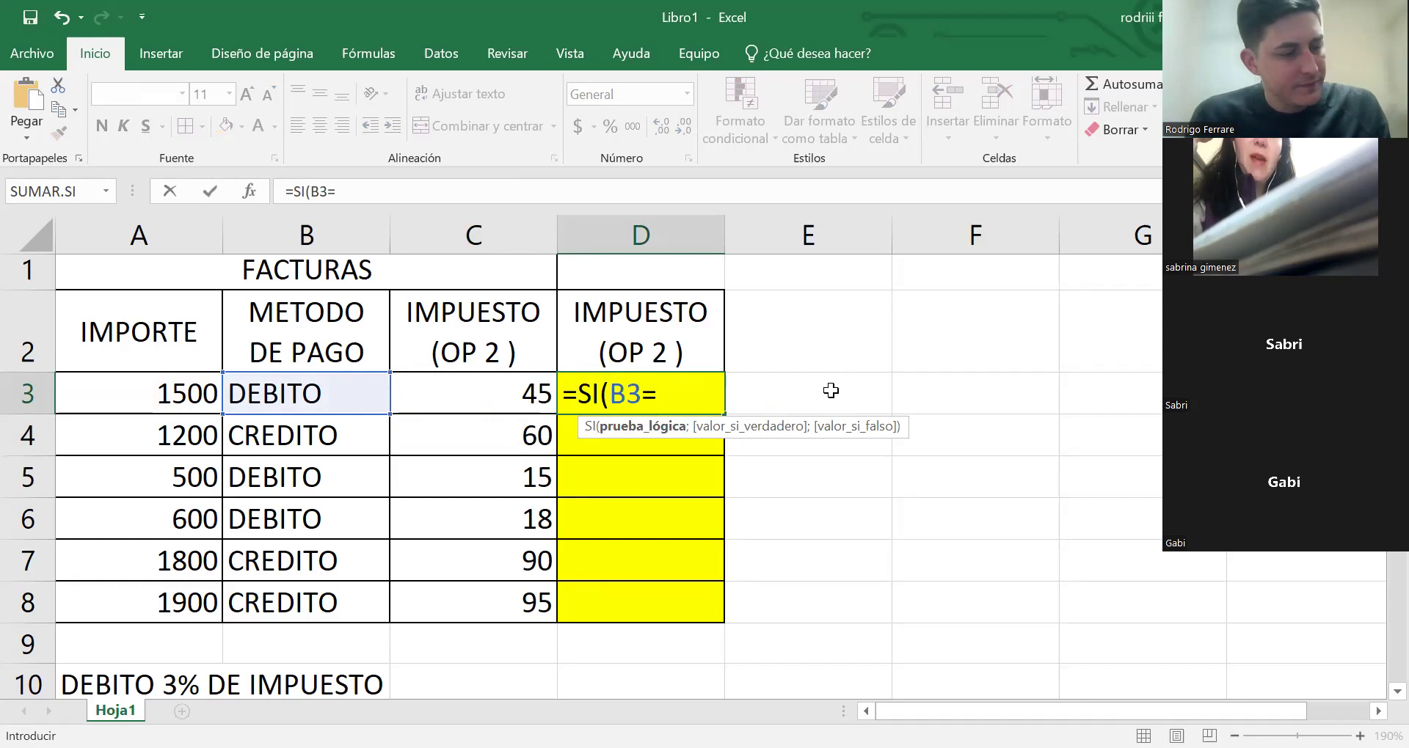
pyautogui.write('"DEBITO"')
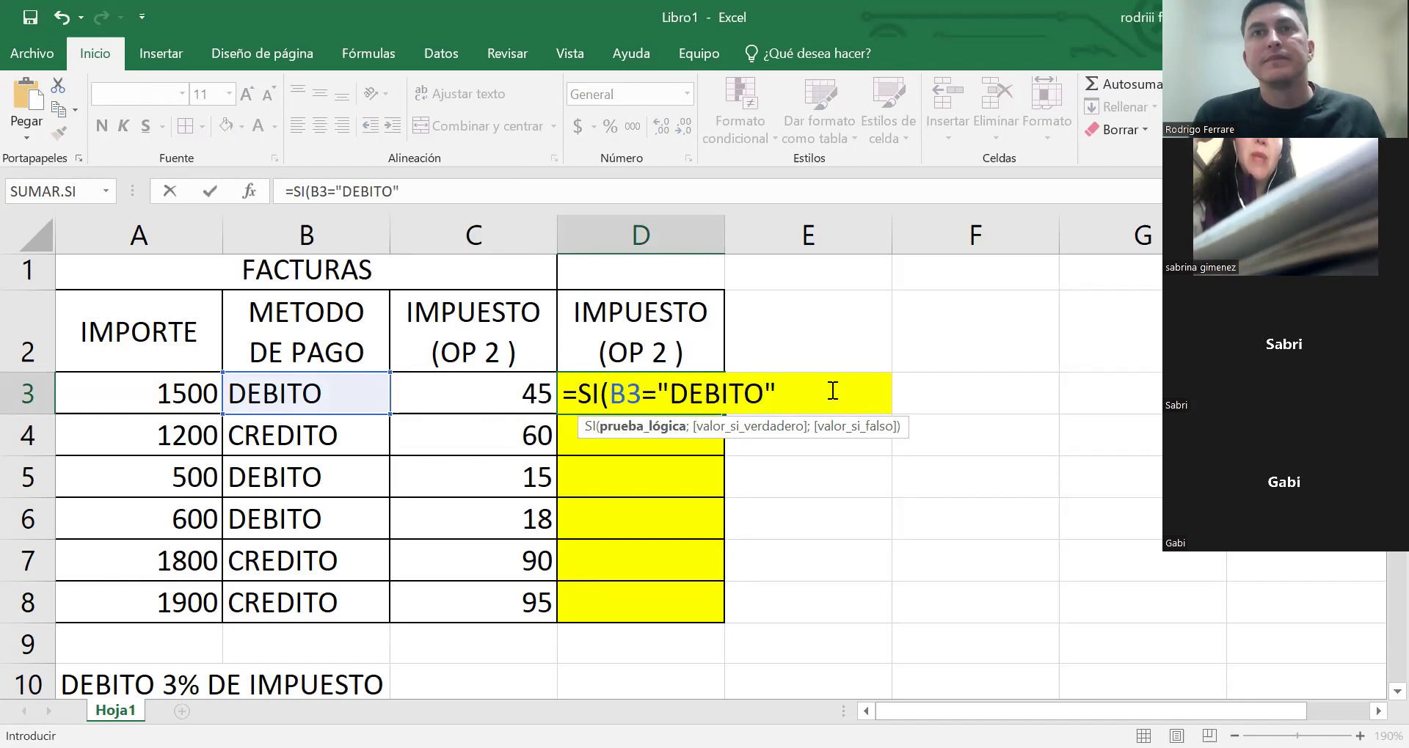
# - Complete the D3 SI formula with A3*3% as the value if true and A3*5% as the value if false
pyautogui.write(';')
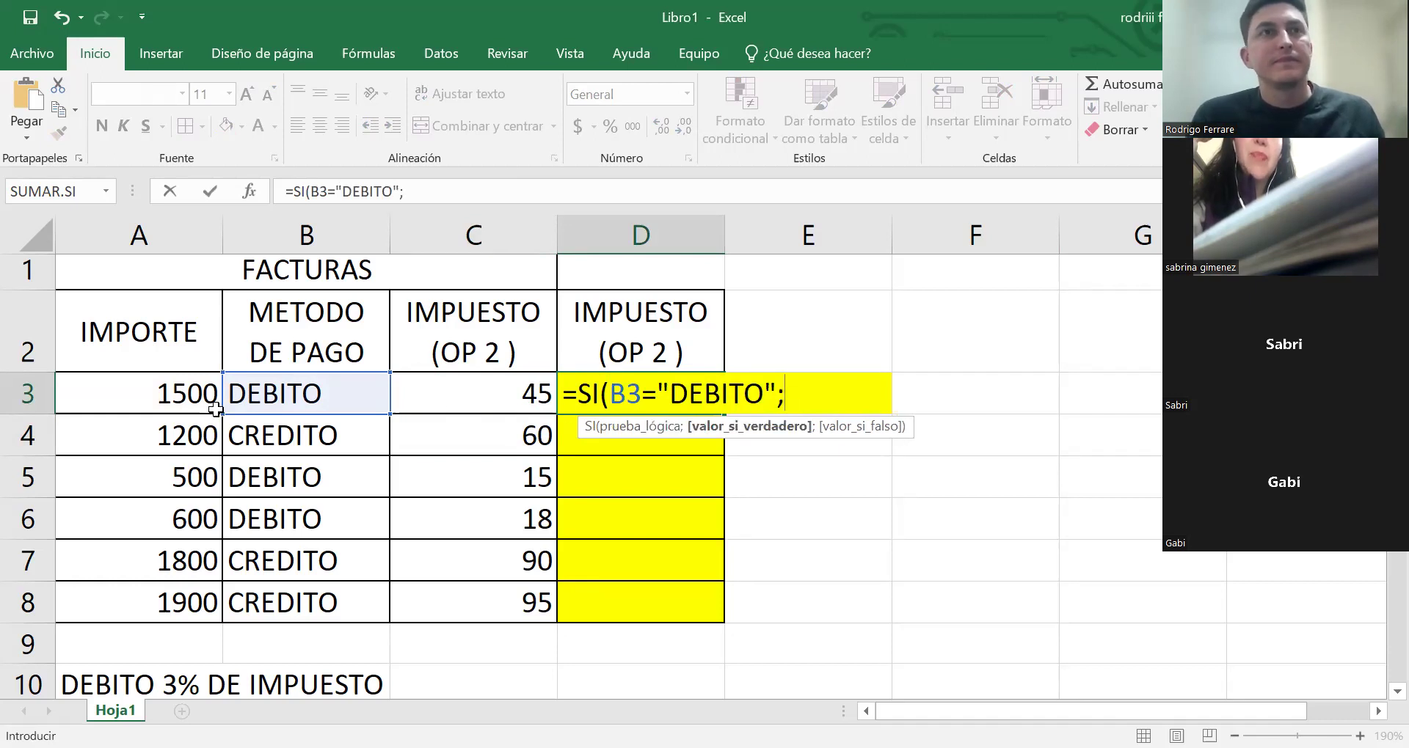
pyautogui.click(186, 400)
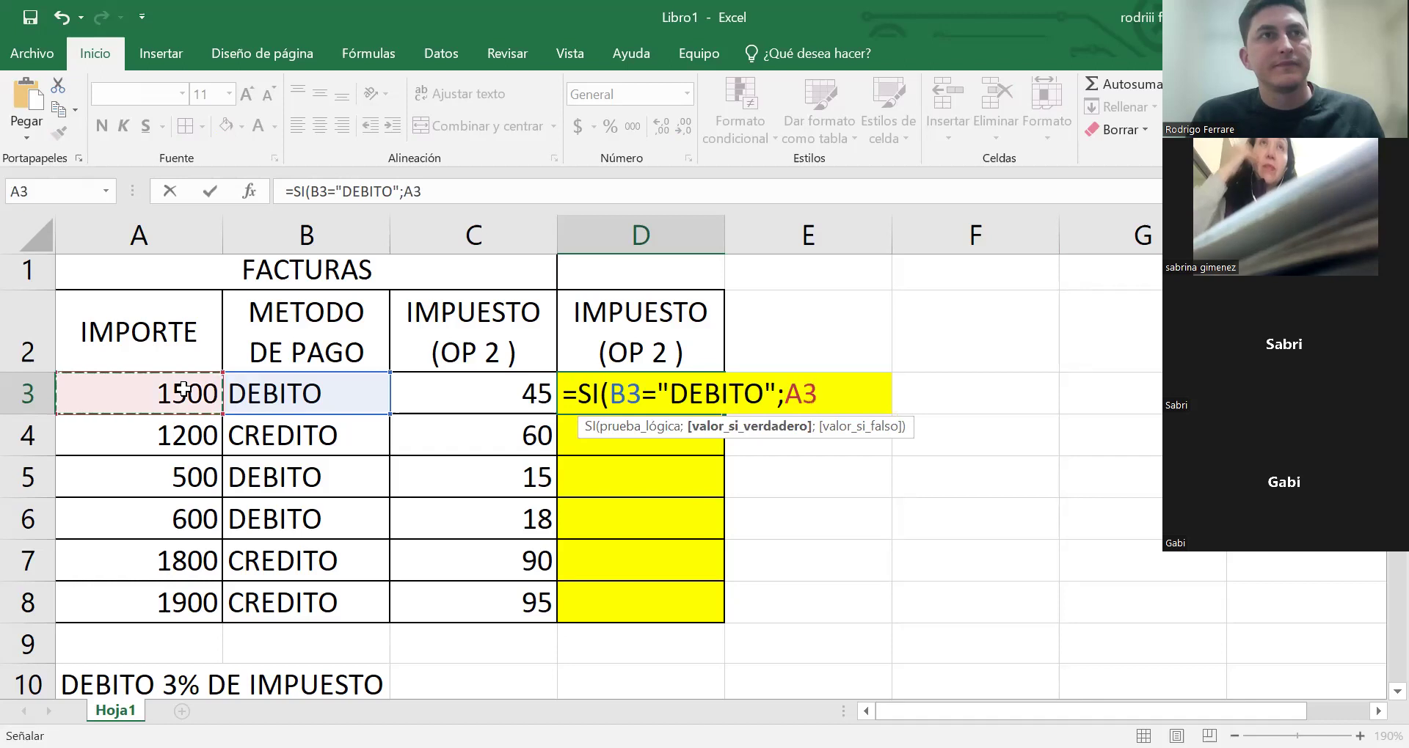
pyautogui.write('*3%')
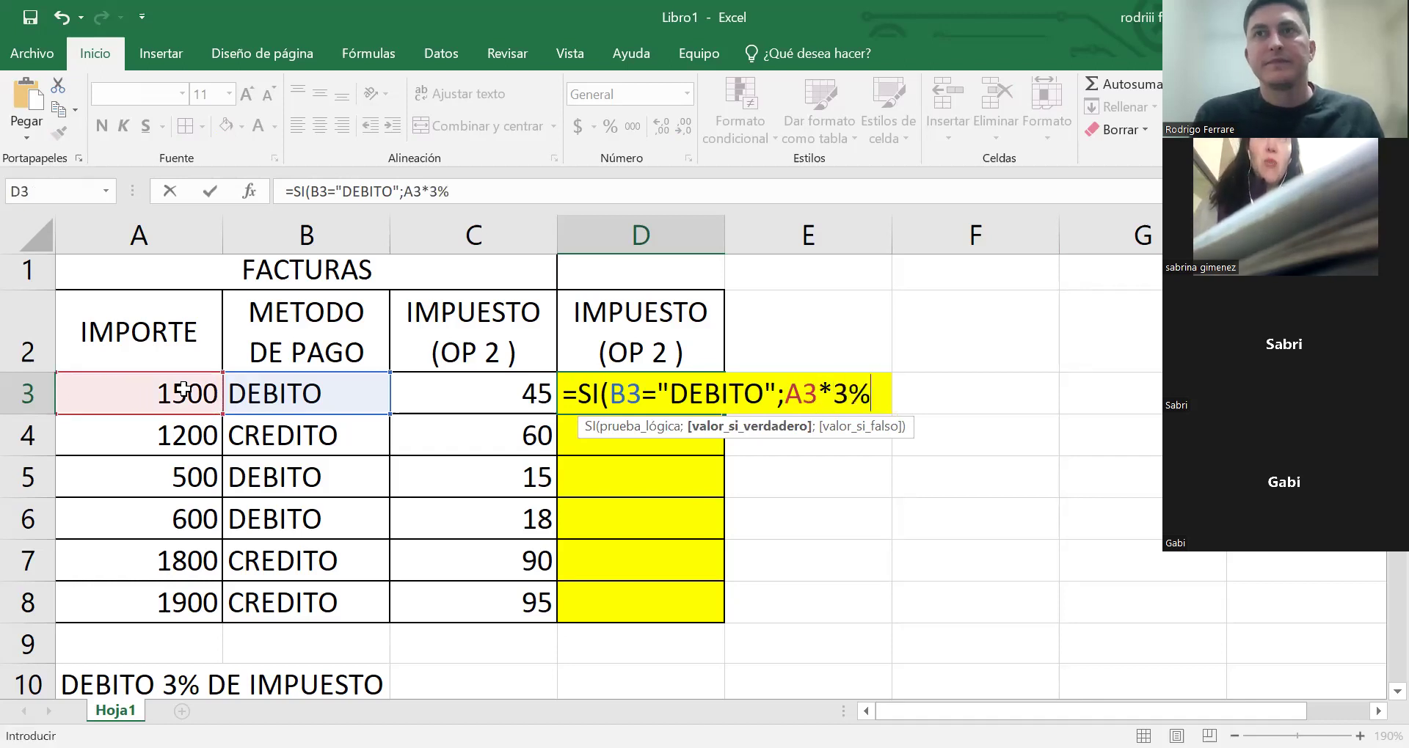
pyautogui.write(';')
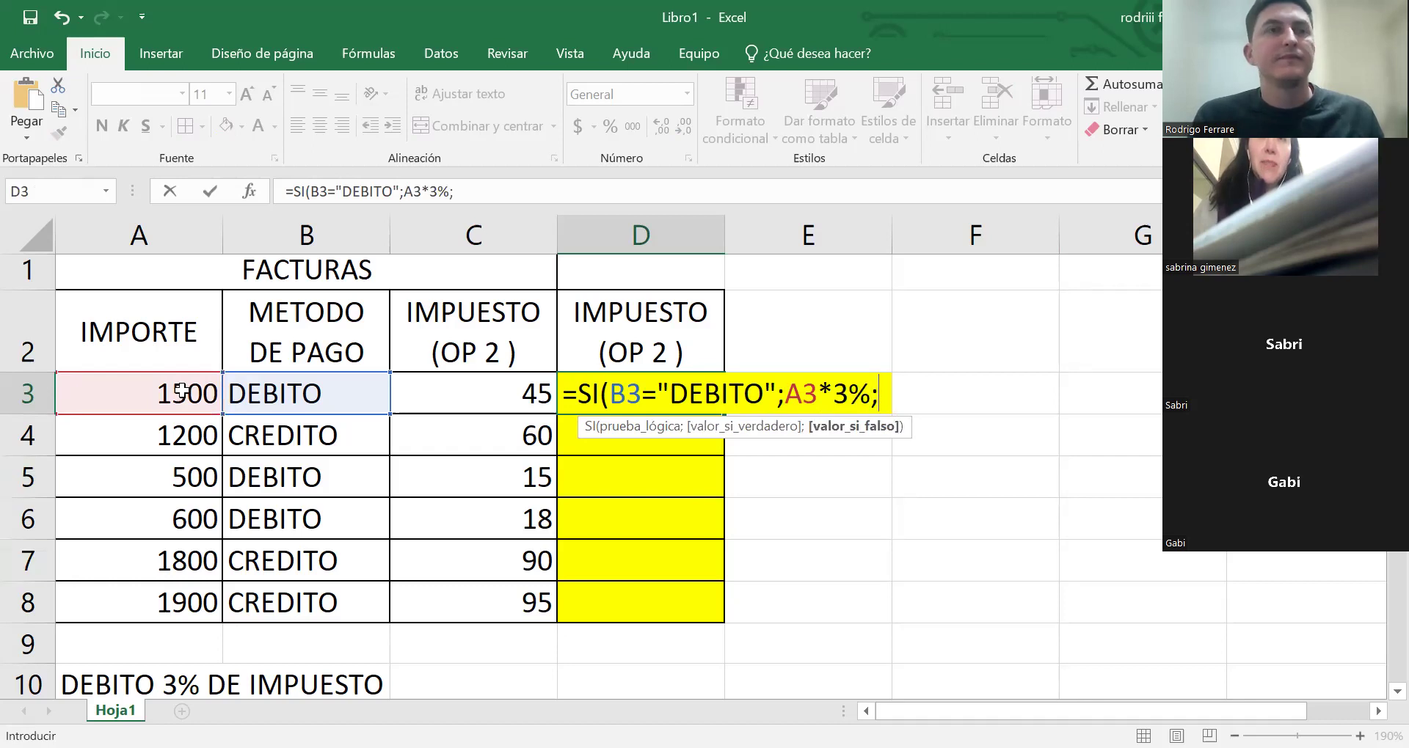
pyautogui.click(182, 390)
pyautogui.write('*')
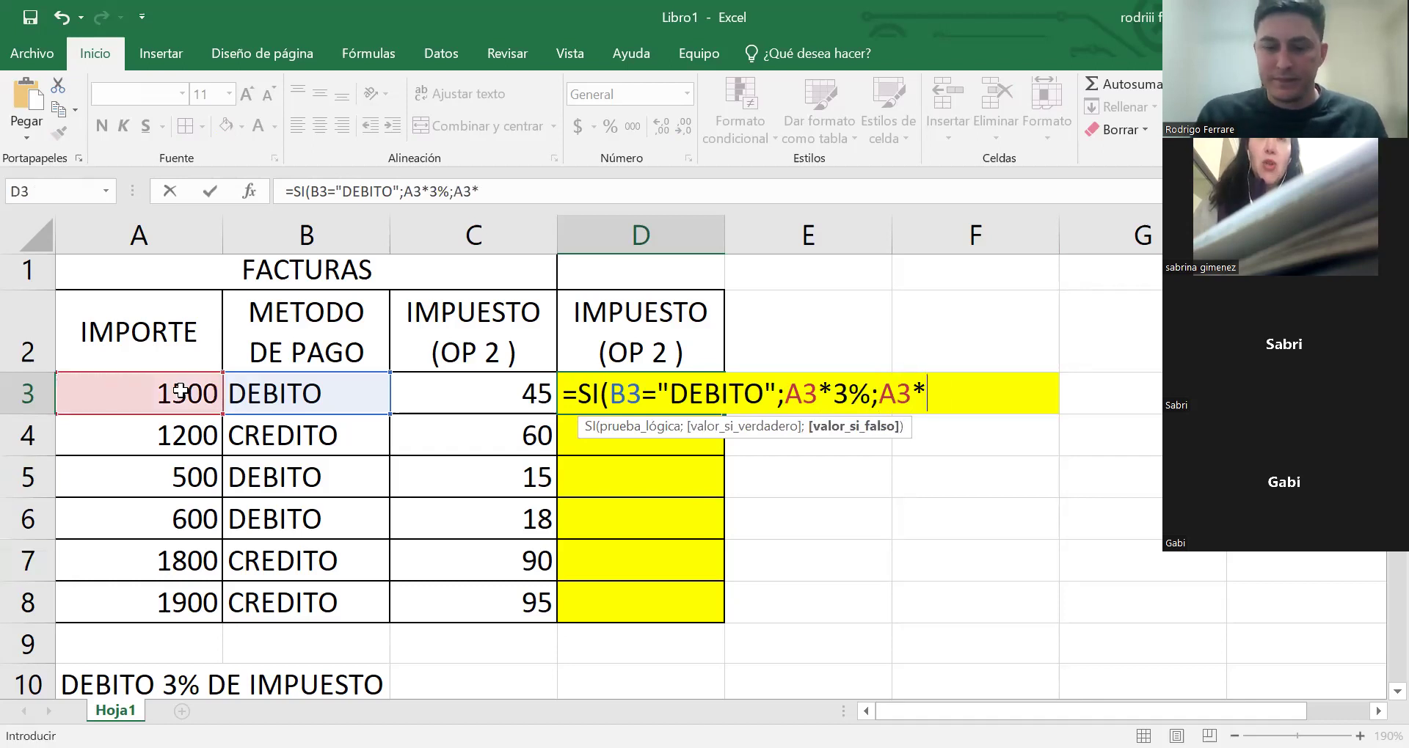
pyautogui.write('5%)')
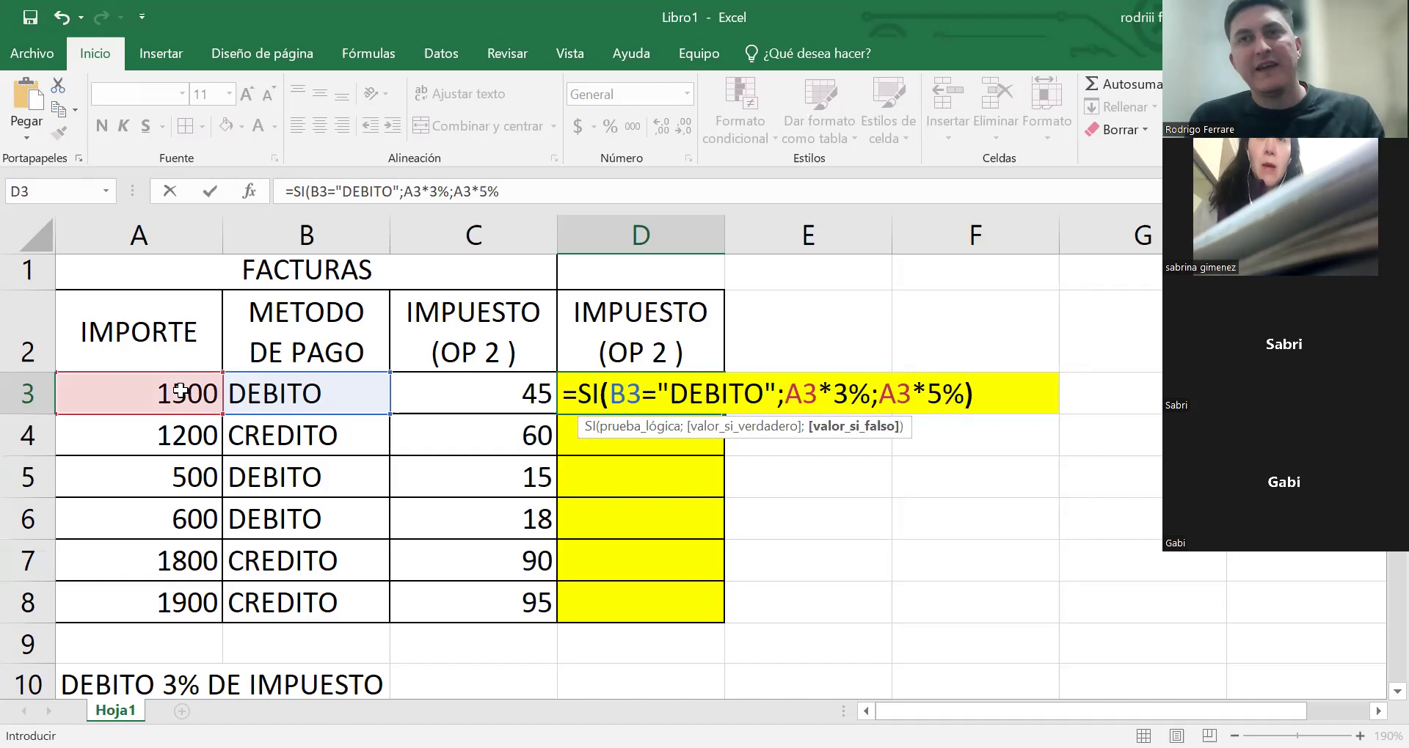
pyautogui.press('Return')
# - Copy the D3 tax formula down through D8
pyautogui.click(710, 396)
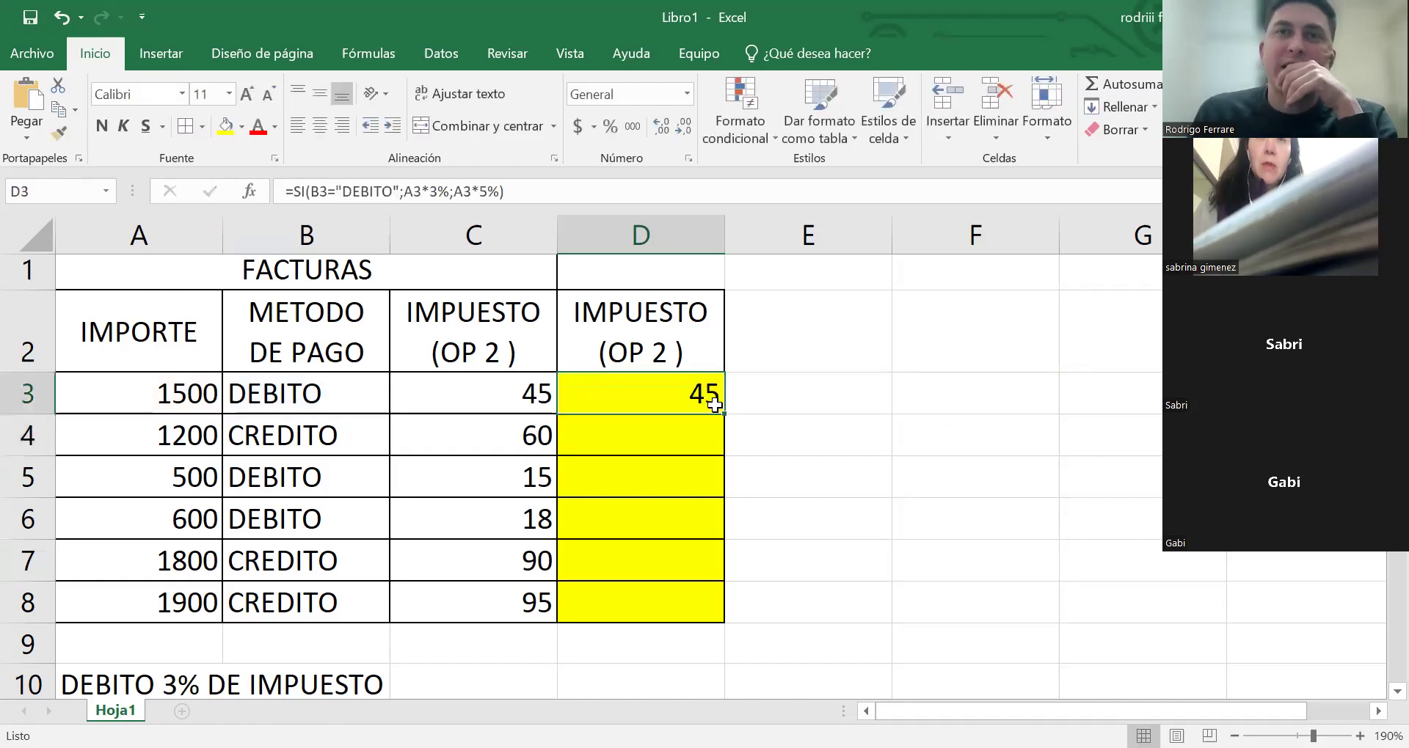
pyautogui.moveTo(726, 415); pyautogui.dragTo(725, 622)
# - Compare the CREDITO-based formula in C3 with the DEBITO-based formula in D3
pyautogui.click(521, 399)
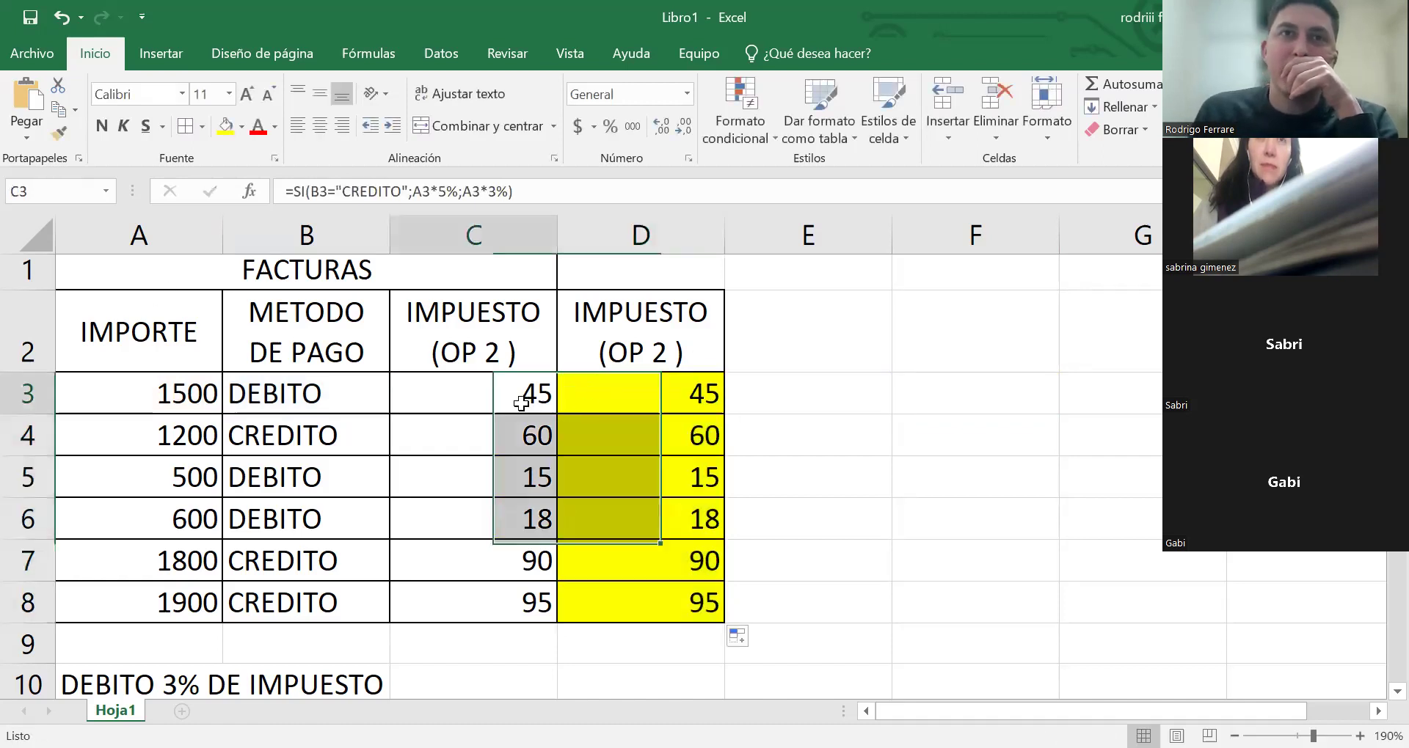
pyautogui.doubleClick(507, 396)
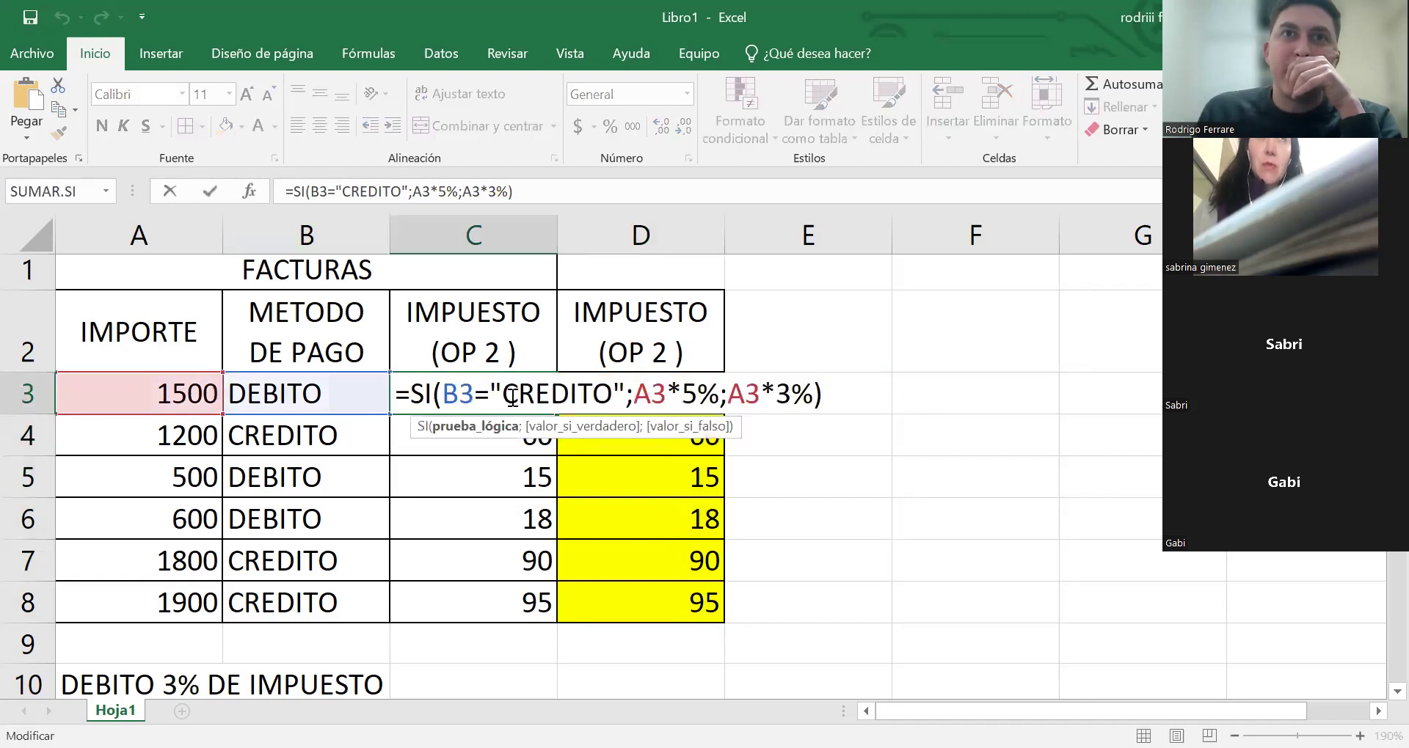
pyautogui.click(653, 394)
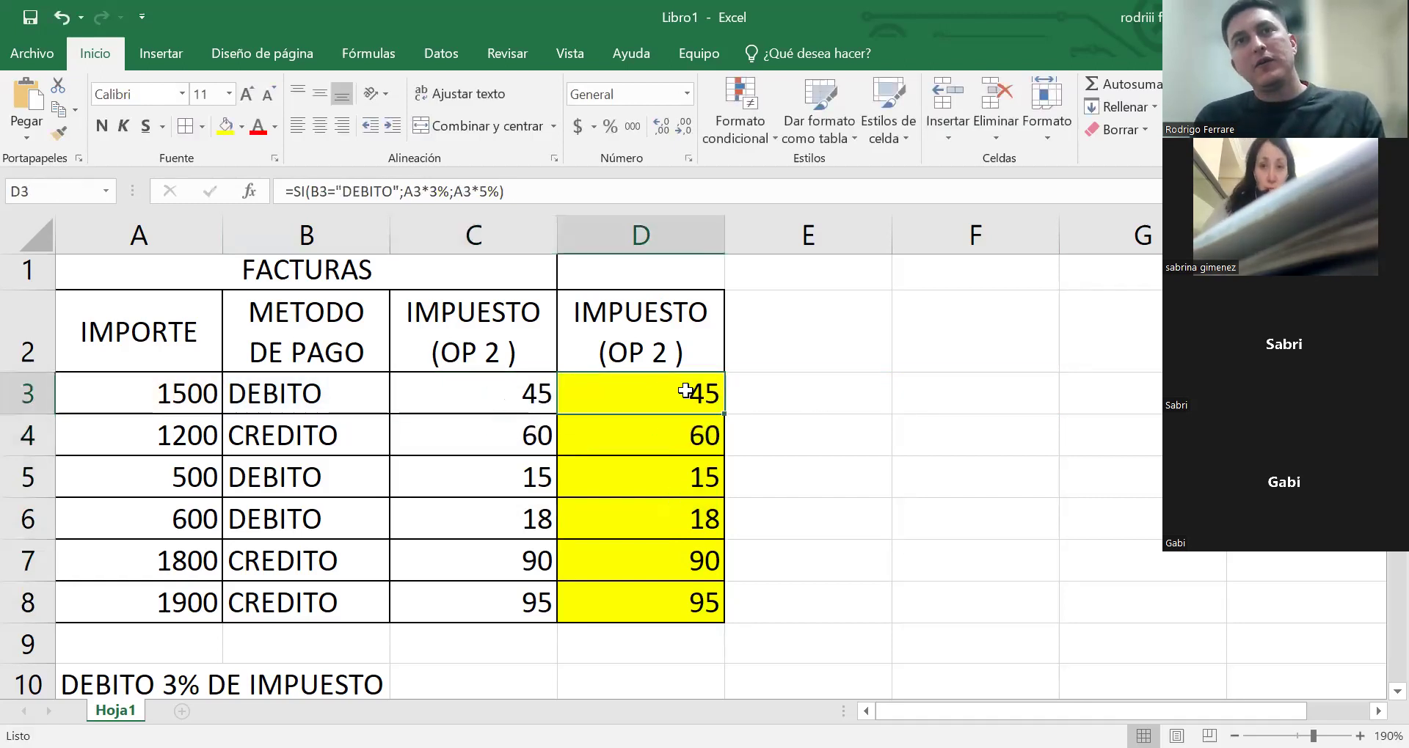
pyautogui.doubleClick(684, 392)
pyautogui.press('Return')
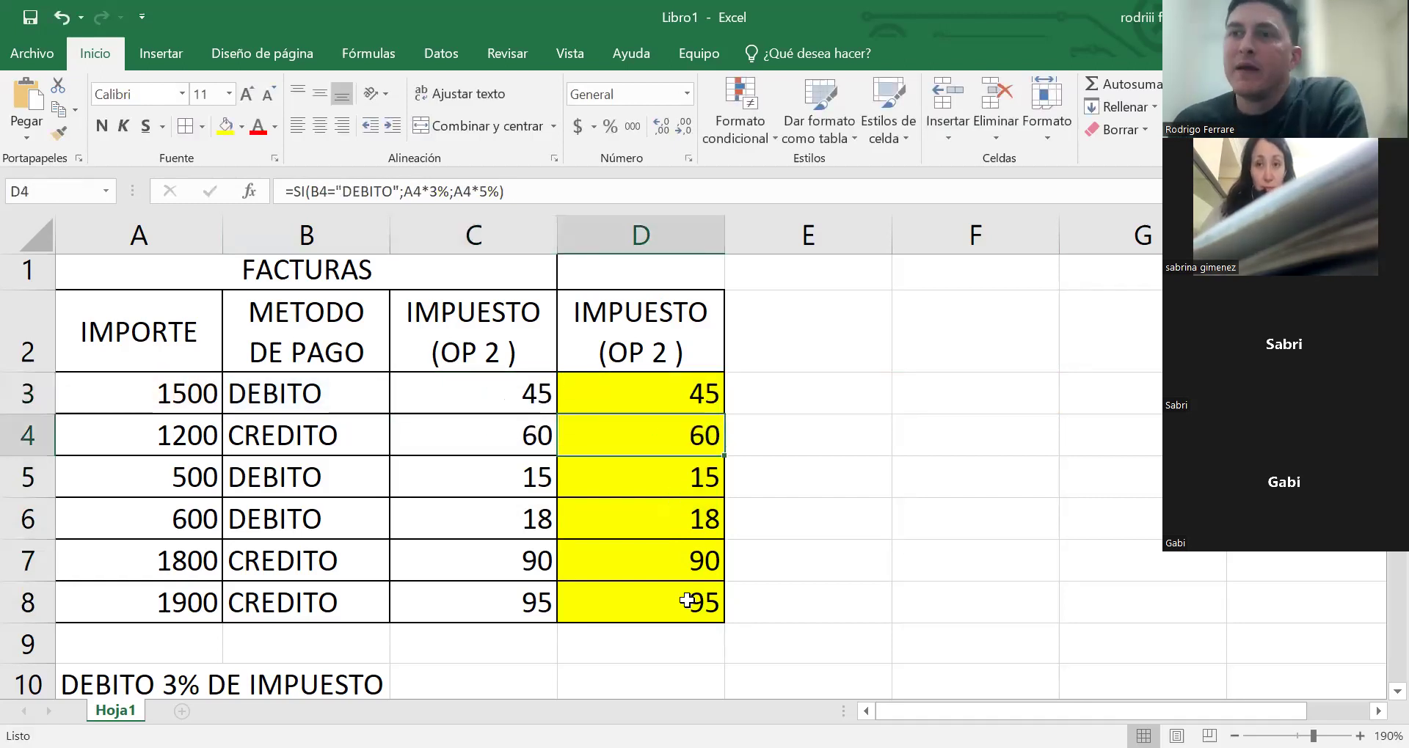